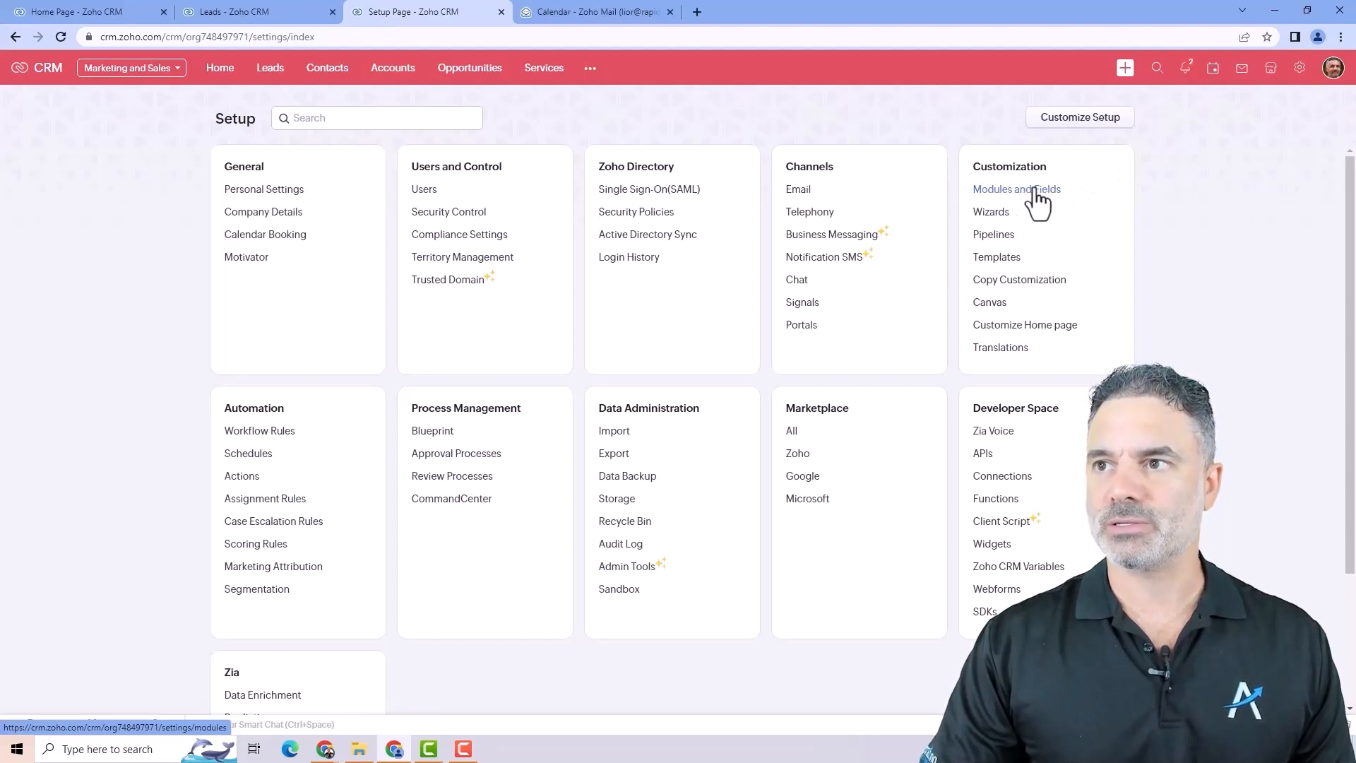
- Open the Standard layout of the Leads module from the modules and fields settings
click(1025, 192)
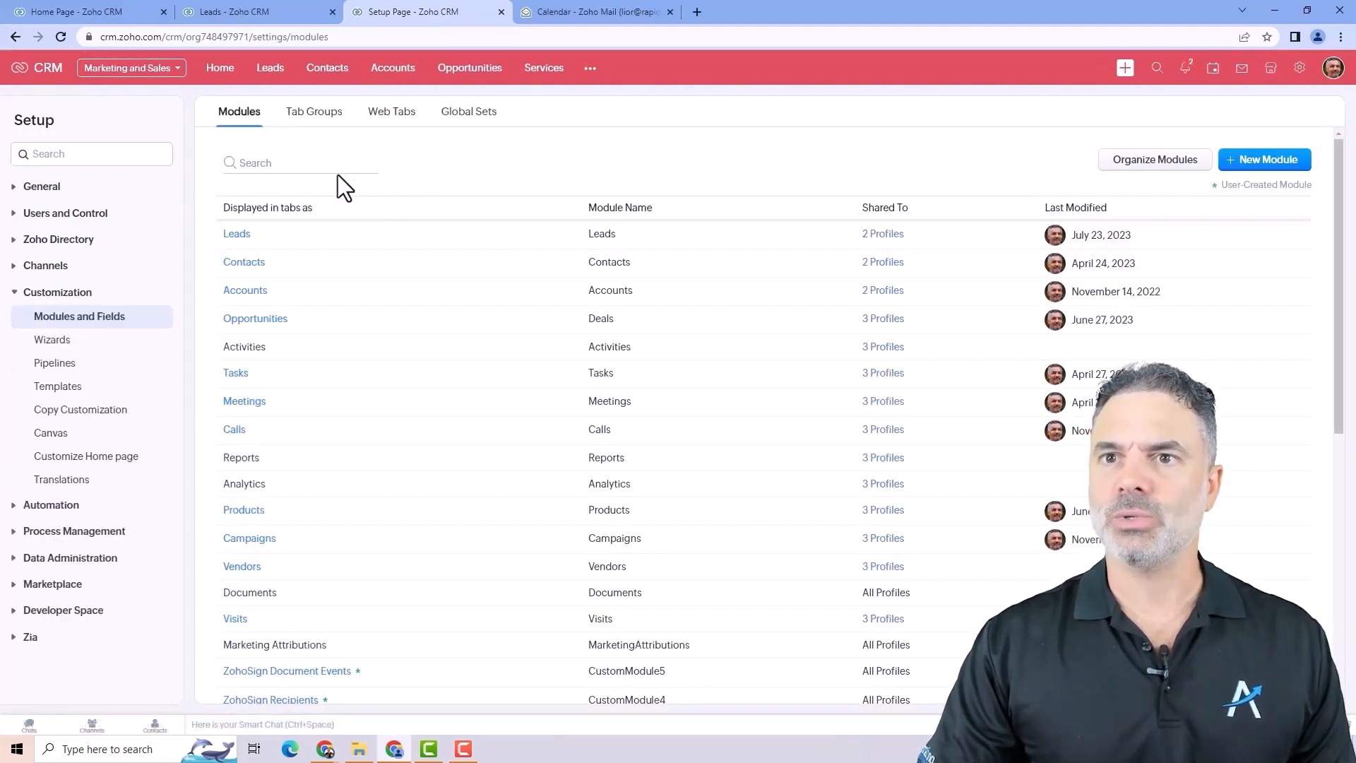
mouse_move(266, 240)
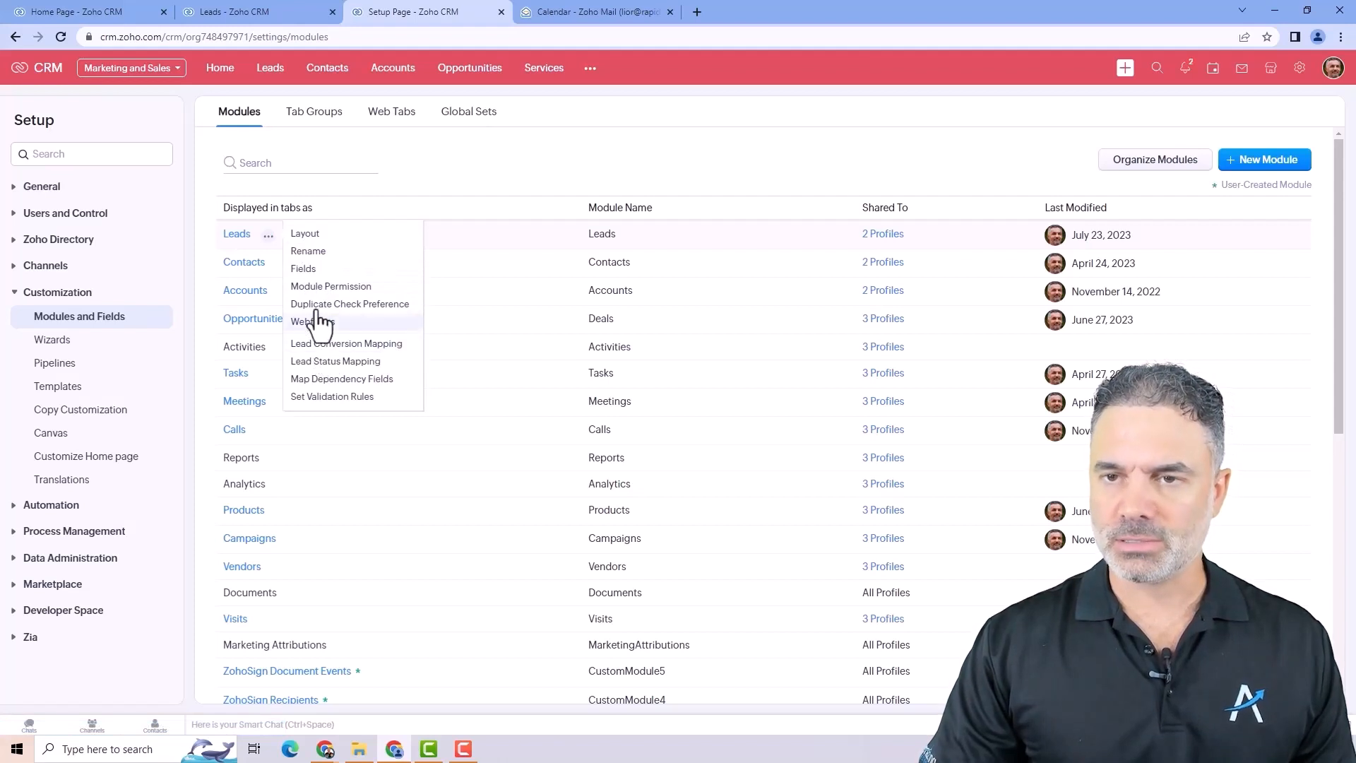
mouse_move(247, 267)
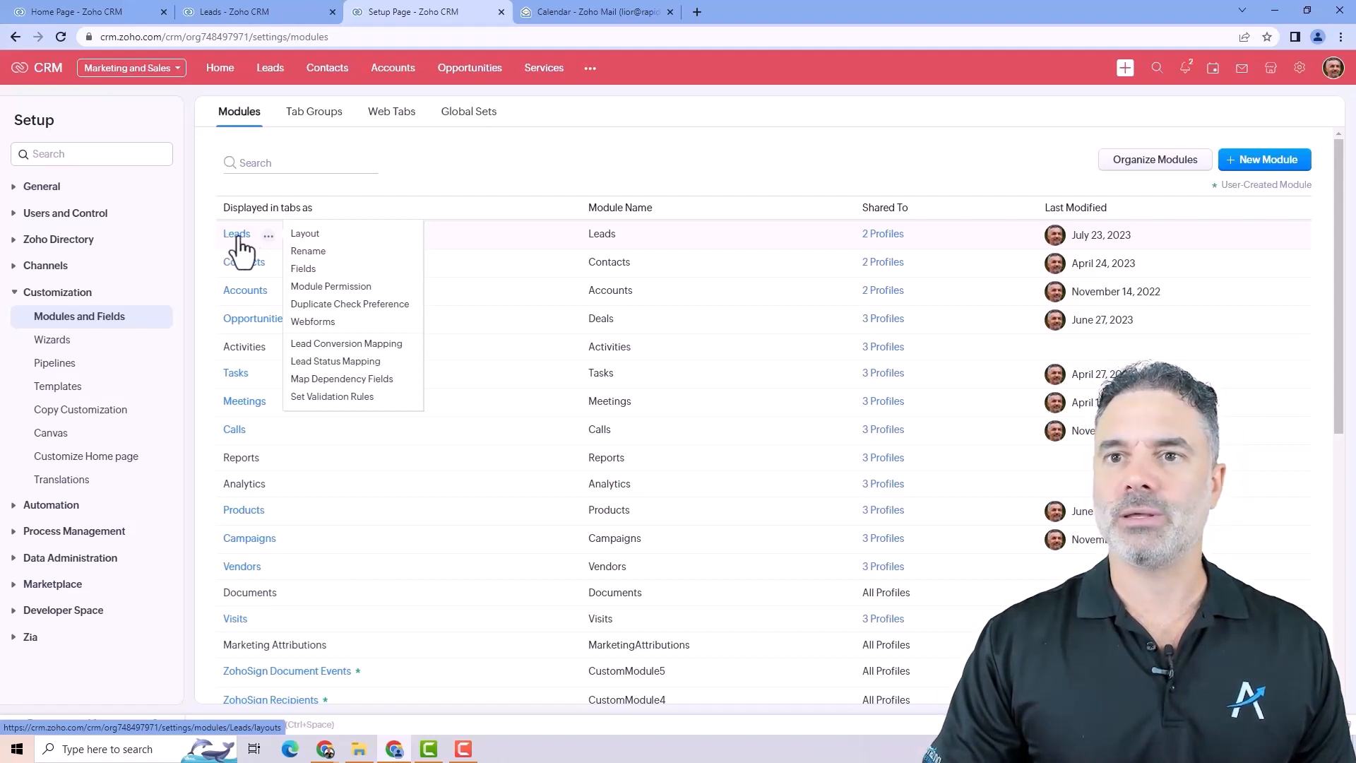
click(239, 237)
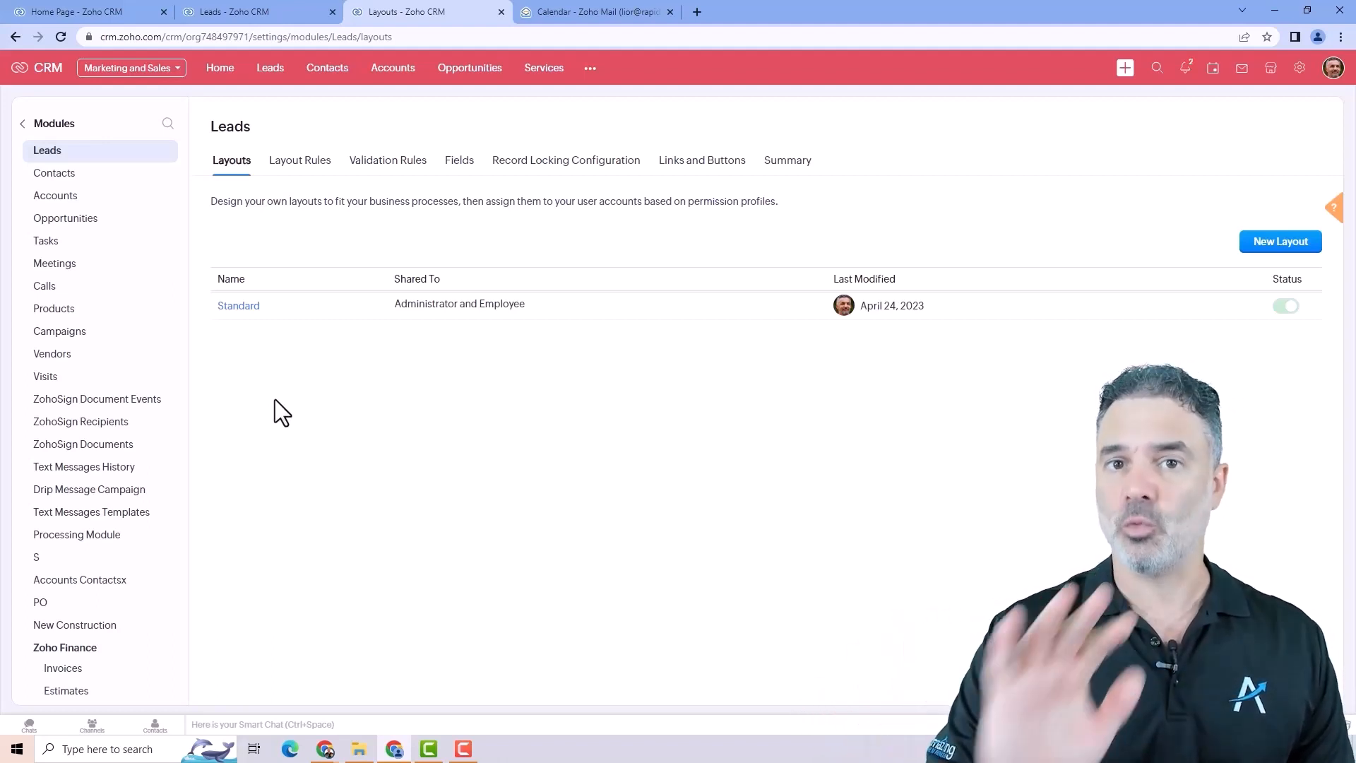
click(243, 305)
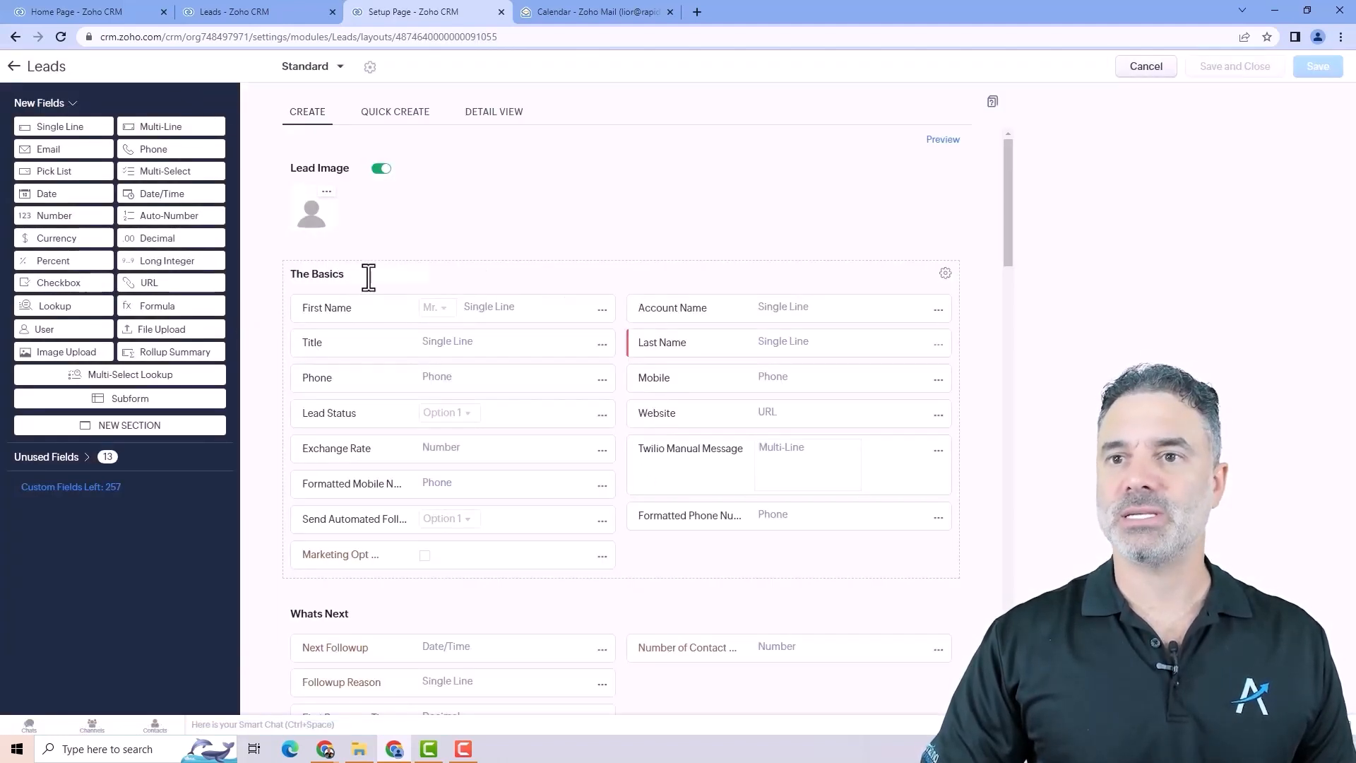
- Move the "Number of Contact ..." field from the Whats Next section into the Spouse Details section
drag(351, 274, 278, 269)
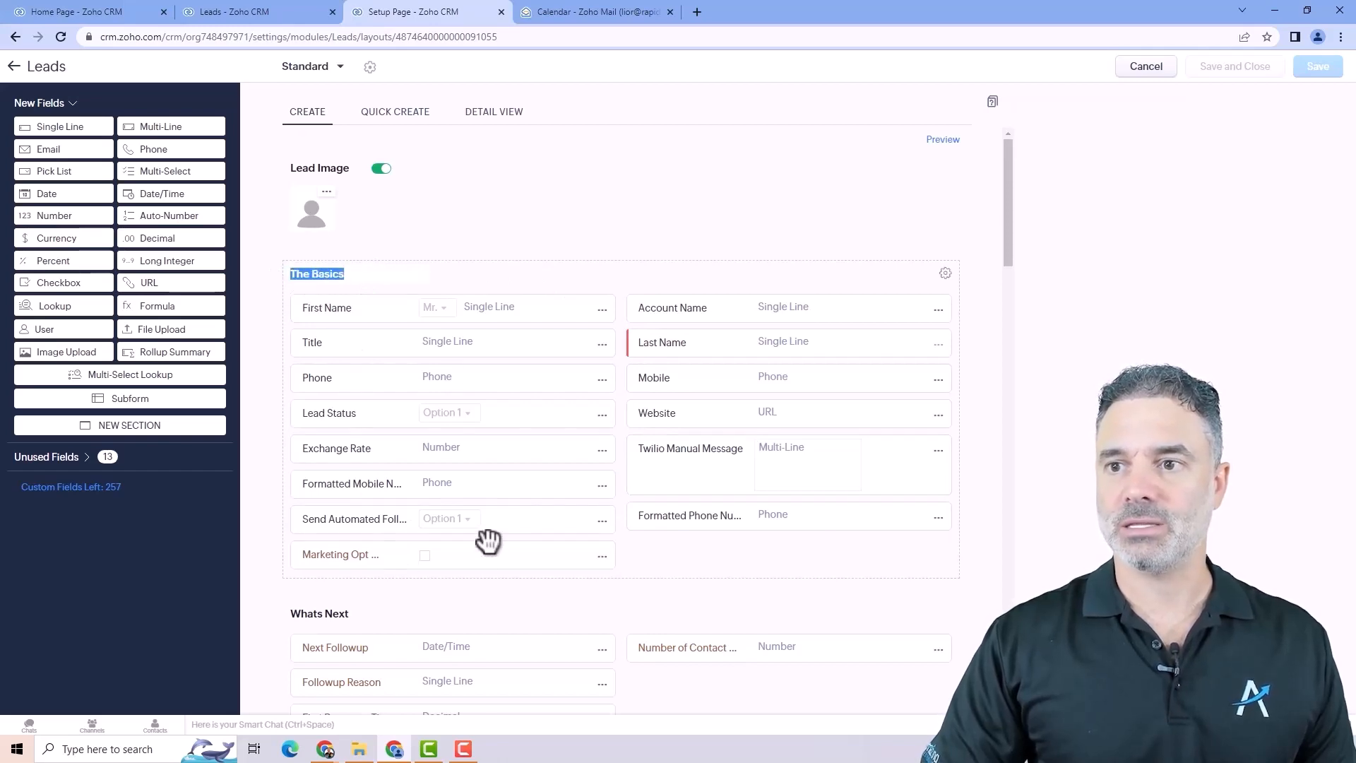
scroll(517, 539, down, 5)
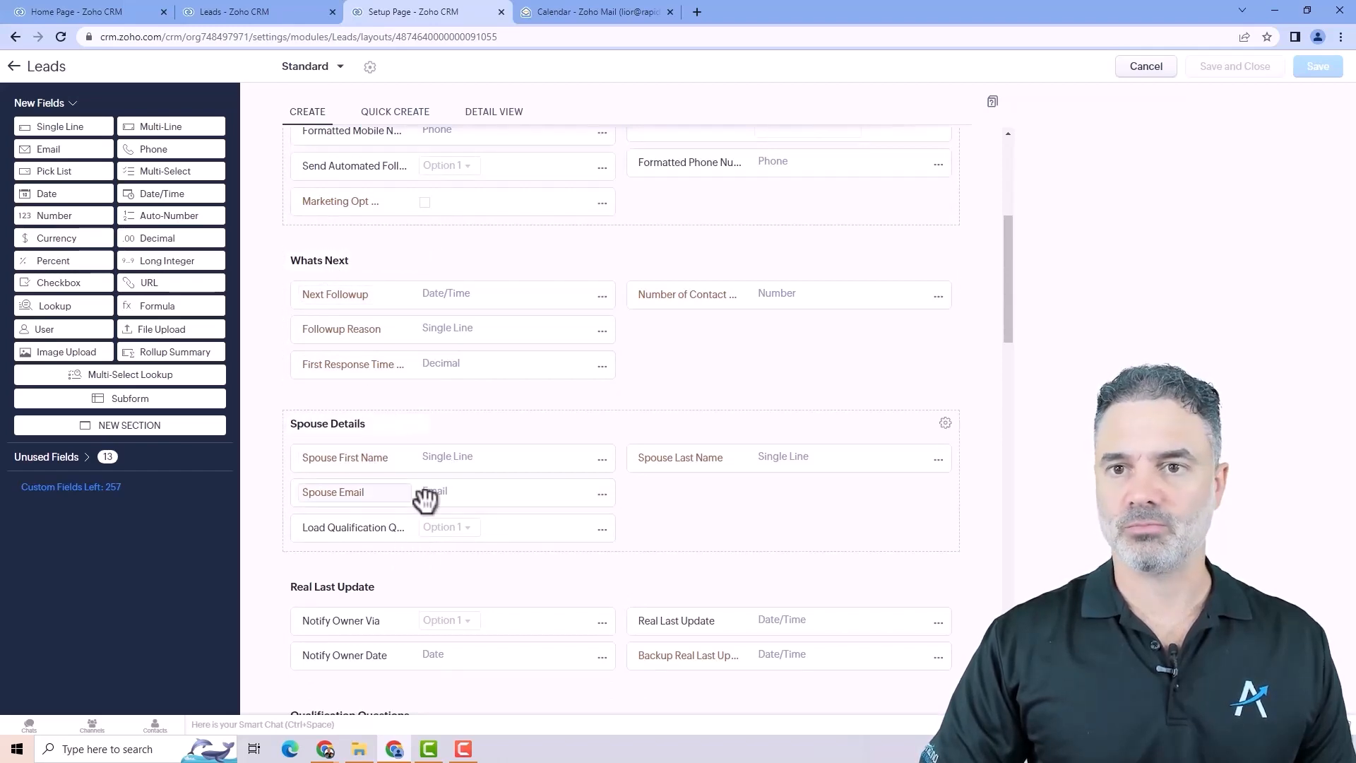
scroll(430, 408, up, 5)
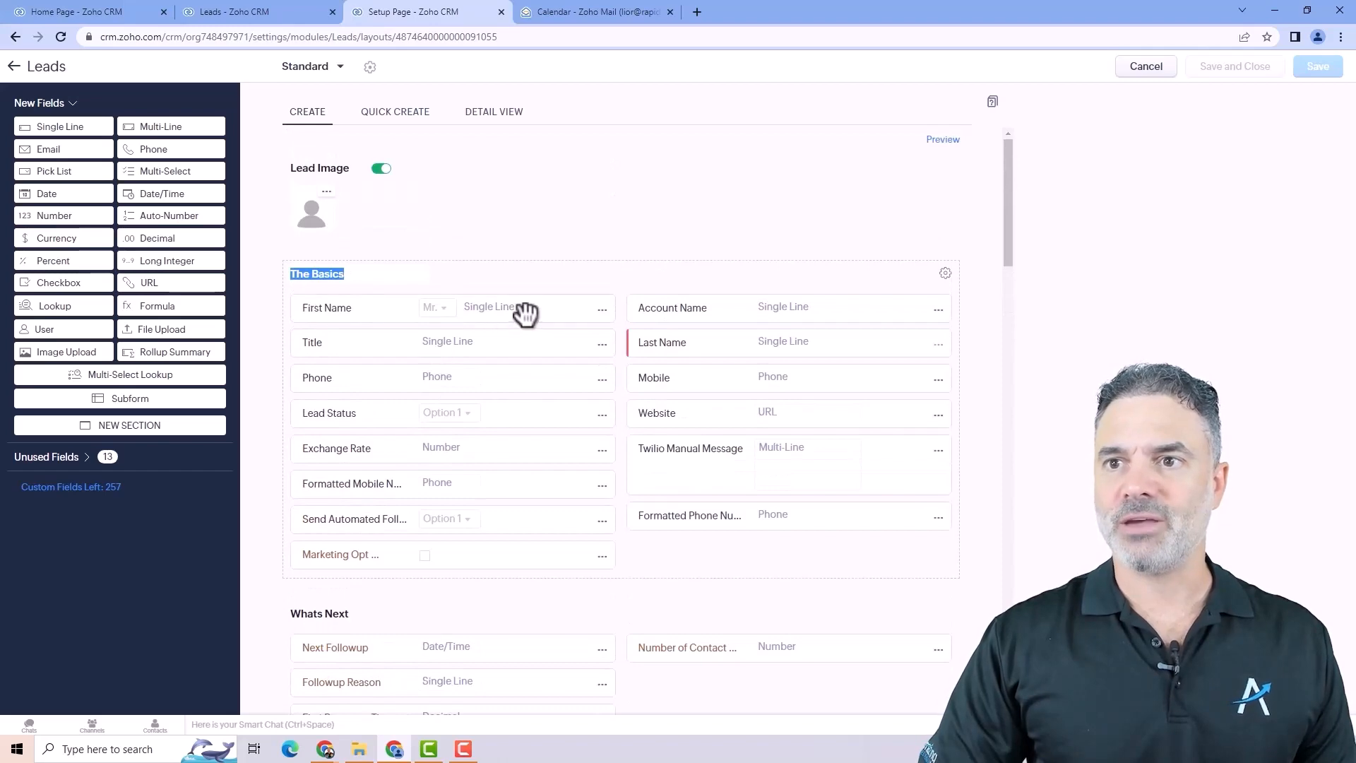
mouse_move(506, 312)
mouse_down()
mouse_move(502, 384)
mouse_move(669, 394)
mouse_move(713, 481)
mouse_move(584, 565)
mouse_move(521, 309)
mouse_up()
scroll(484, 388, down, 5)
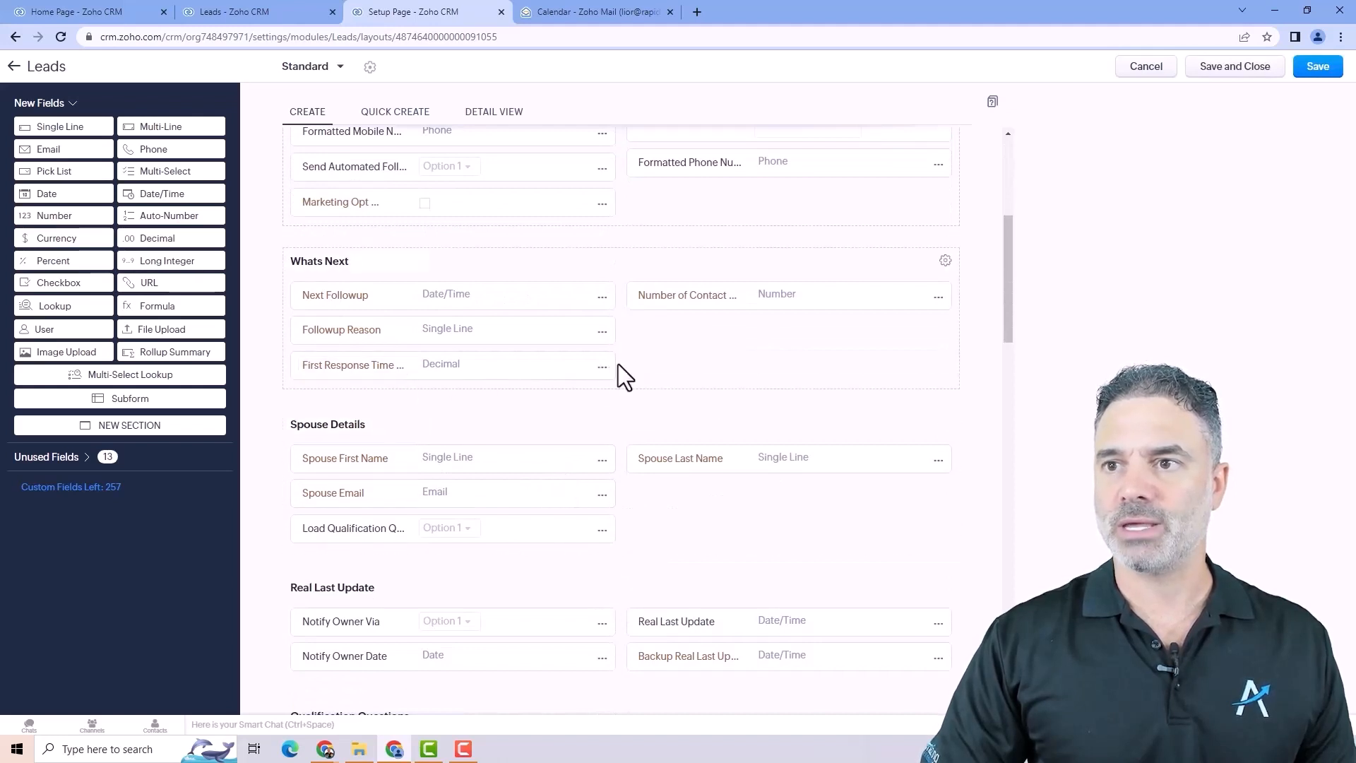
drag(817, 299, 811, 206)
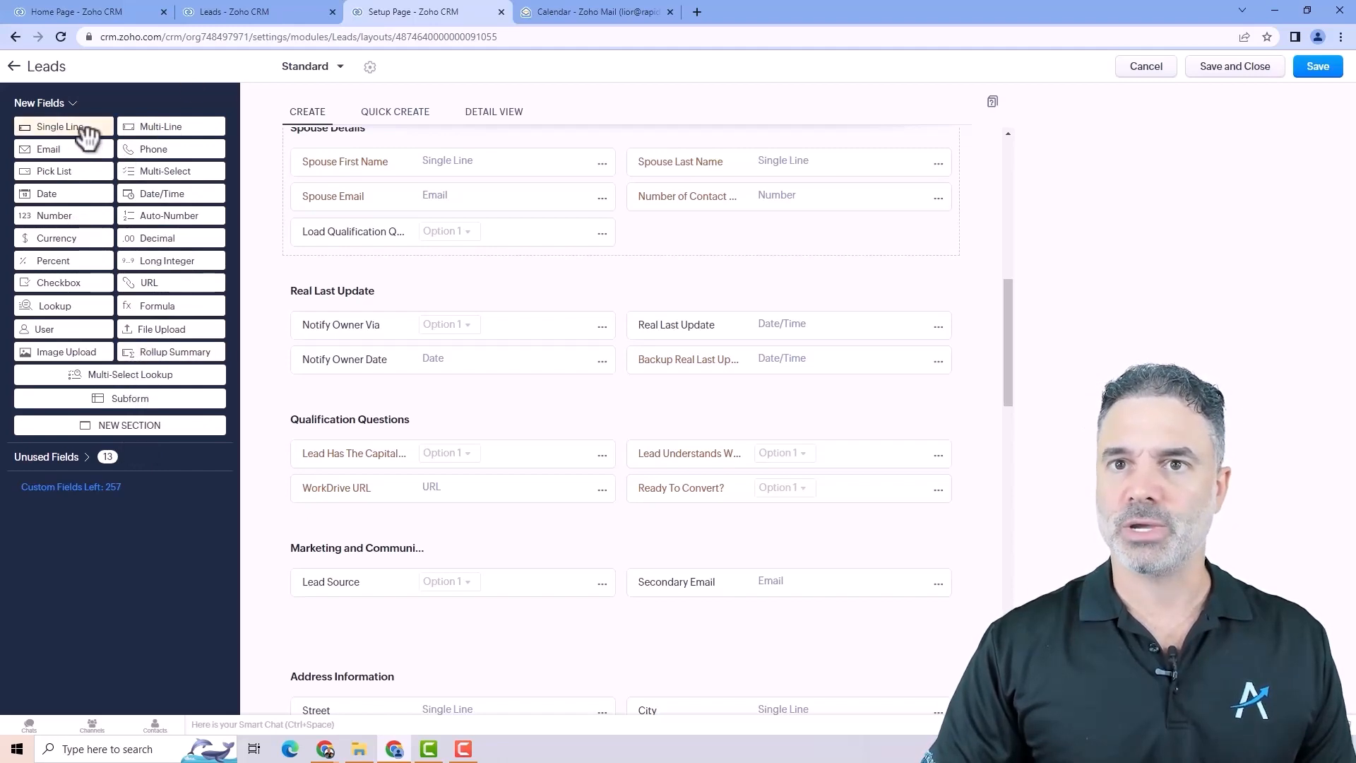
- Add a single-line field named "Company Name" to The Basics section, below the formatted phone number field
drag(90, 134, 723, 194)
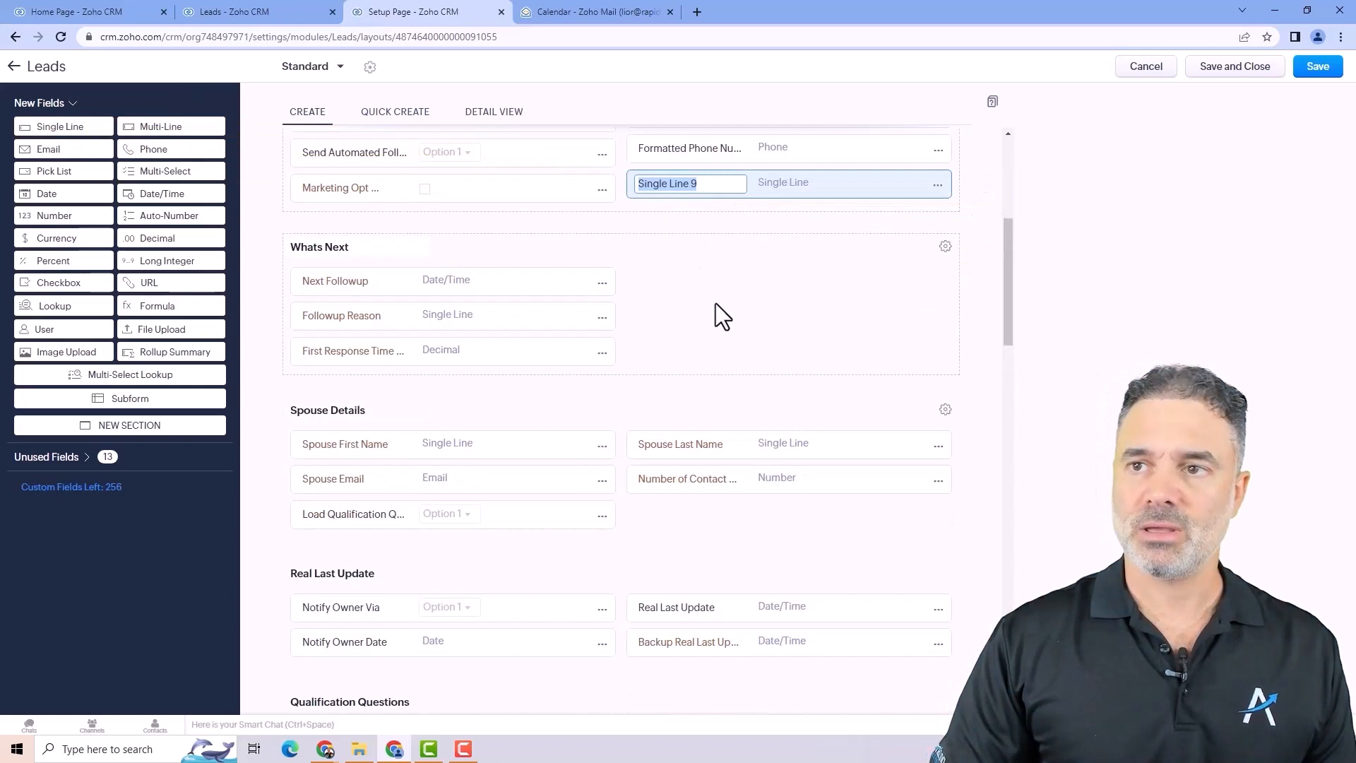
text(Company)
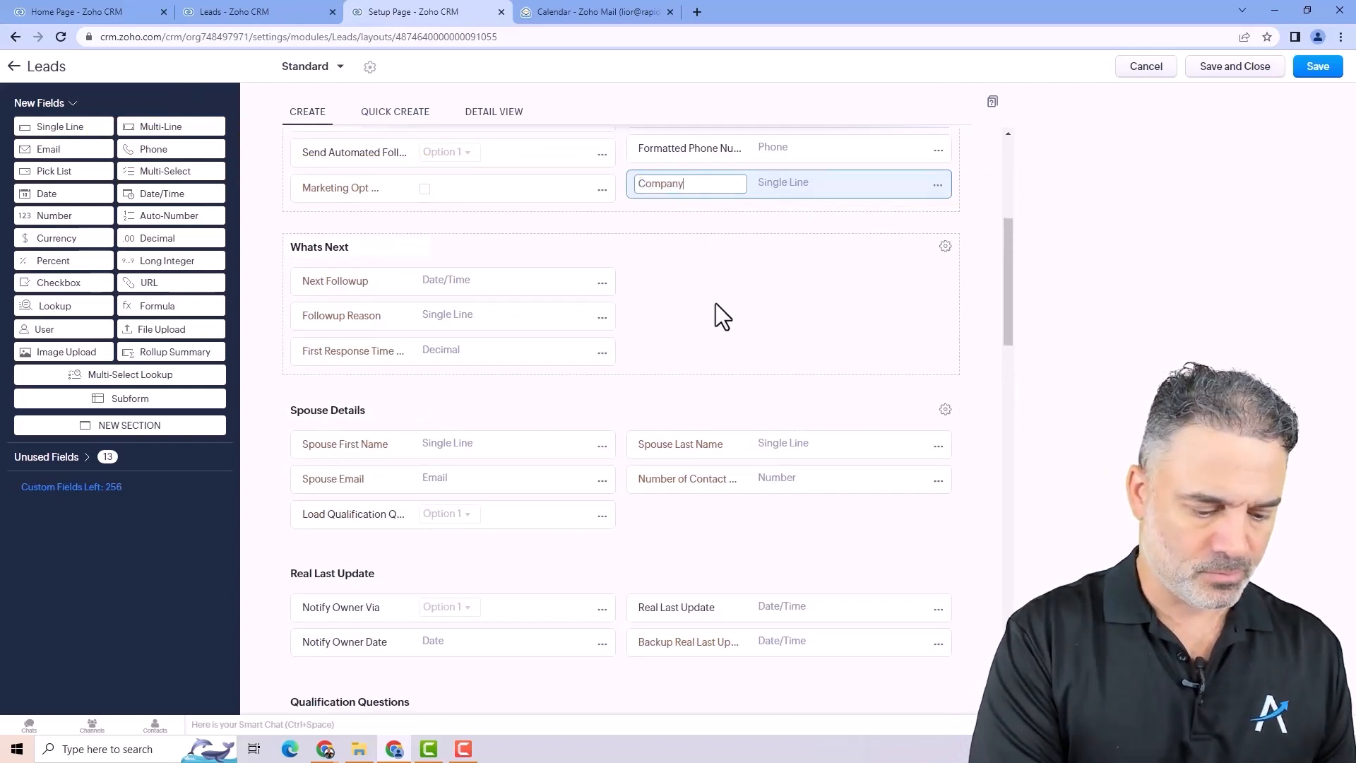
text( Name)
key(Return)
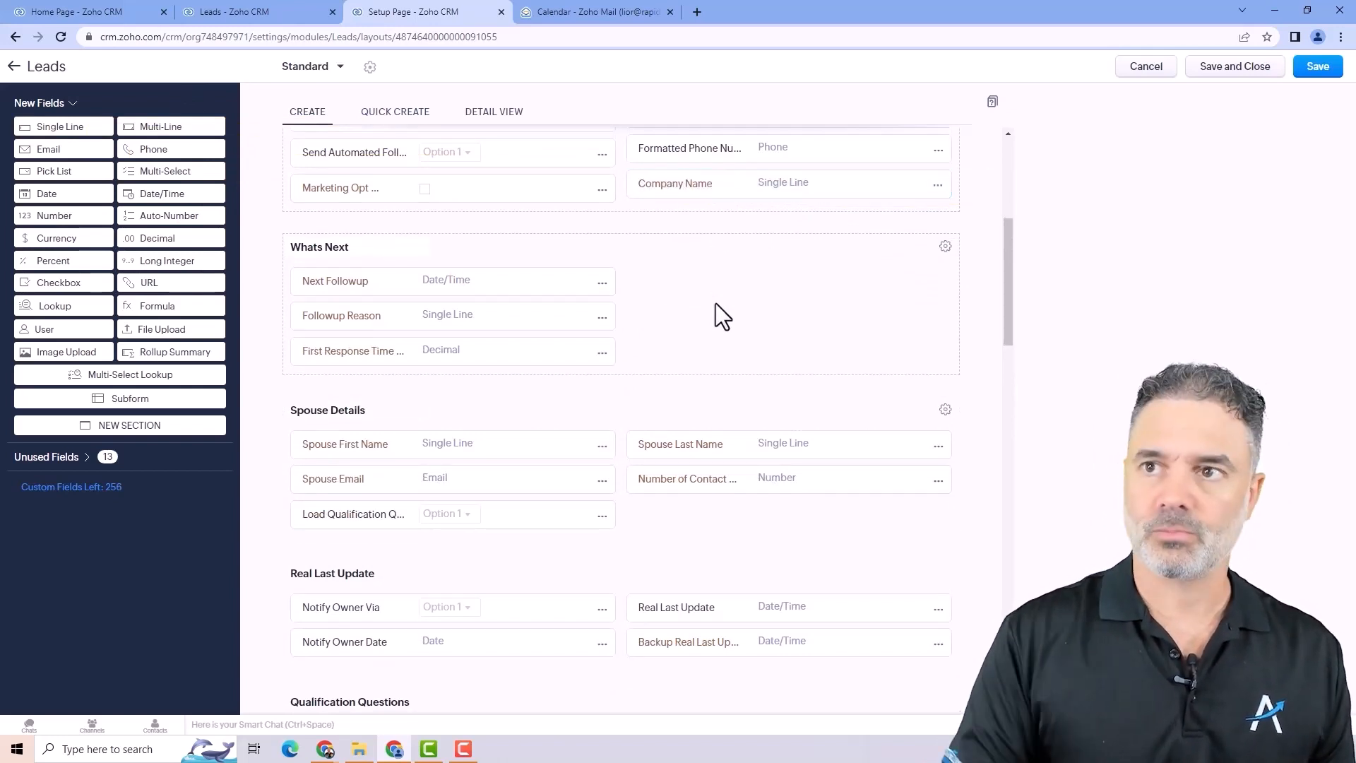
- Open the custom field limits and check the total number of allowed custom fields
click(97, 489)
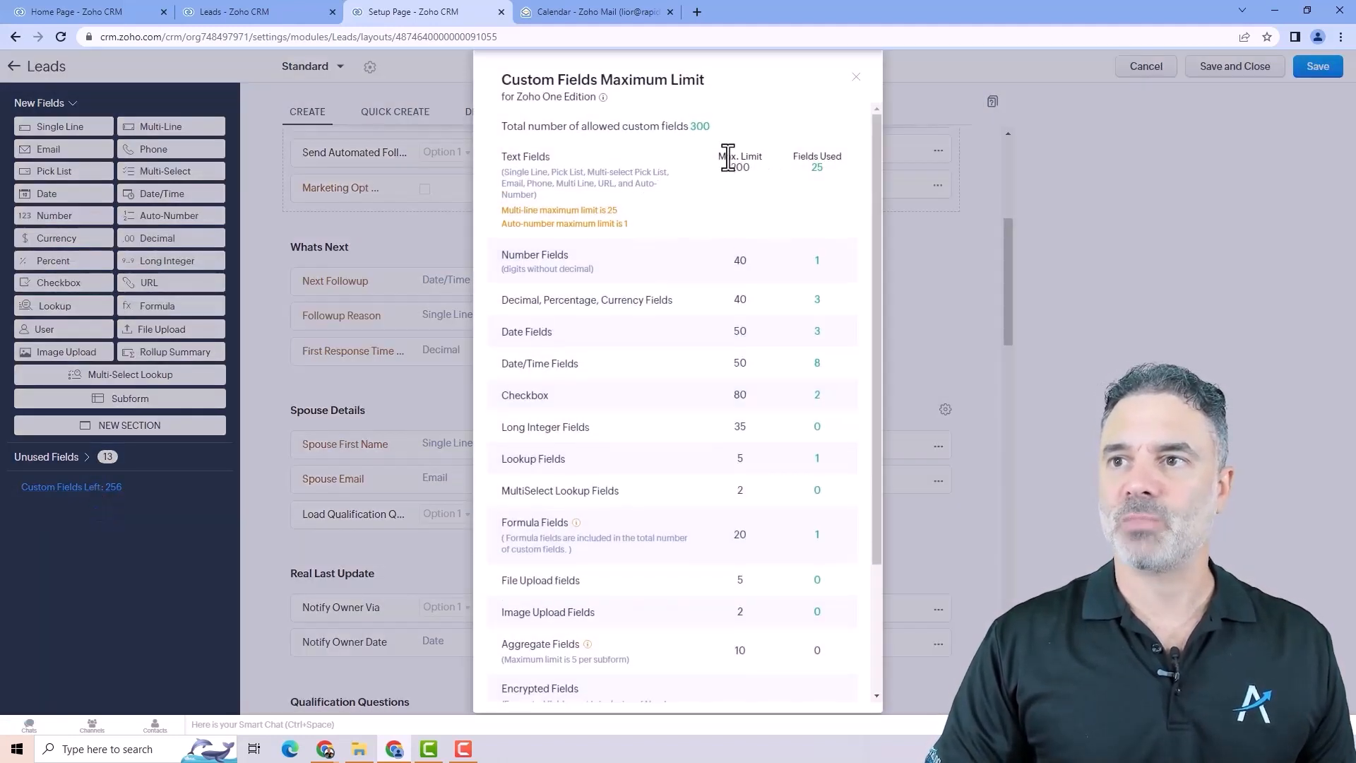
drag(503, 127, 718, 128)
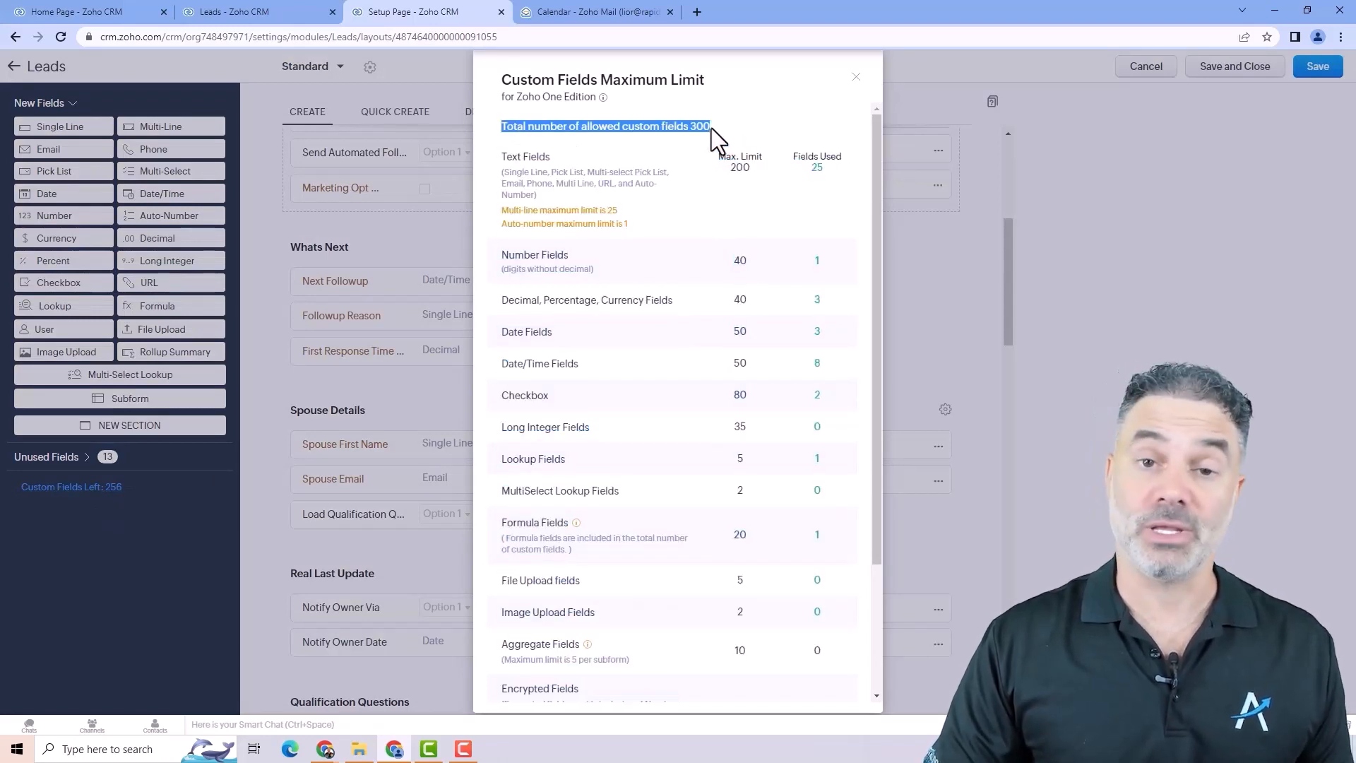
click(710, 128)
double_click(706, 128)
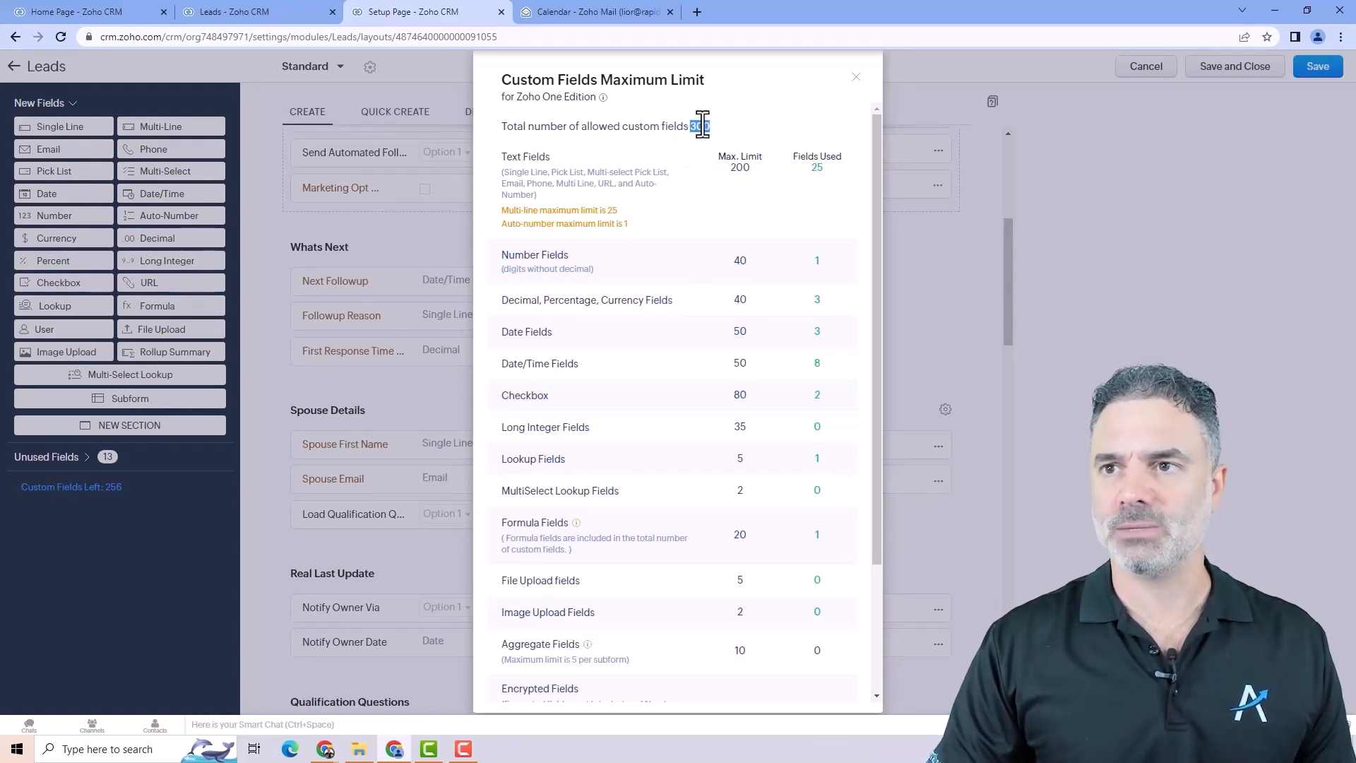
click(702, 126)
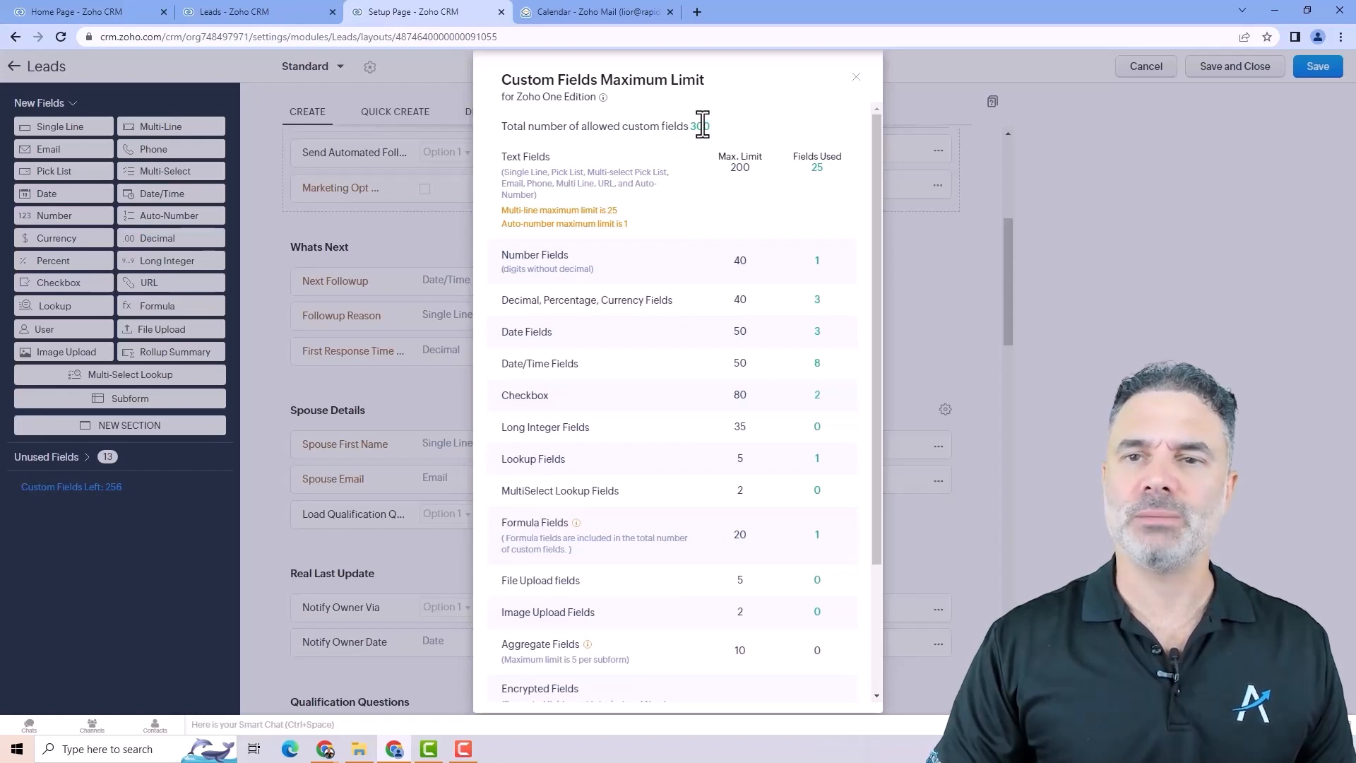
double_click(701, 126)
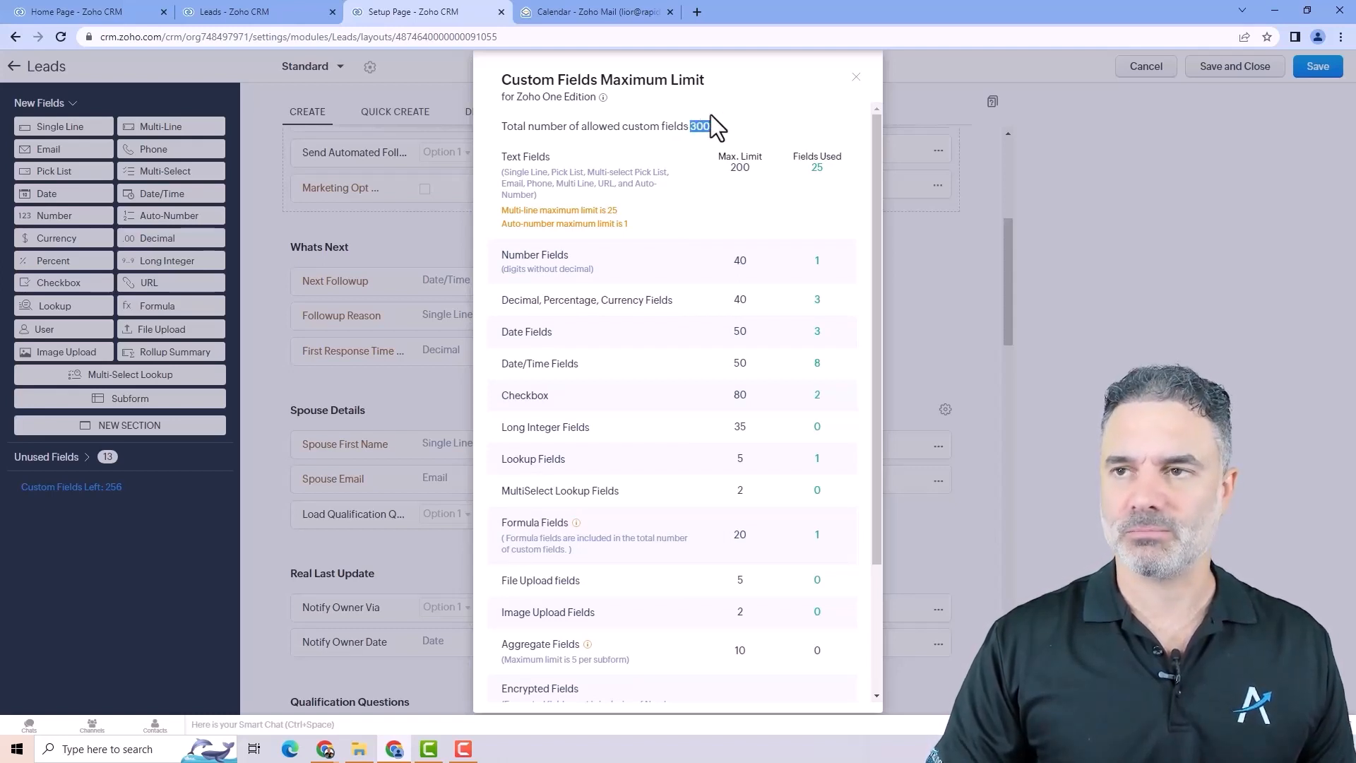
click(734, 159)
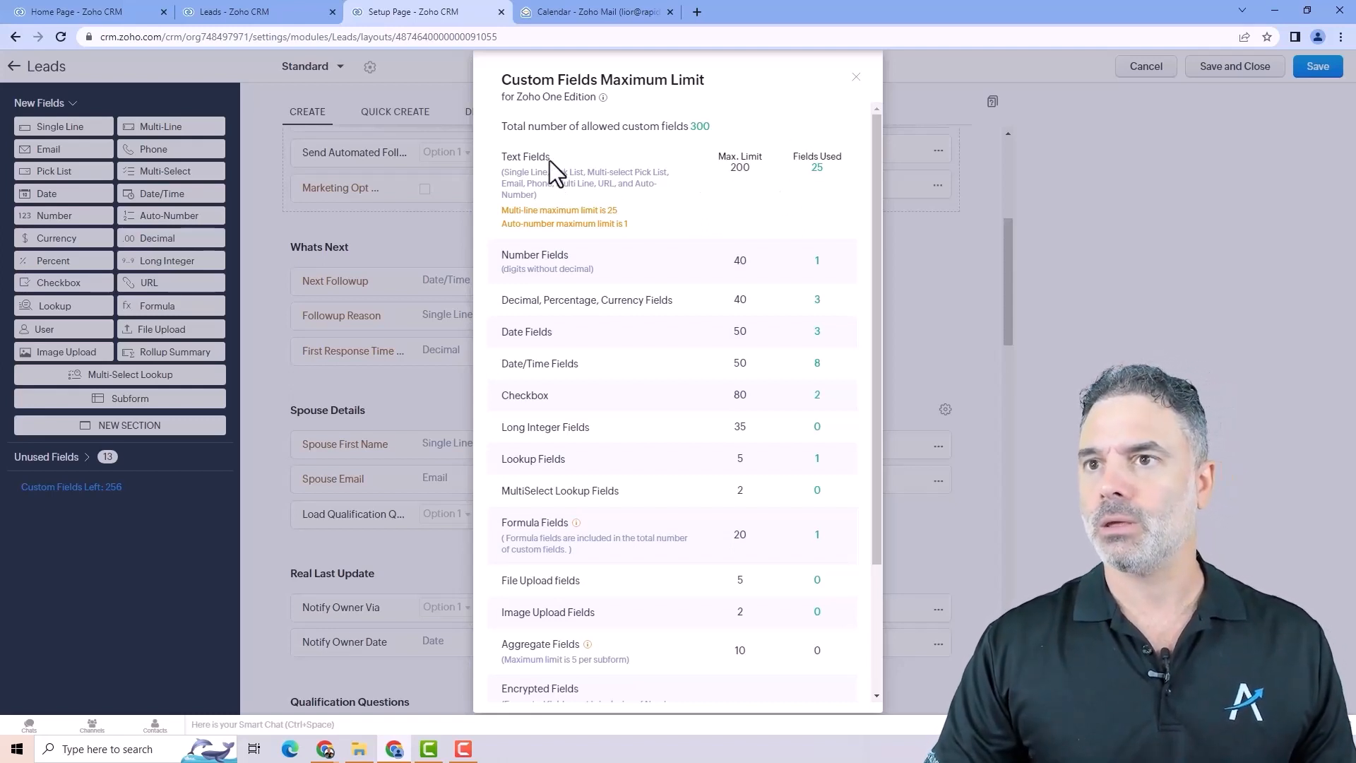
- Review the maximum and used amounts per field type, including text and formula fields, and close the limits overview
drag(506, 158, 615, 160)
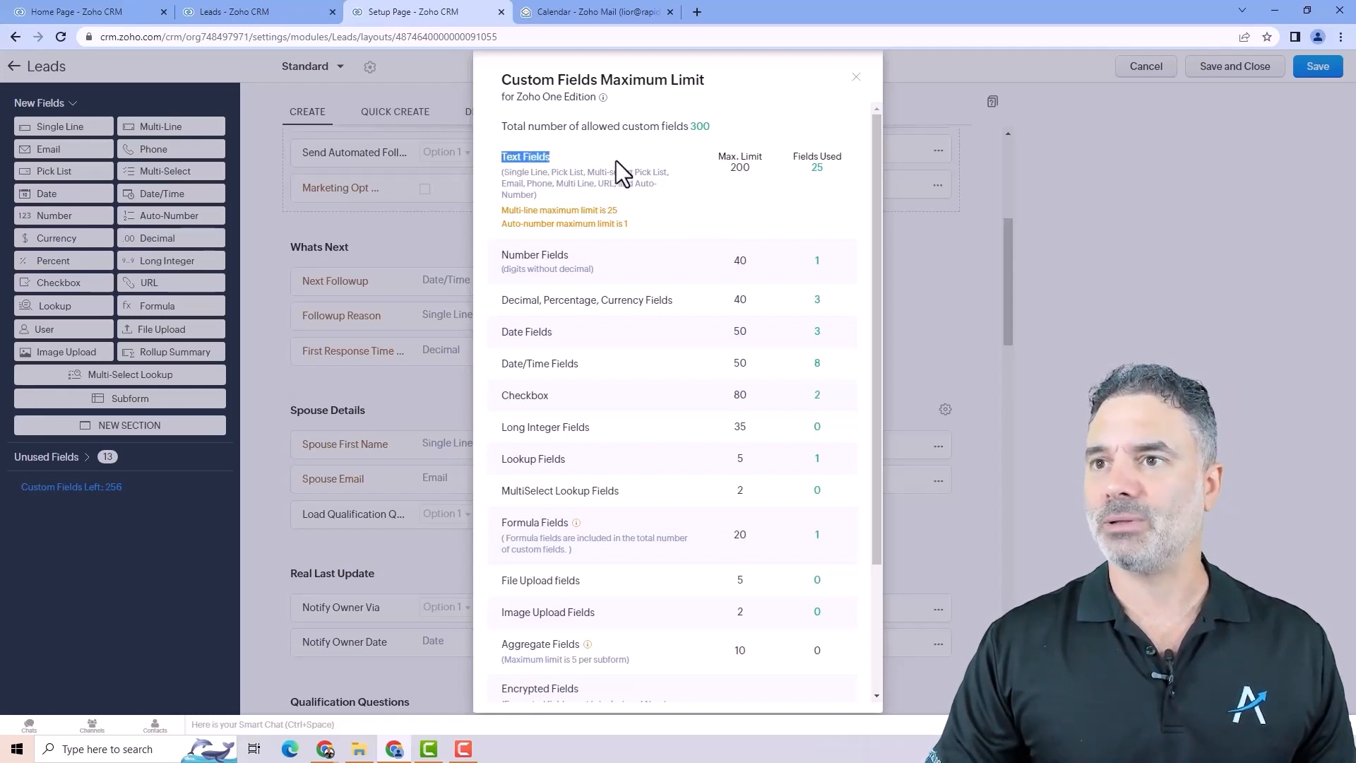
drag(727, 167, 765, 171)
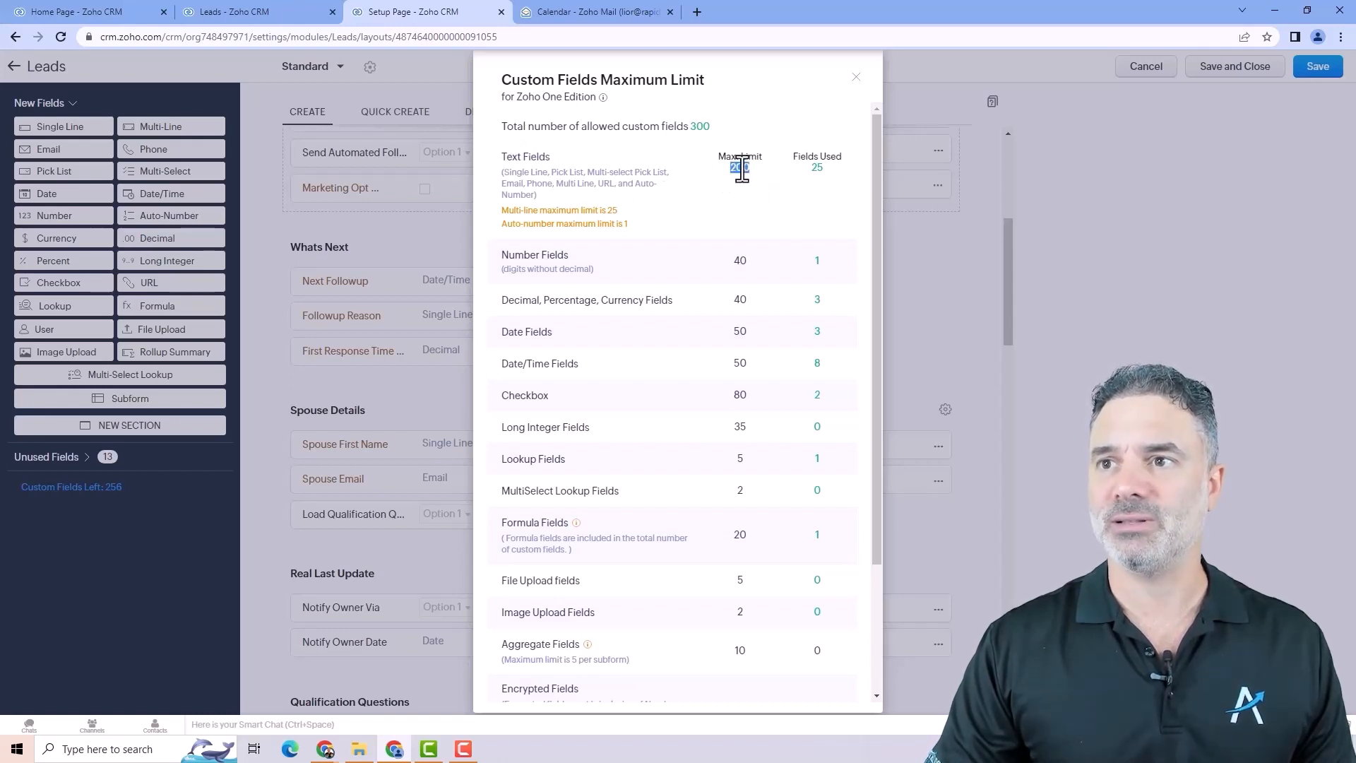
drag(510, 173, 647, 187)
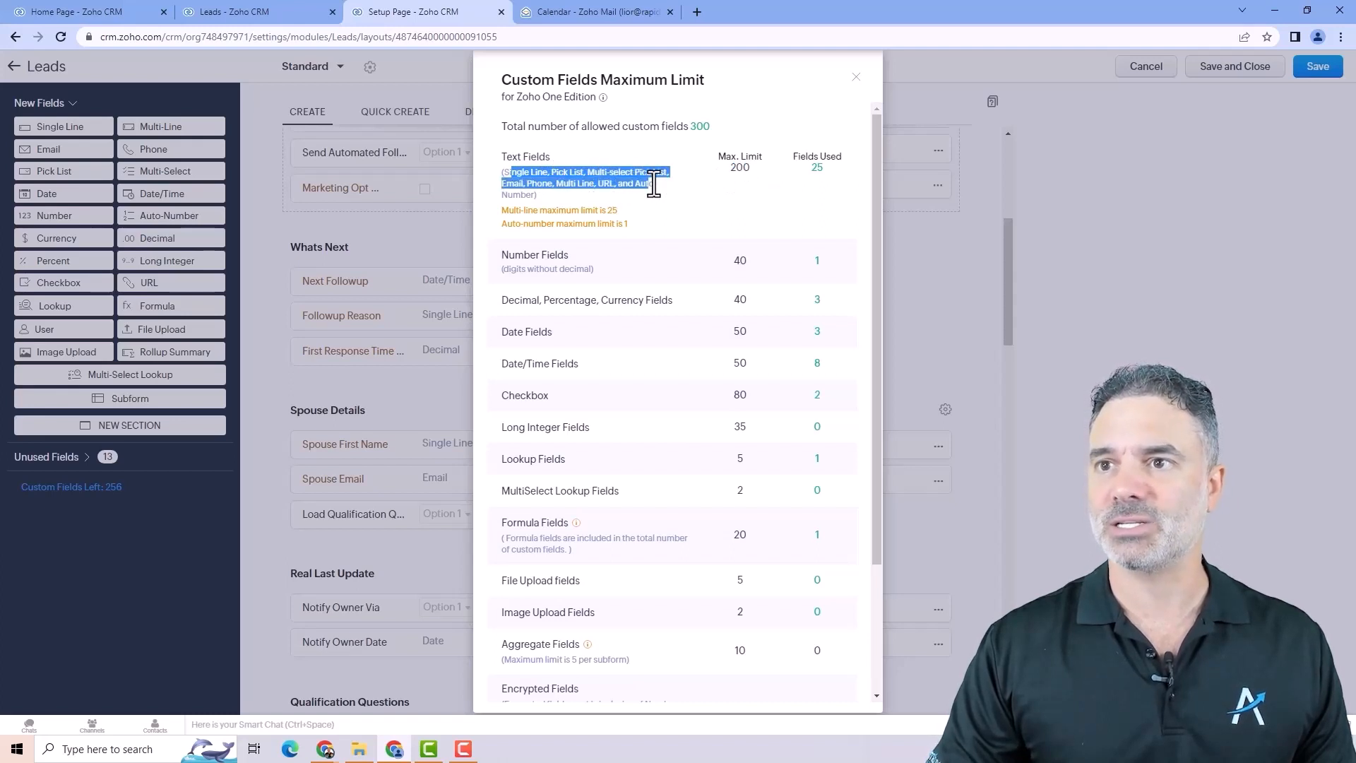
click(818, 171)
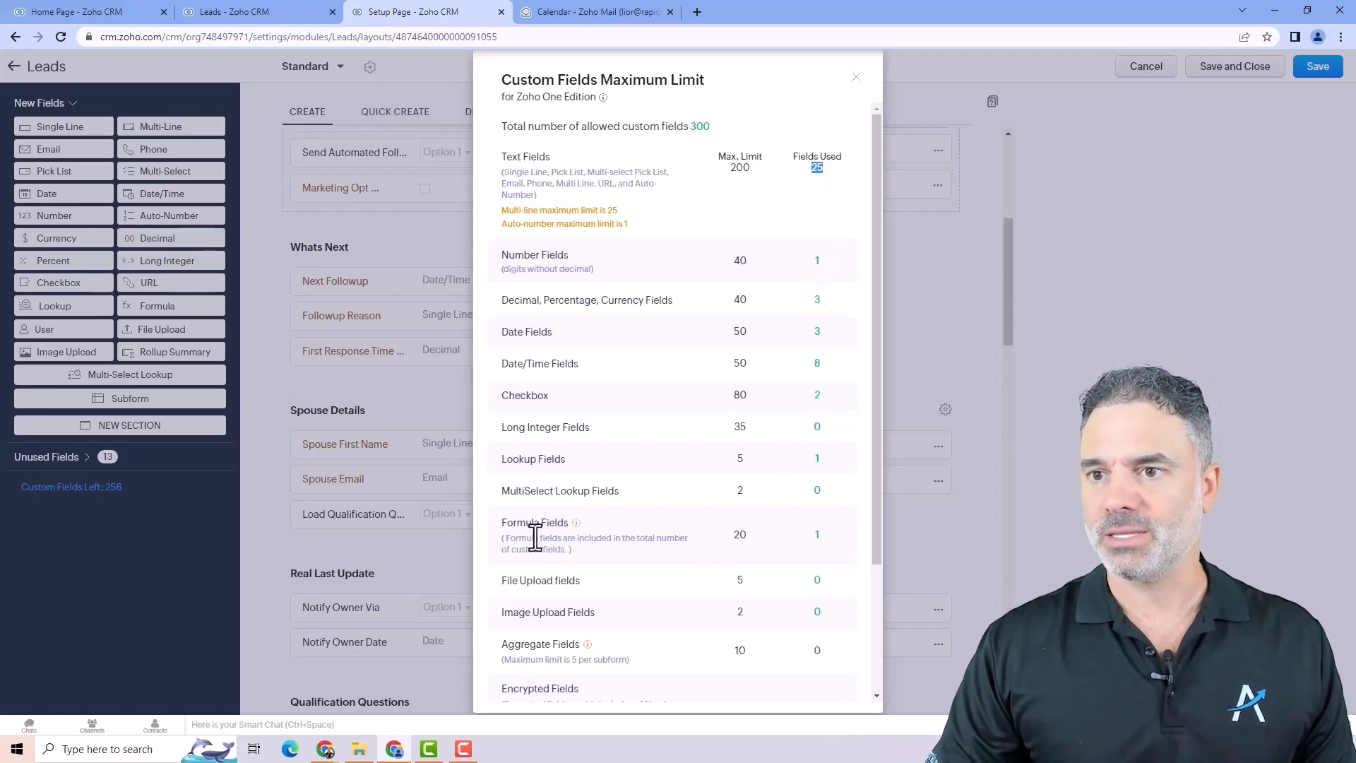
drag(502, 522, 570, 523)
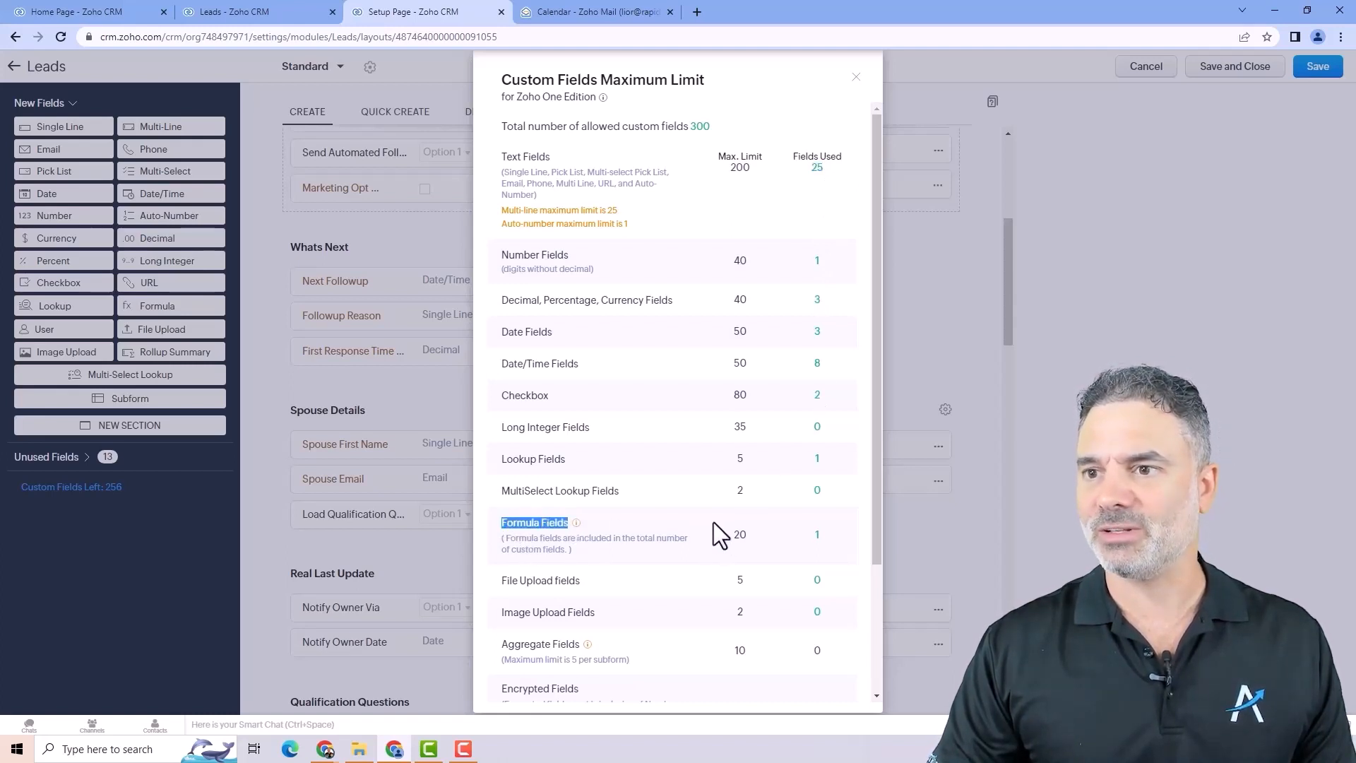
drag(713, 522, 853, 533)
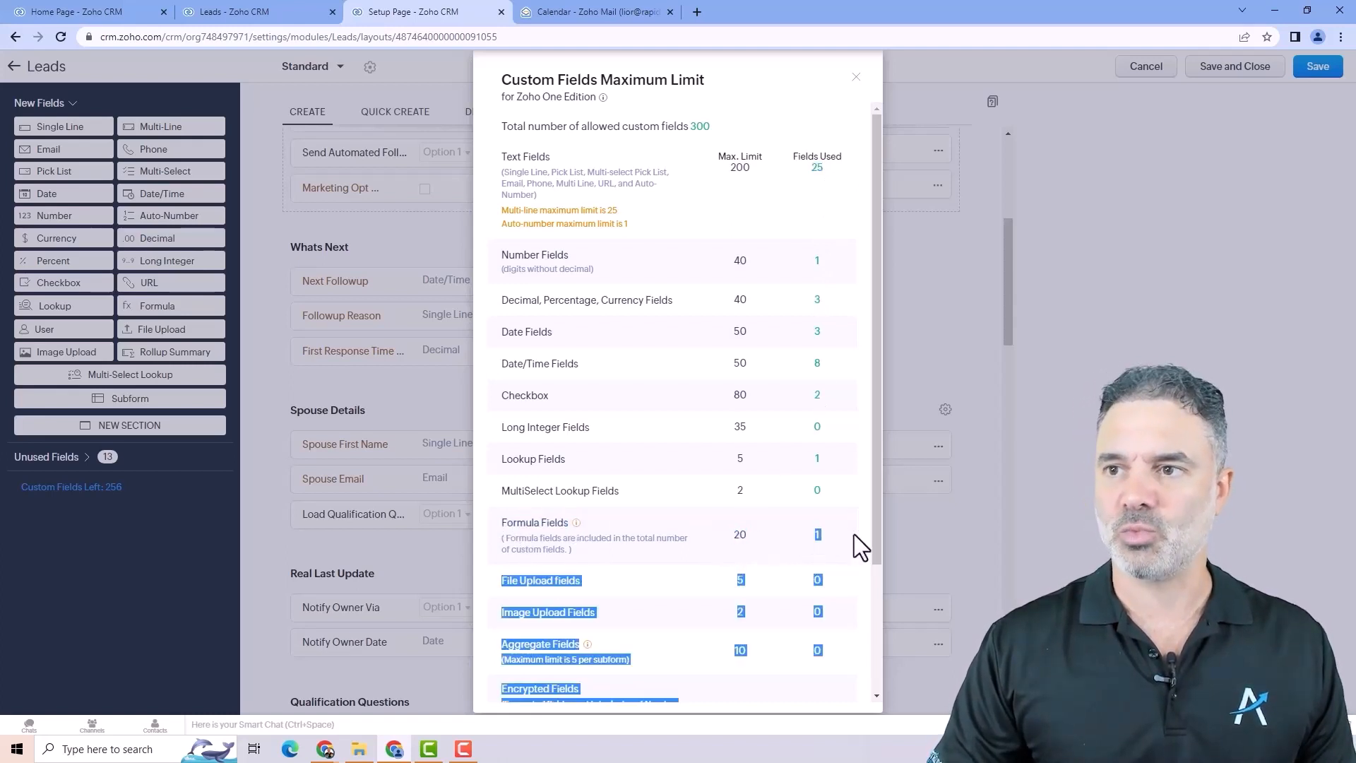
click(824, 419)
scroll(790, 413, down, 3)
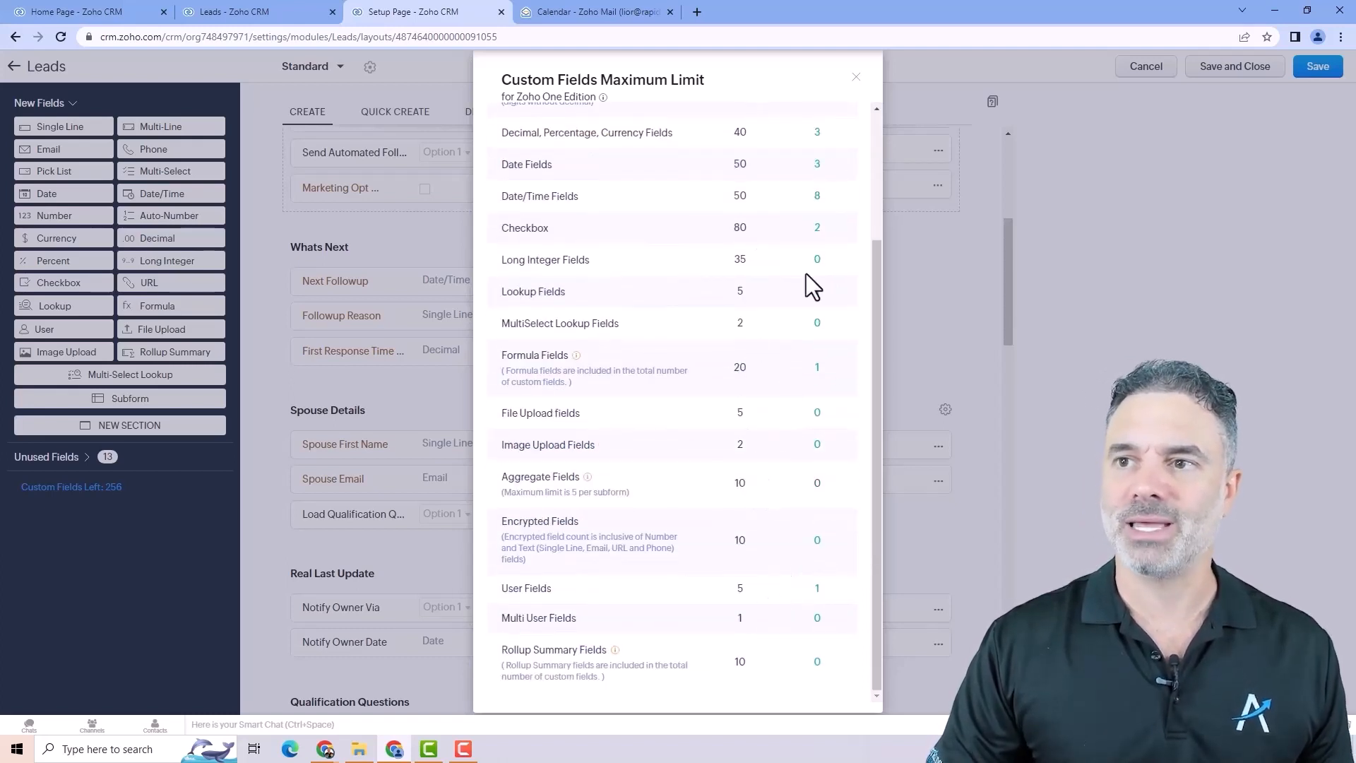
click(856, 76)
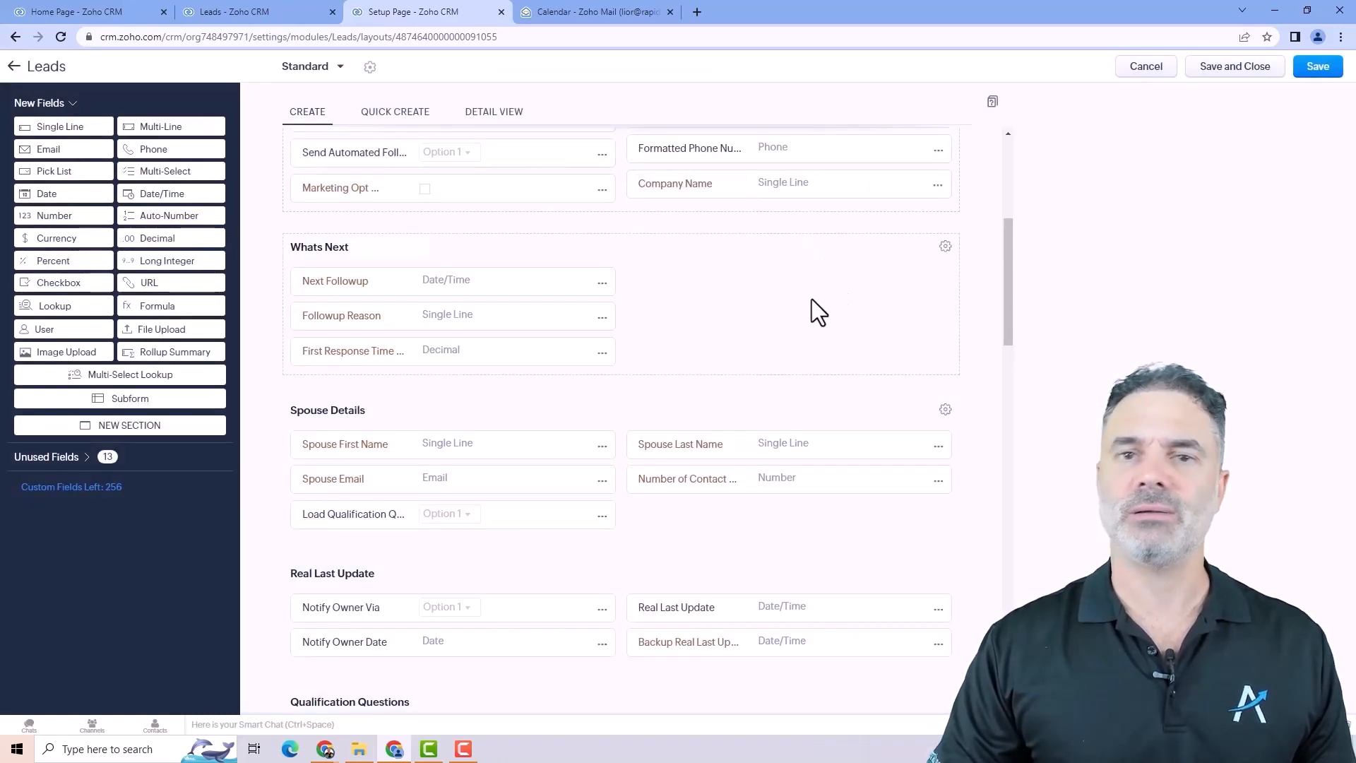
- Place Spouse Last Name below "Number of Contact ..." in Spouse Details, and add a section named "Temp" under Spouse Details
drag(811, 460, 555, 540)
drag(538, 563, 884, 523)
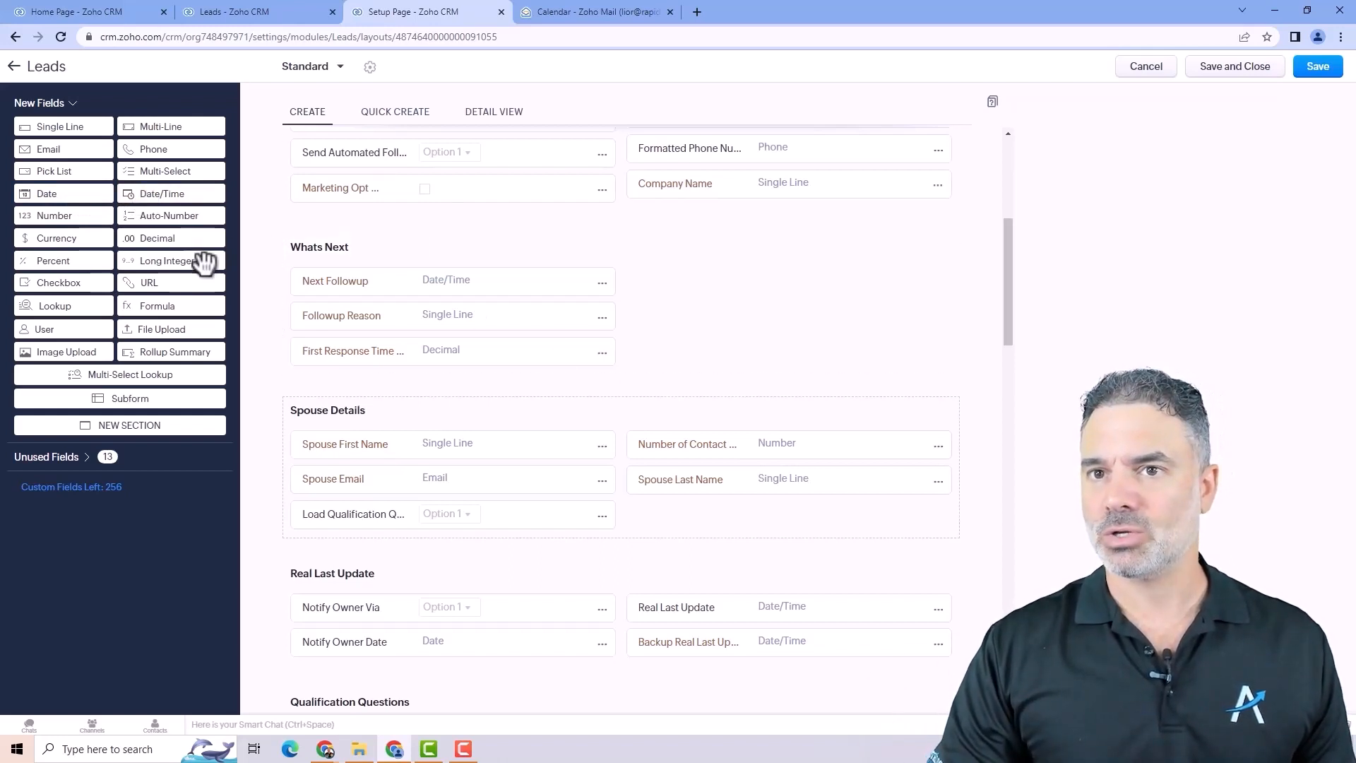
drag(185, 427, 536, 296)
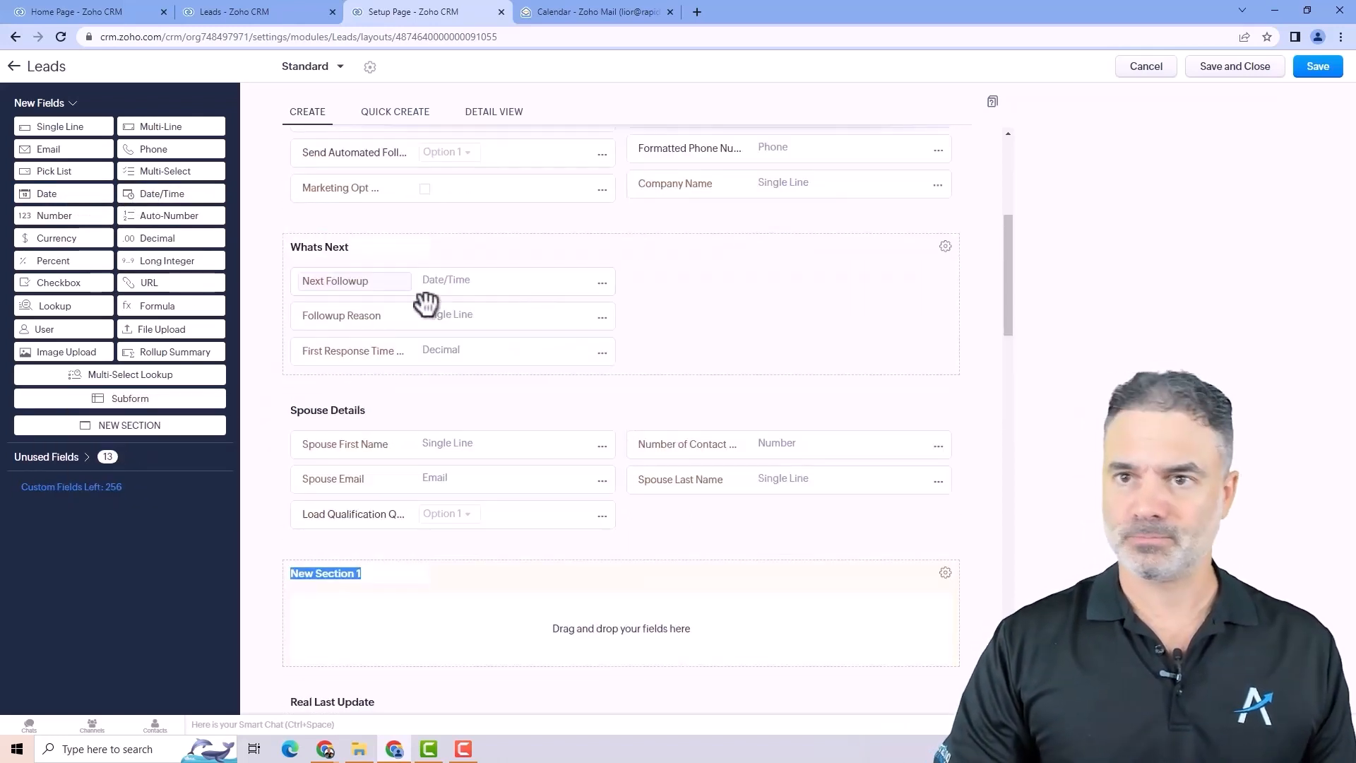
text(Temp)
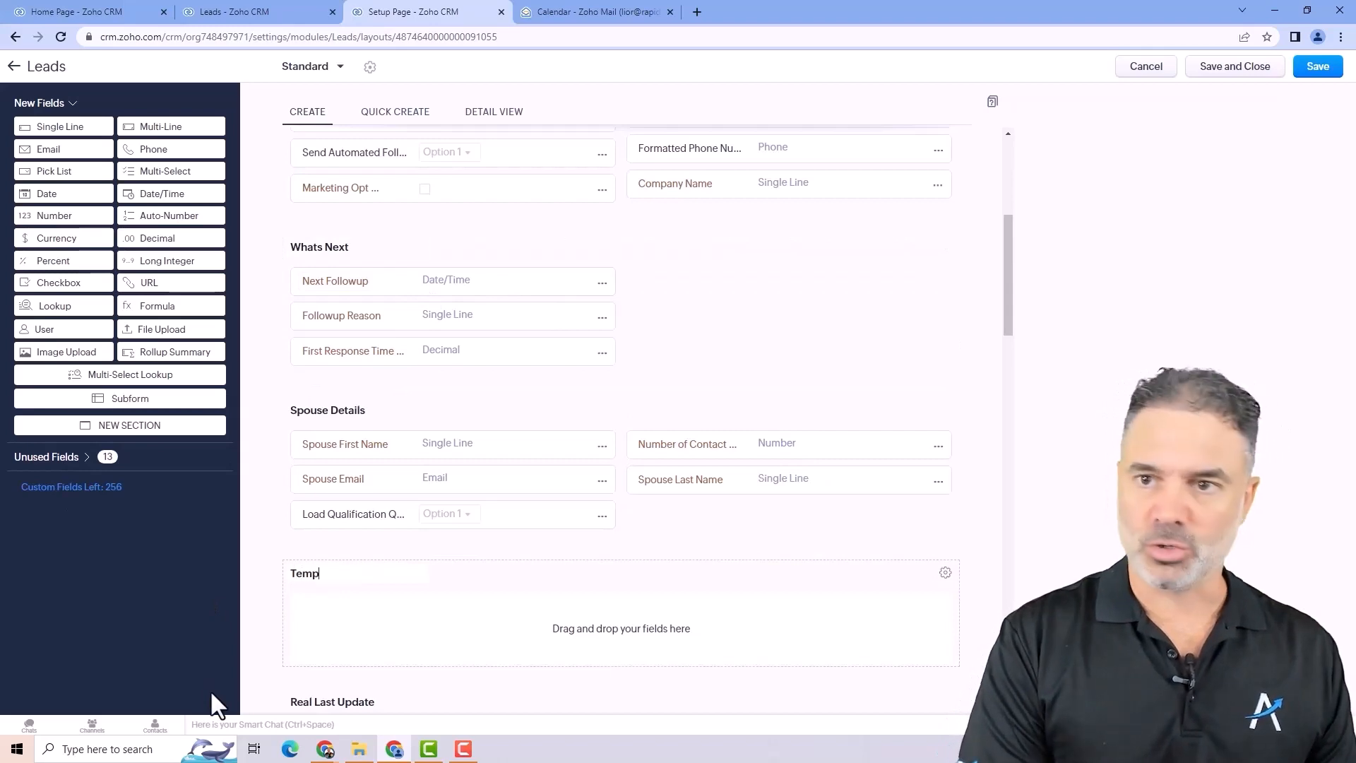
- Add single-line, multi-line, email and phone fields to the Temp section, placing the phone field below the multi-line field
drag(71, 127, 385, 599)
drag(179, 118, 681, 586)
drag(103, 147, 355, 645)
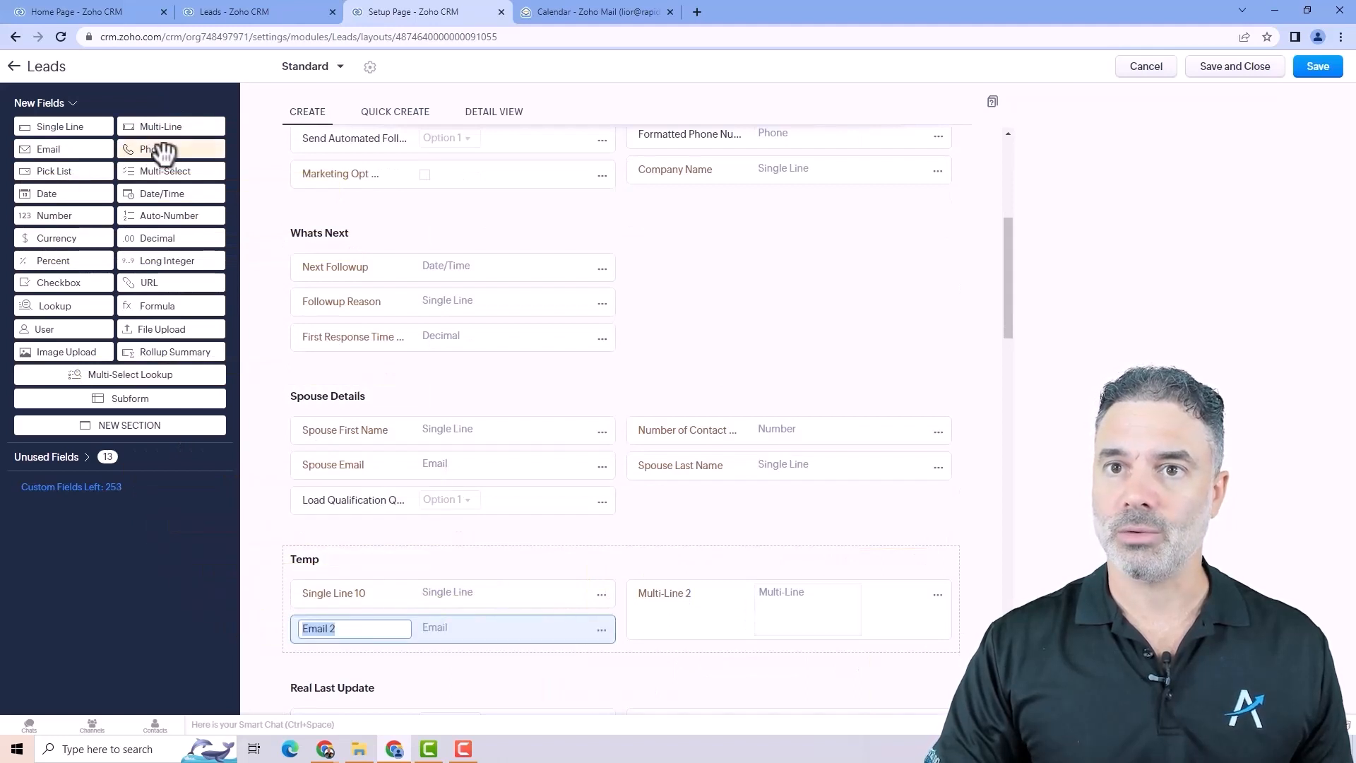
drag(167, 151, 653, 605)
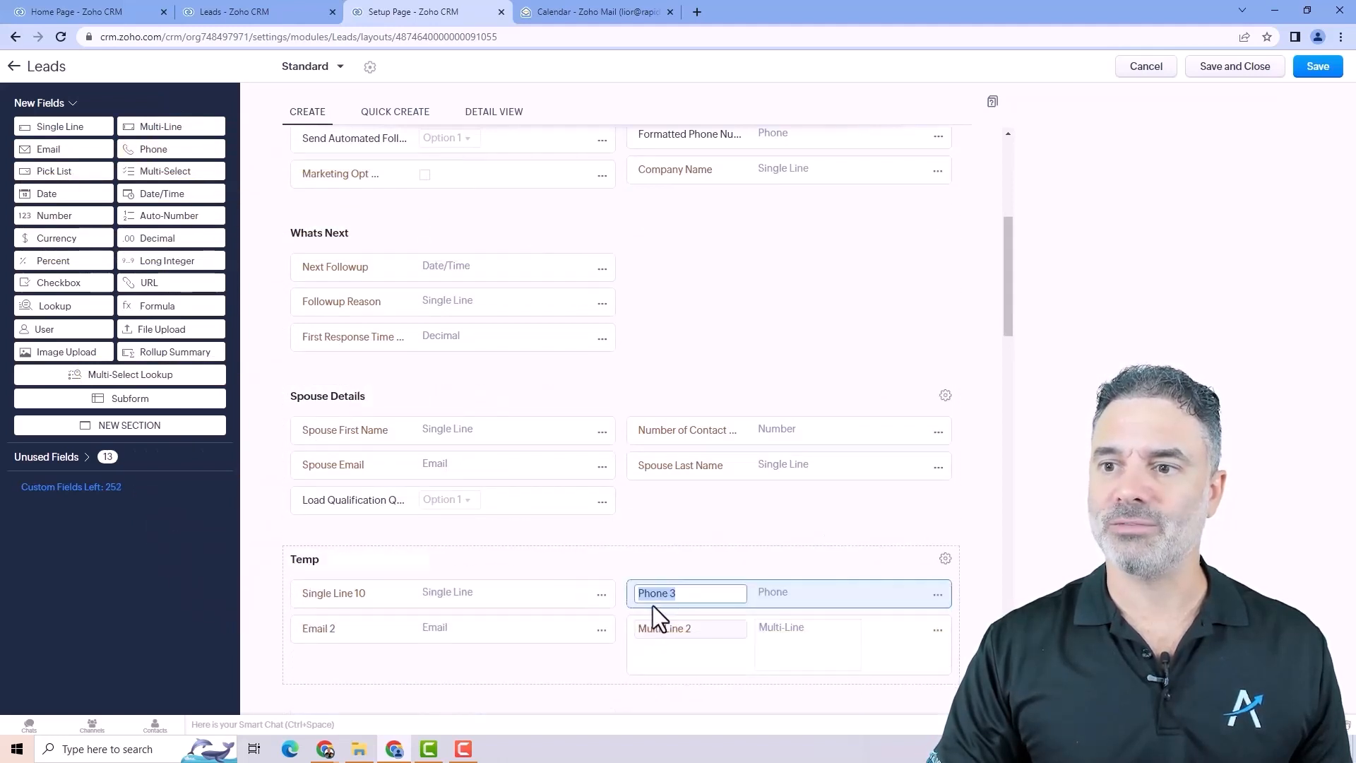
scroll(642, 586, down, 2)
drag(804, 454, 809, 526)
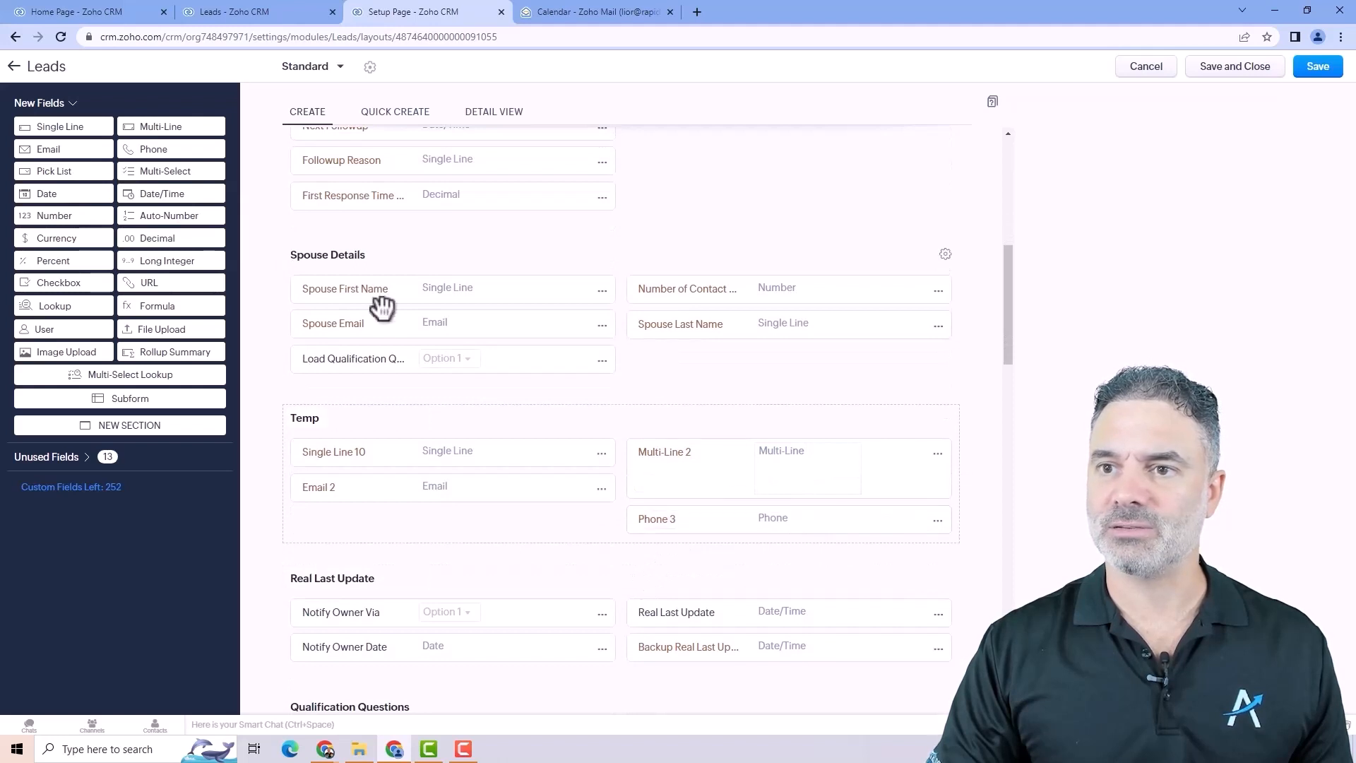
- Add pick list, multi-select, number and auto-number fields to the Temp section, keeping their default properties
drag(75, 173, 336, 520)
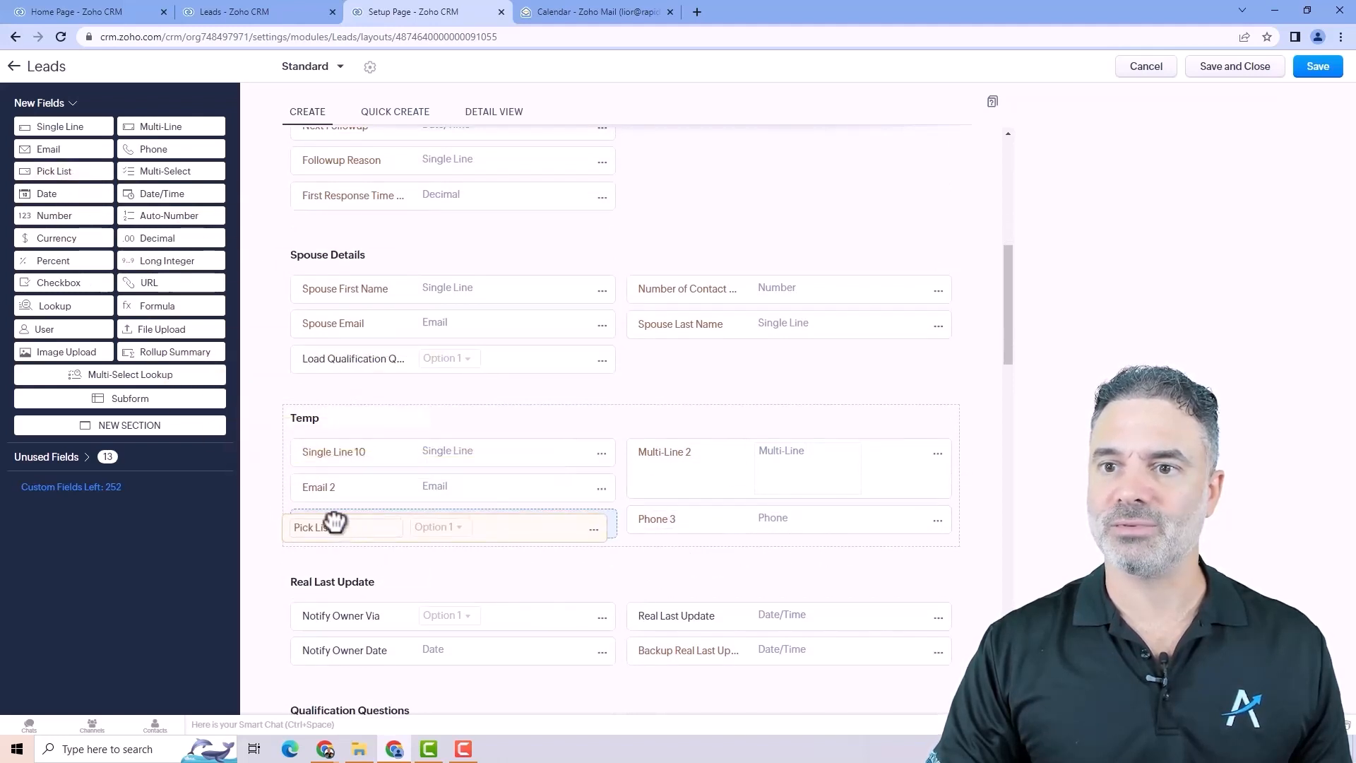
drag(166, 171, 703, 550)
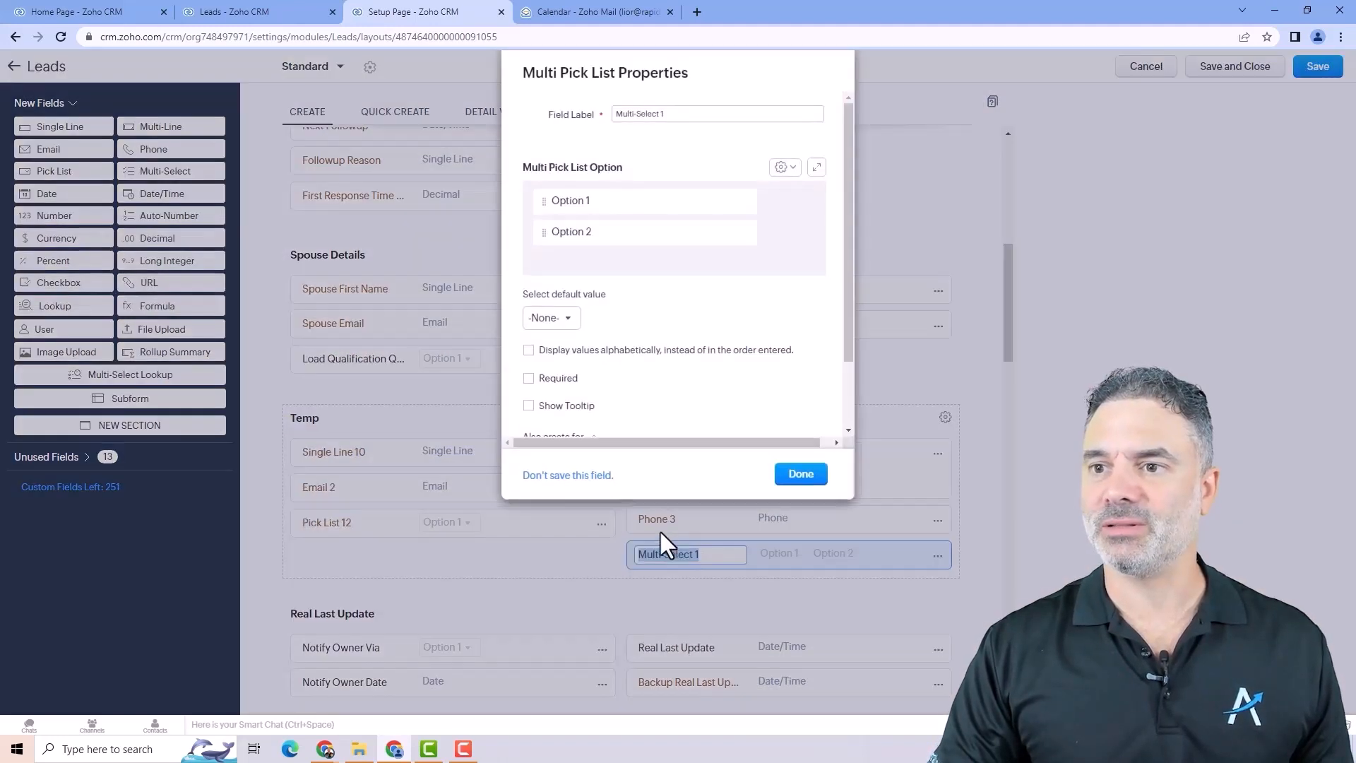
click(801, 472)
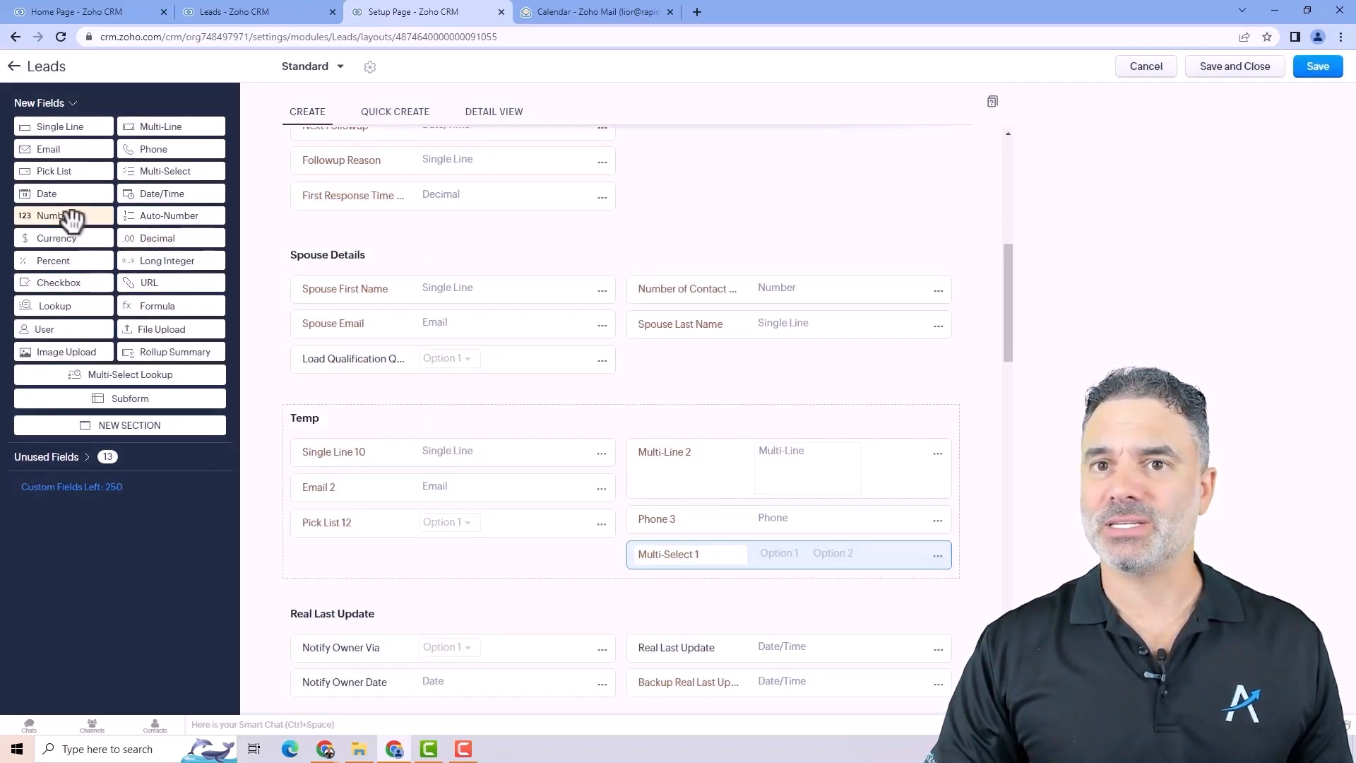
drag(67, 221, 342, 558)
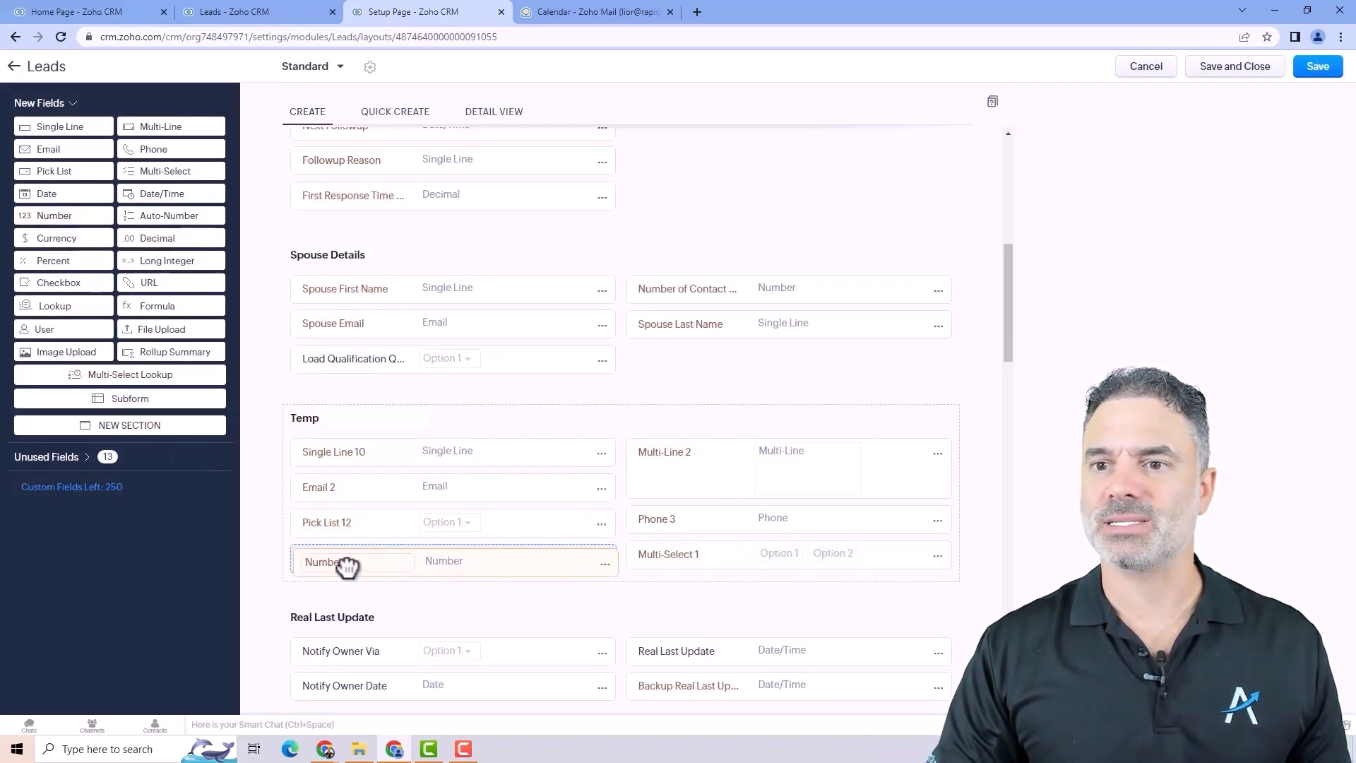
drag(155, 223, 660, 565)
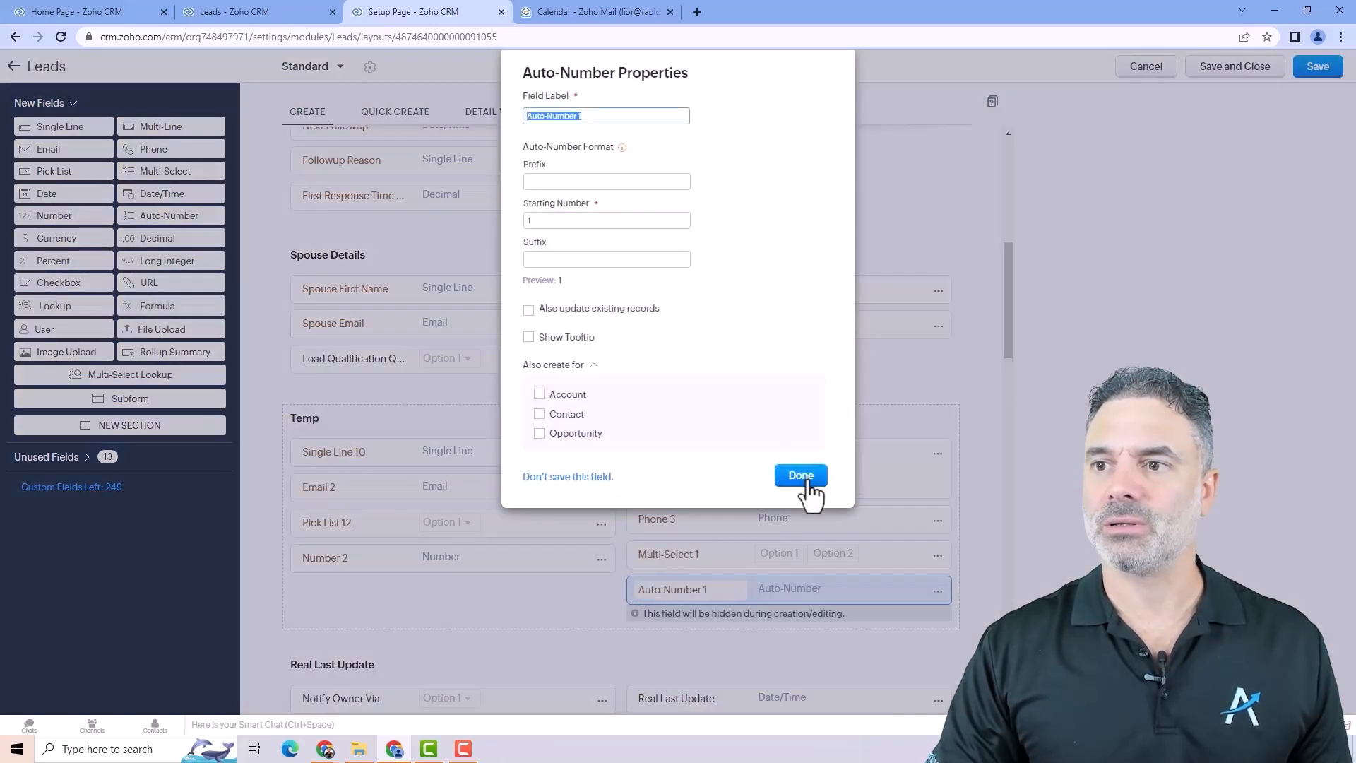
click(804, 480)
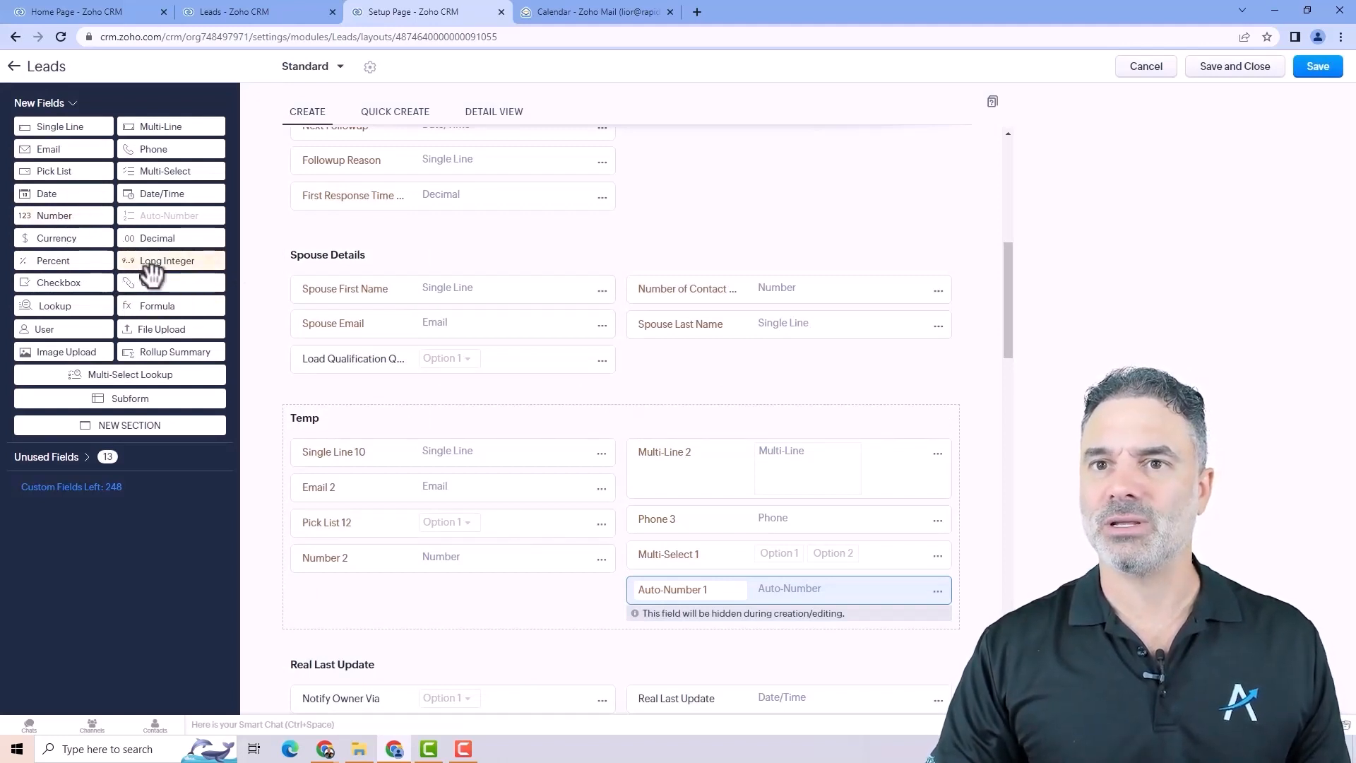
- Add currency, decimal, percent and long integer fields to the Temp section, below the existing fields
drag(78, 244, 410, 599)
click(800, 492)
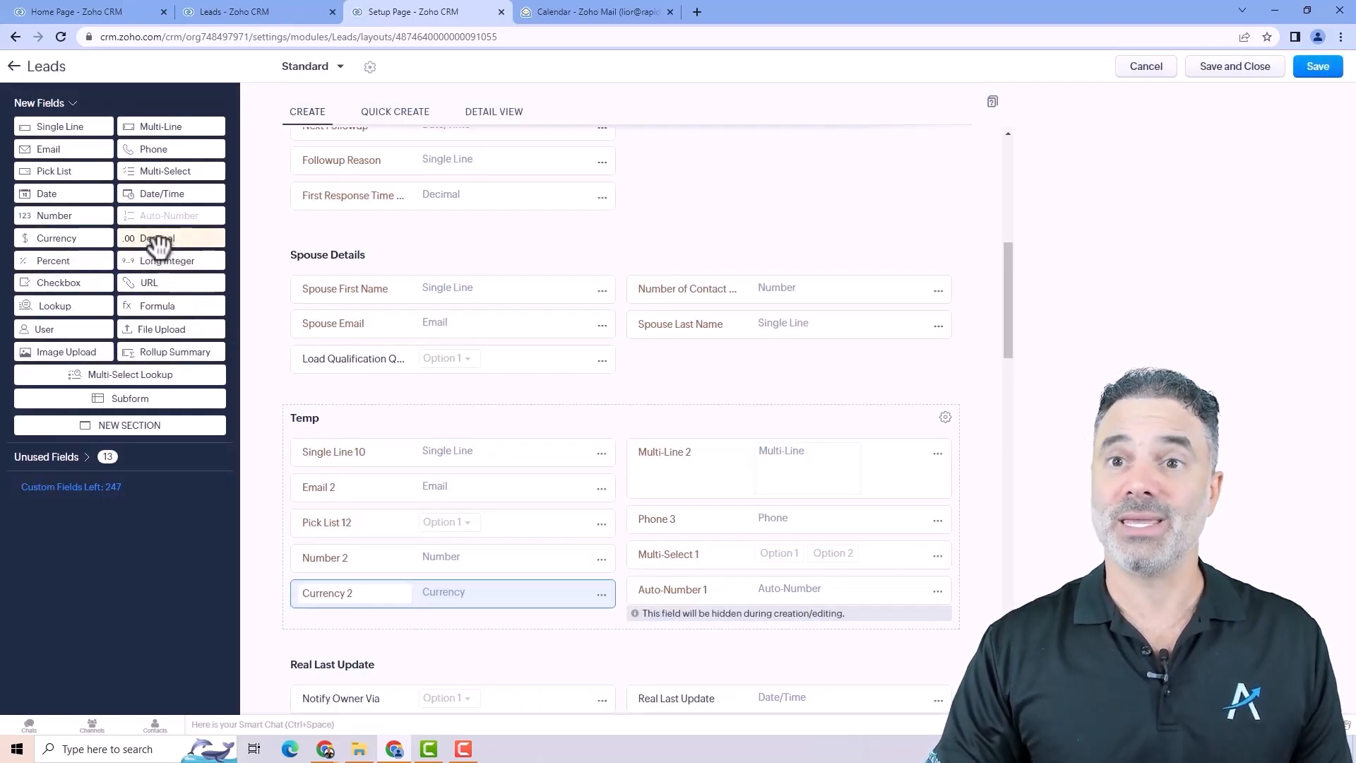
drag(158, 245, 735, 614)
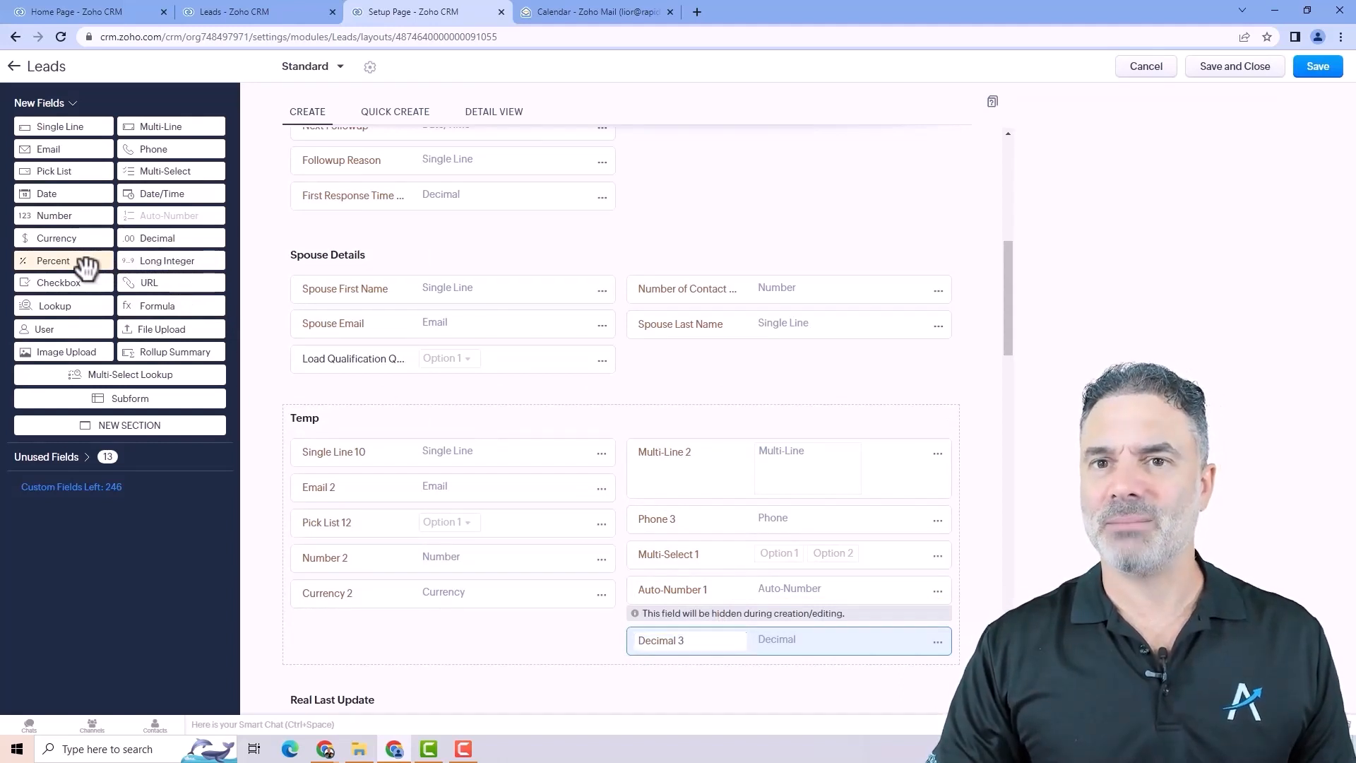
drag(85, 266, 462, 636)
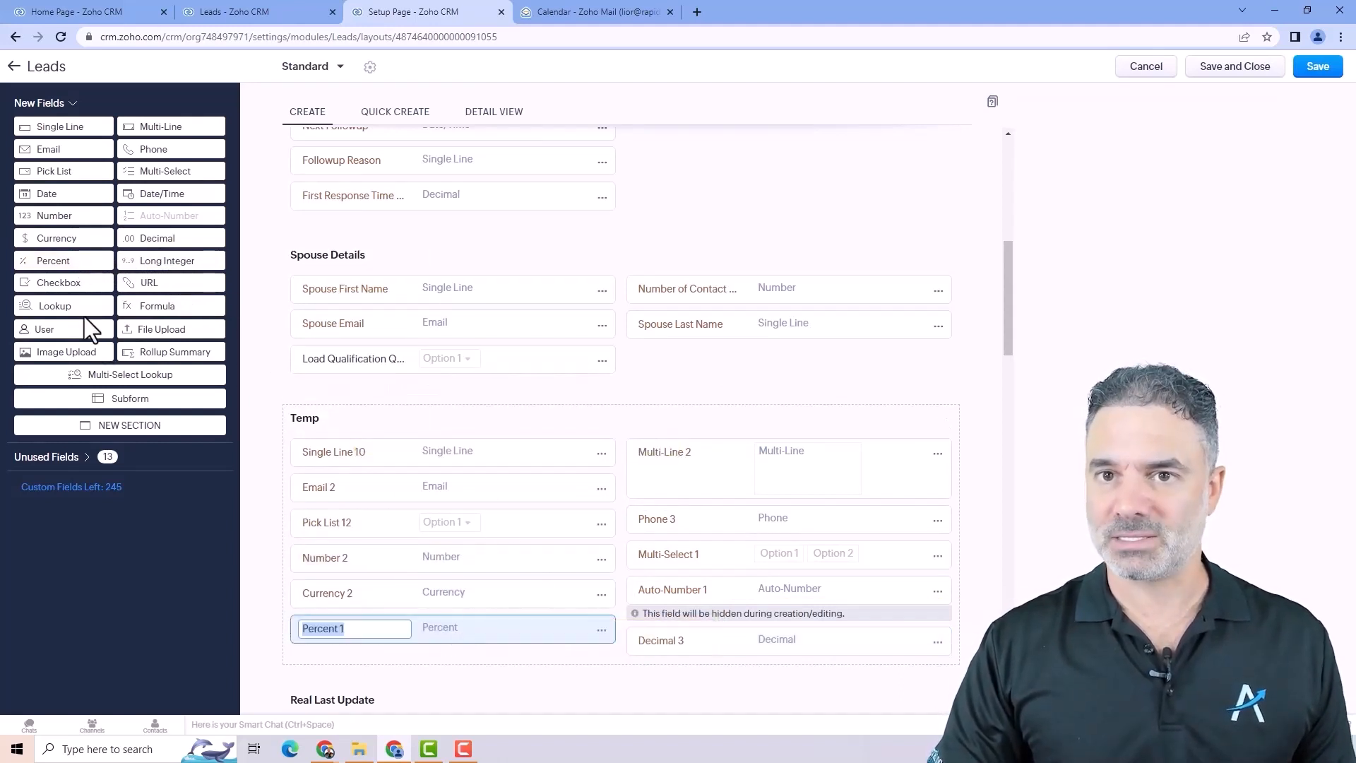
drag(173, 266, 732, 668)
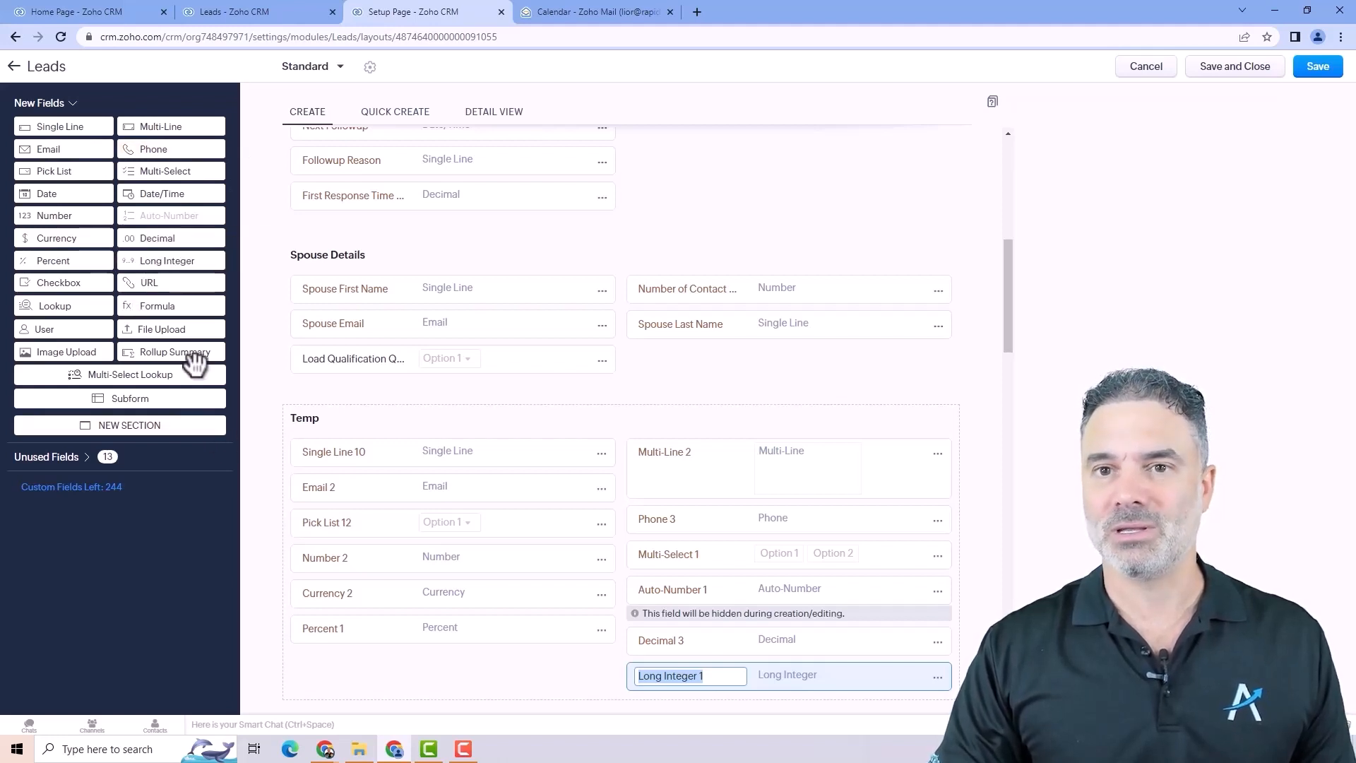
- Add checkbox, URL and Leads lookup fields at the end of the Temp section and save the layout
drag(83, 286, 475, 678)
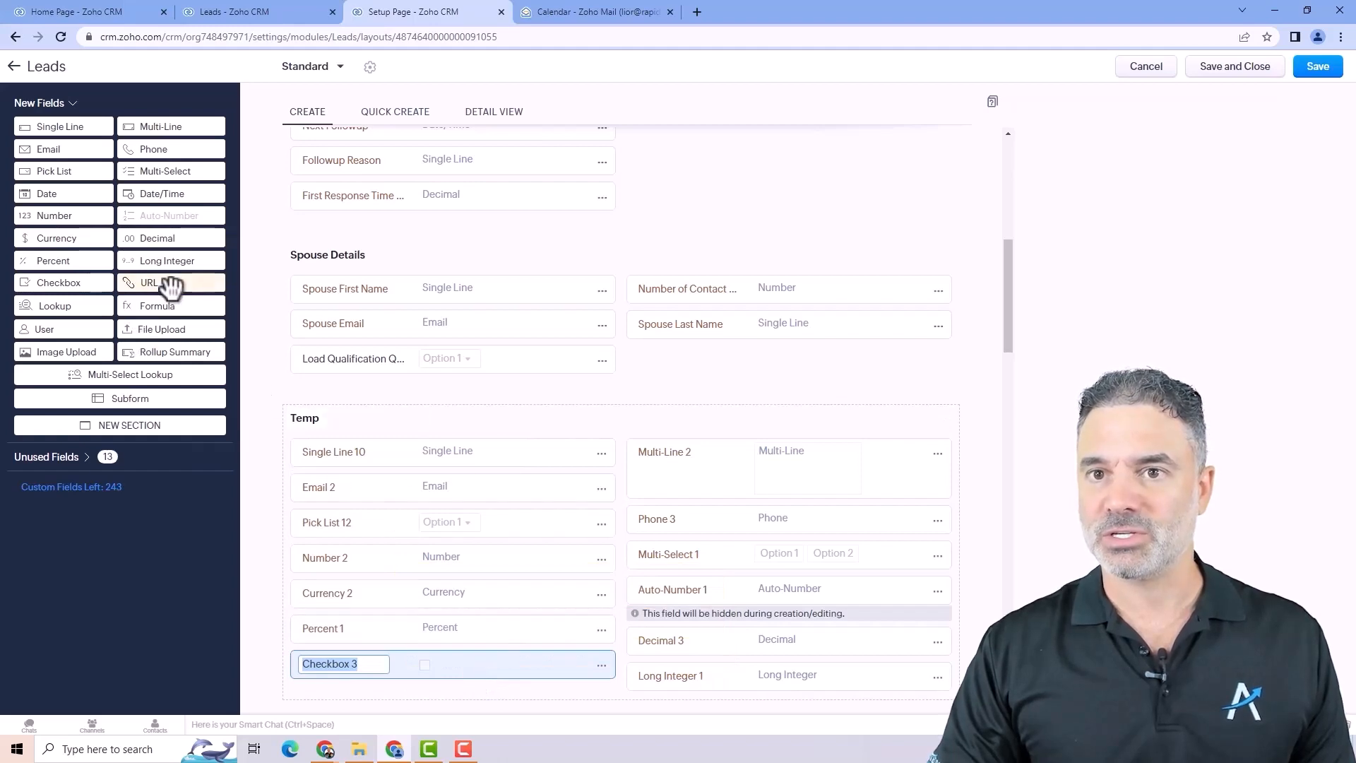
drag(169, 281, 696, 426)
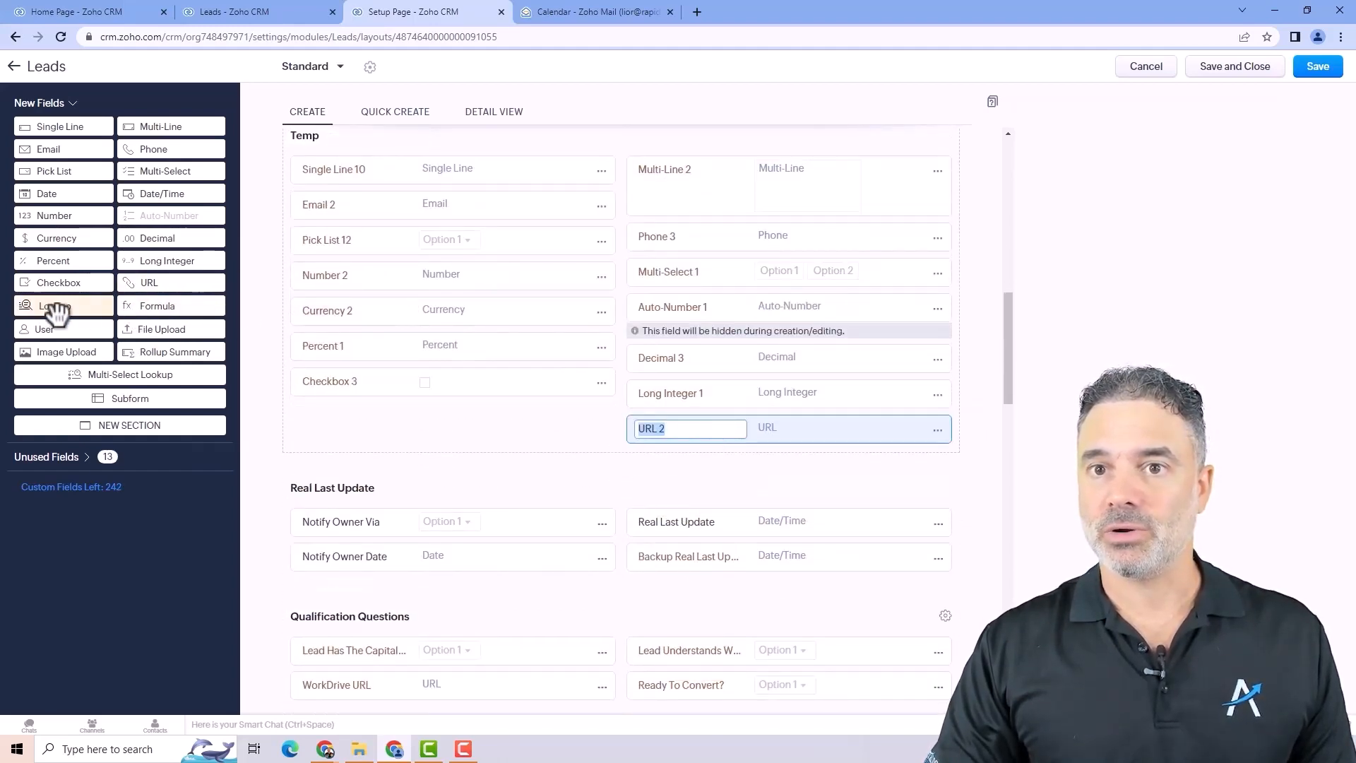
drag(55, 307, 314, 422)
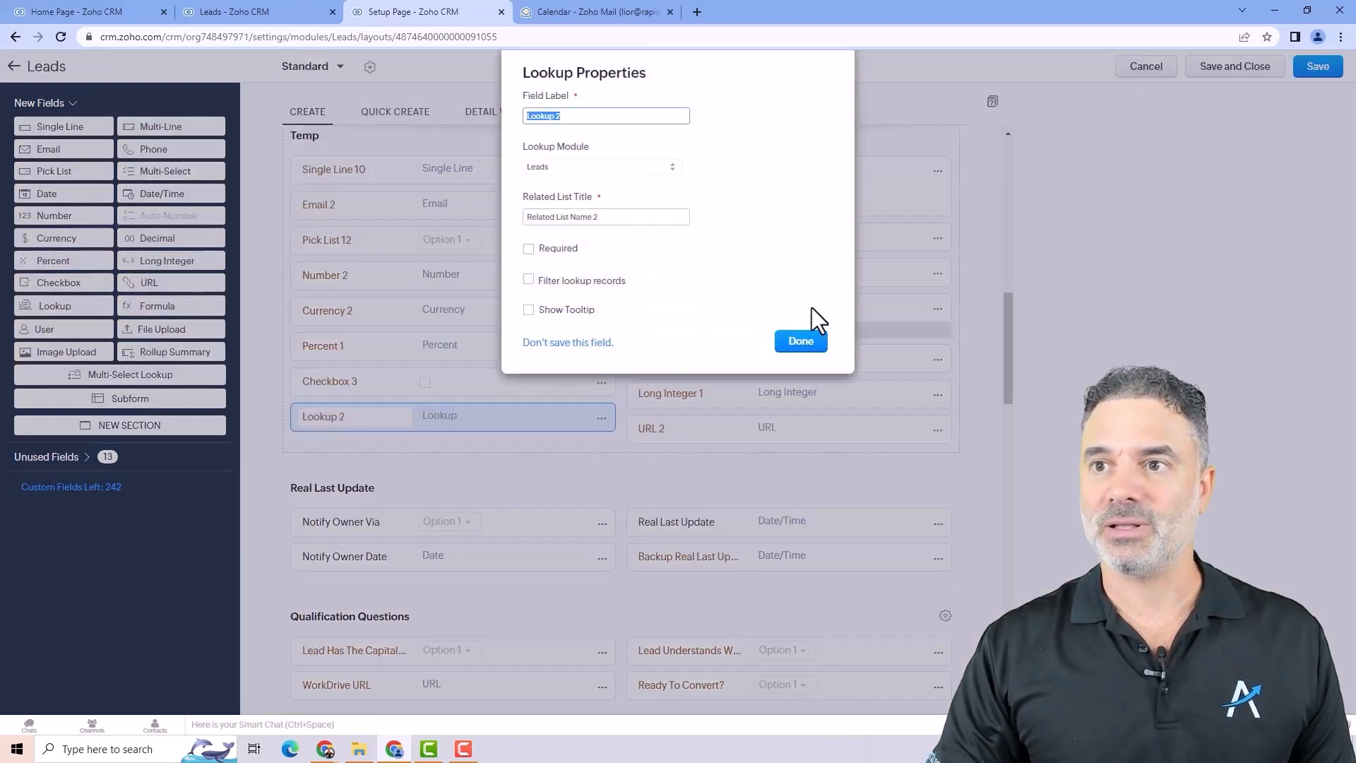
click(809, 346)
click(1318, 68)
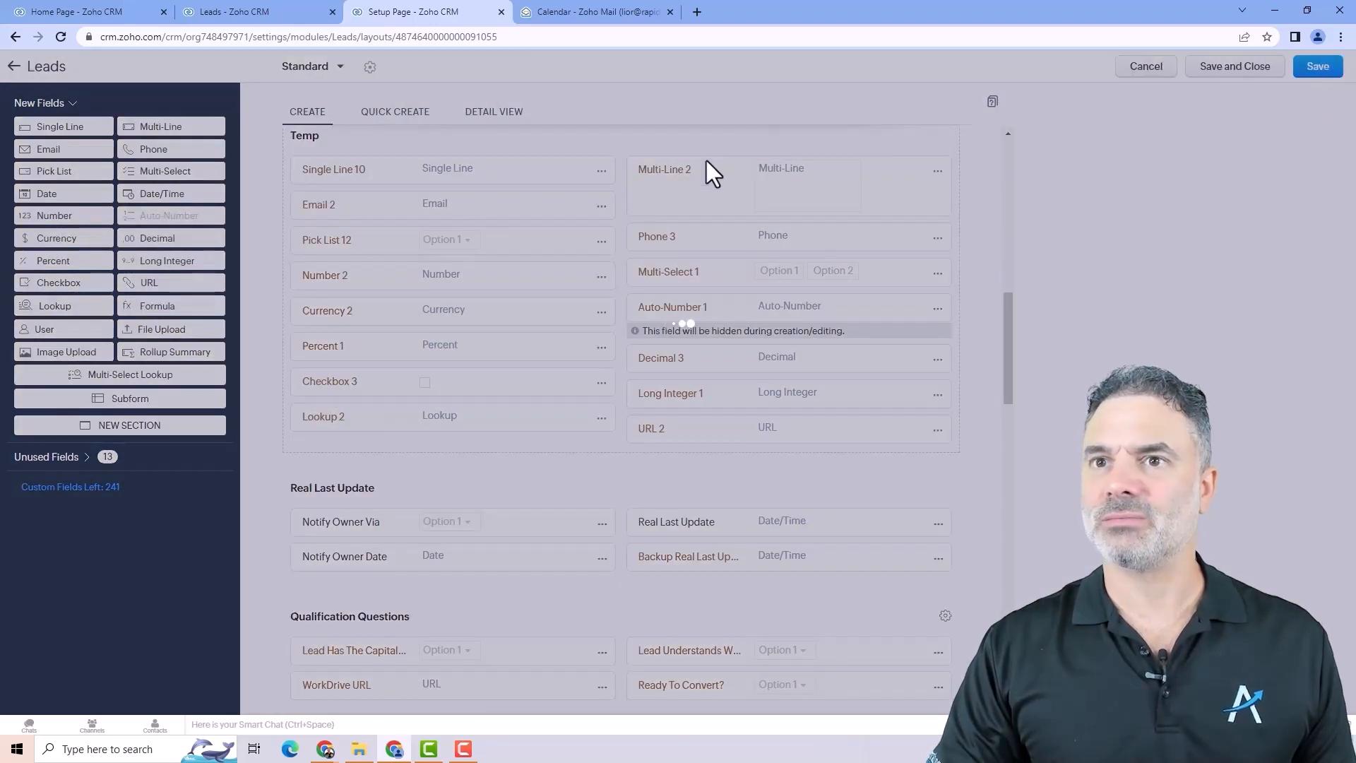
- Open the first lead record in the Leads list and go to its Temp section
click(224, 10)
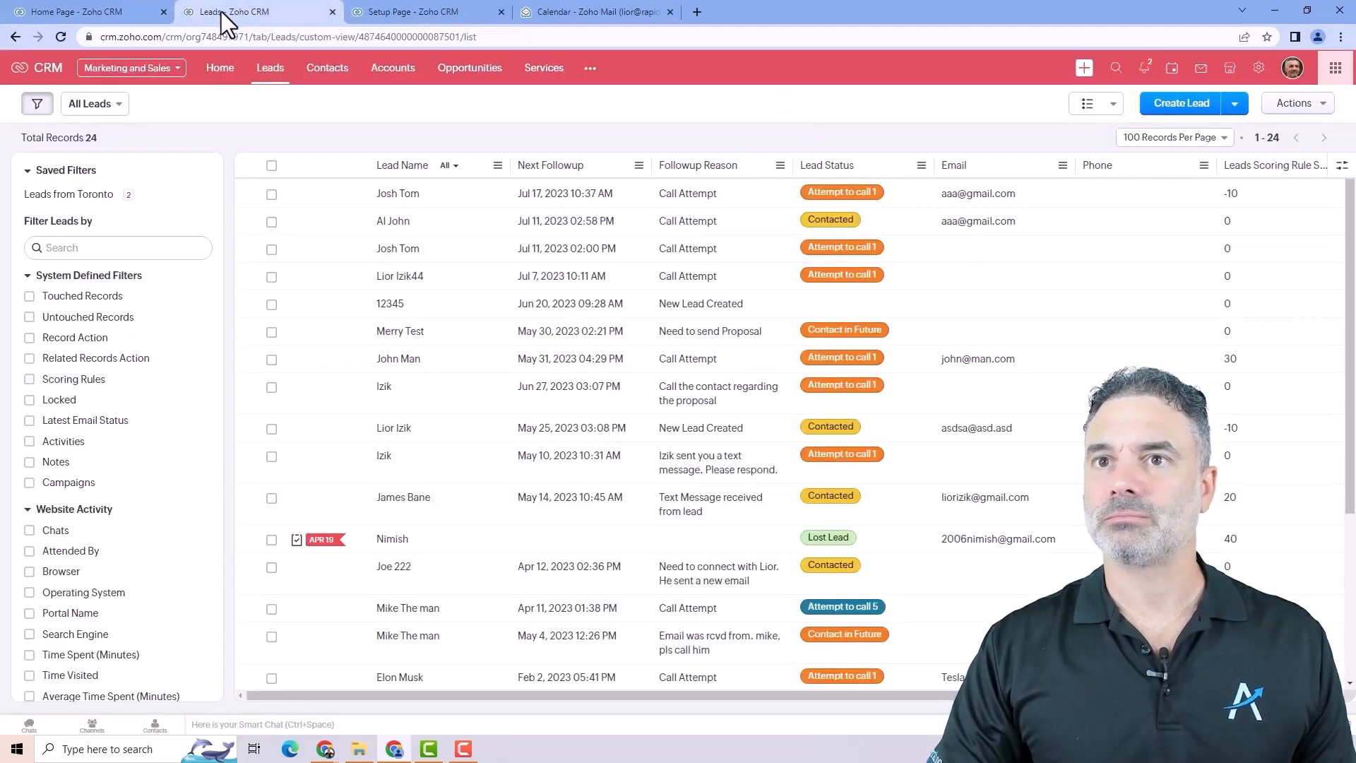
click(398, 193)
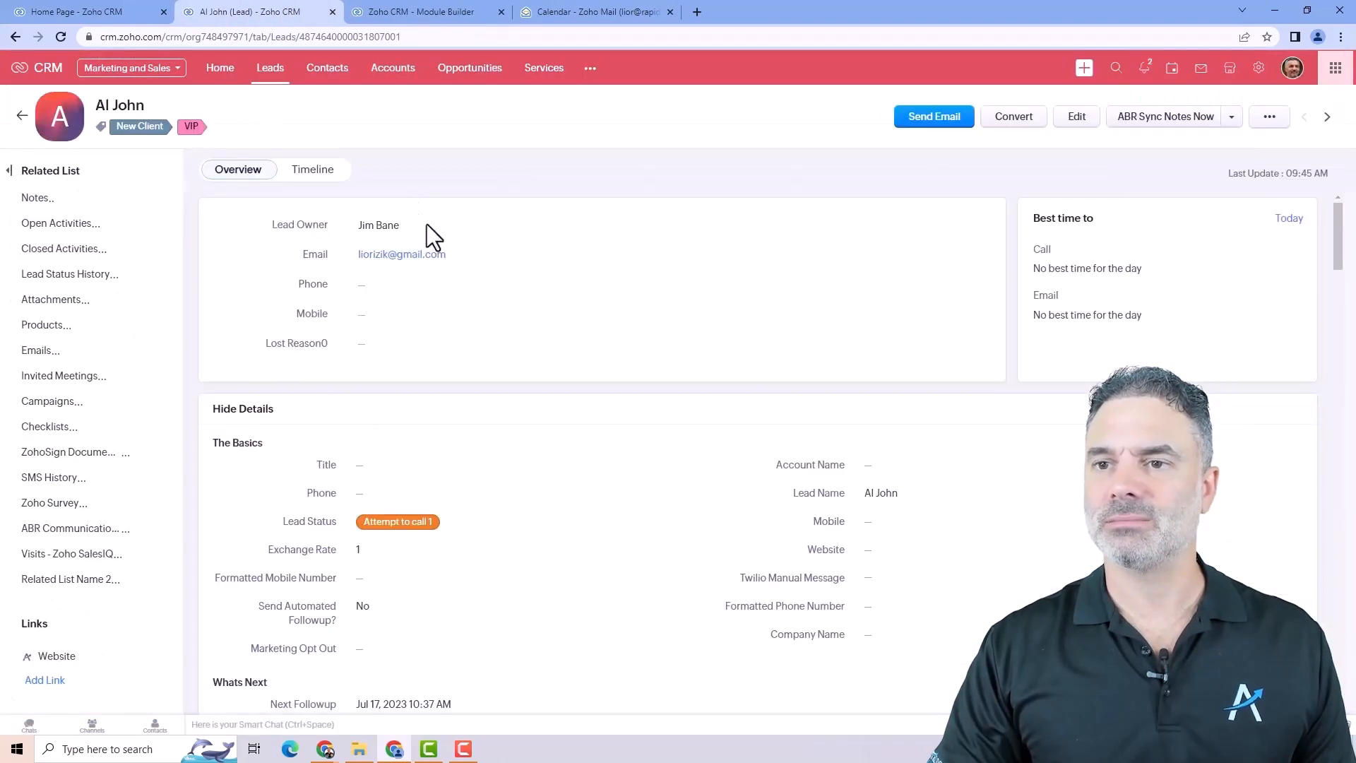
scroll(531, 311, down, 1)
scroll(532, 320, down, 8)
scroll(484, 403, up, 4)
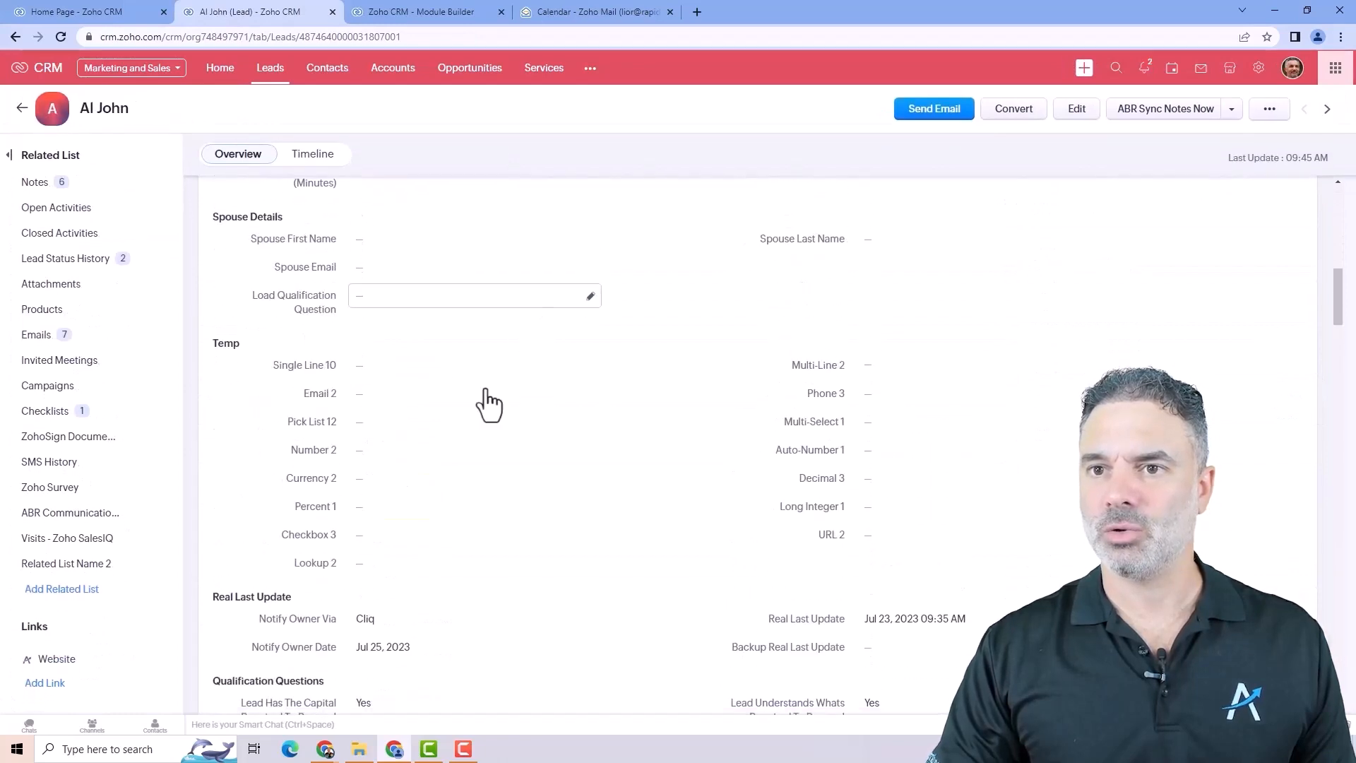
- Set the lead's Single Line 10 field to "erwrewrewr bwerew" and save the value
click(372, 367)
text(erwrew)
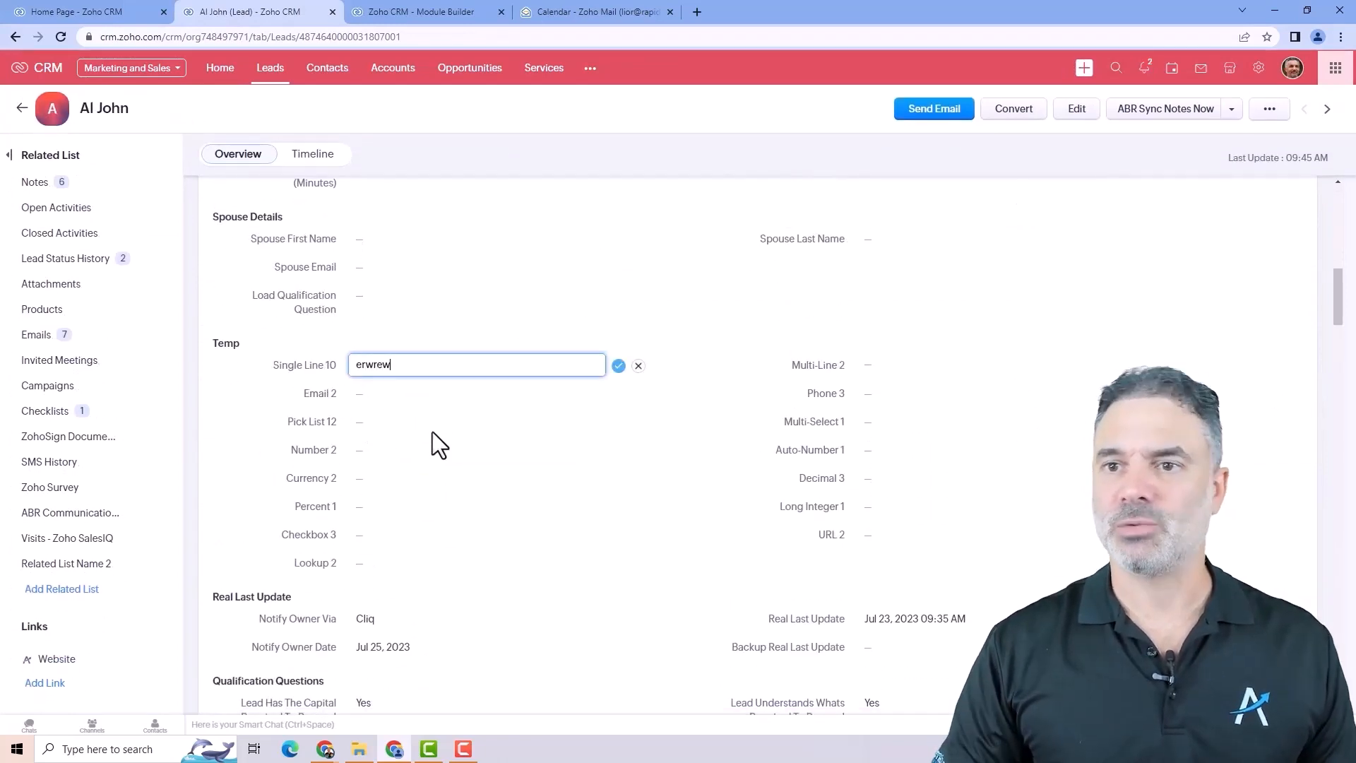
text(rewr bwerew)
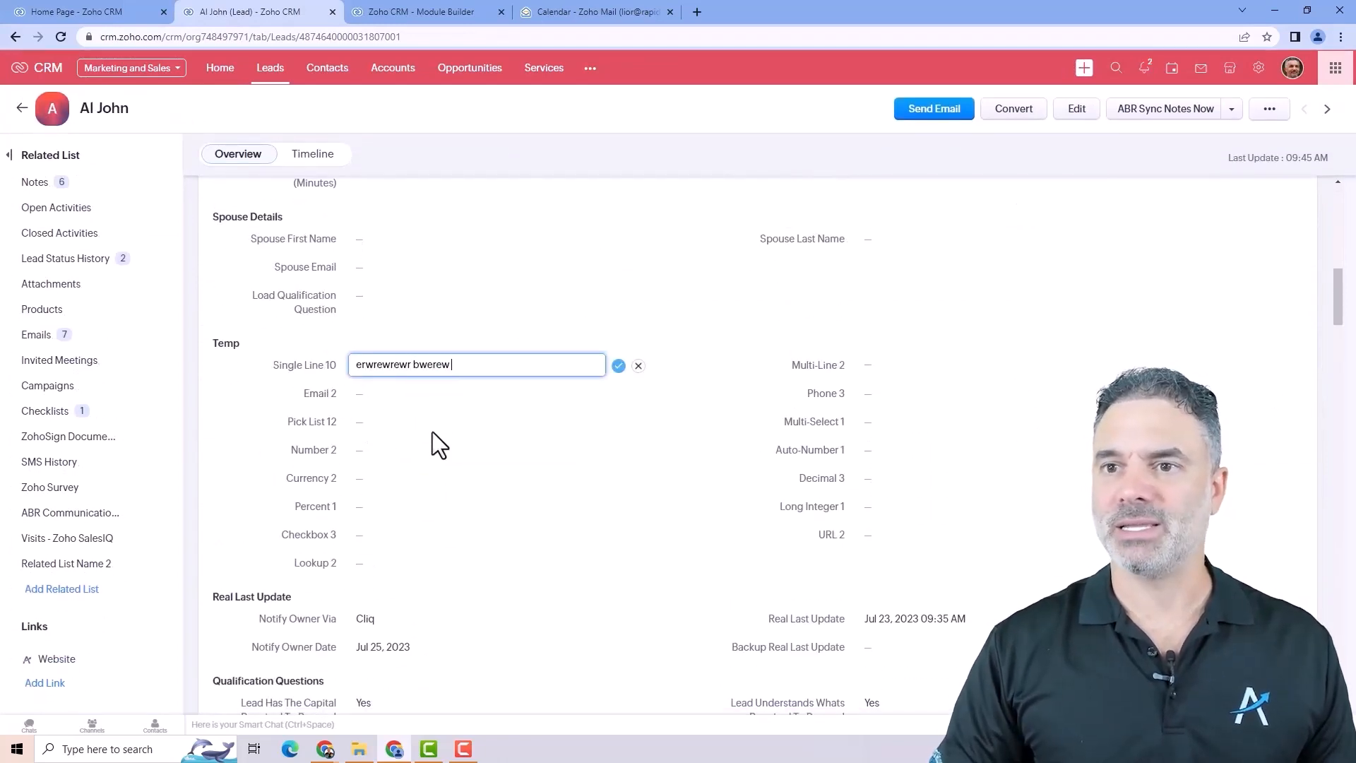
click(618, 366)
- Fill Multi-Line 2 with five lines, "werewrew", "r", "wer", "ew" and "rwerew", and save the value
click(909, 372)
text(werewrew)
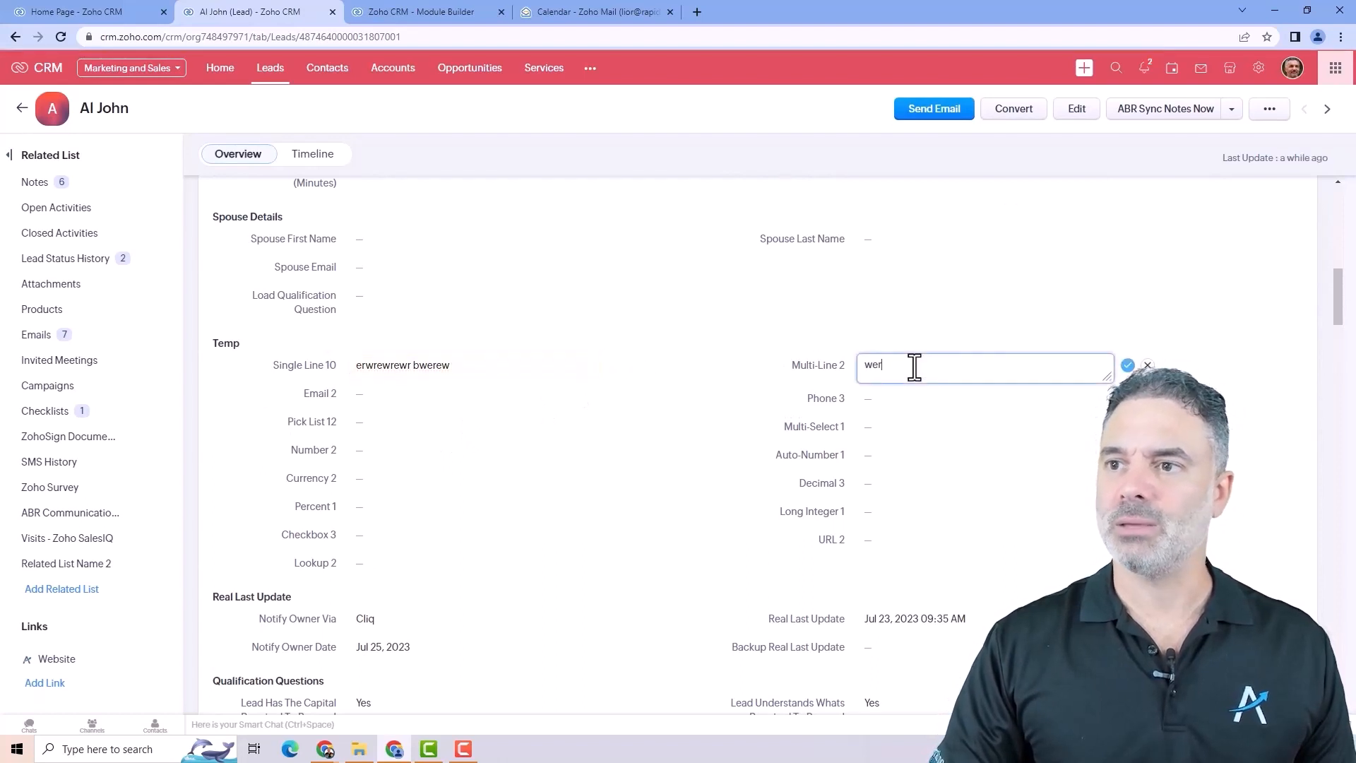
key(Return)
text(r)
key(Return)
text(wer)
key(Return)
text(ew)
key(Return)
text(rwerew)
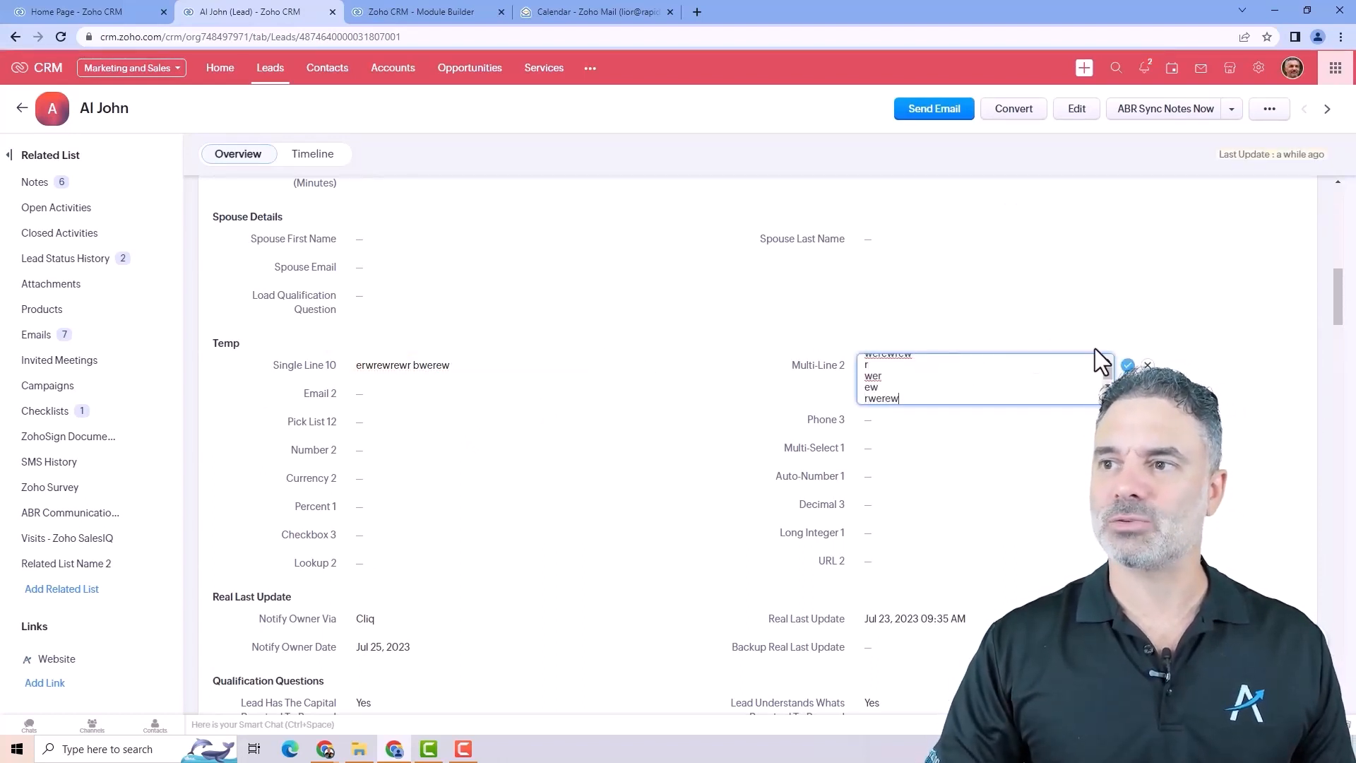
click(1126, 365)
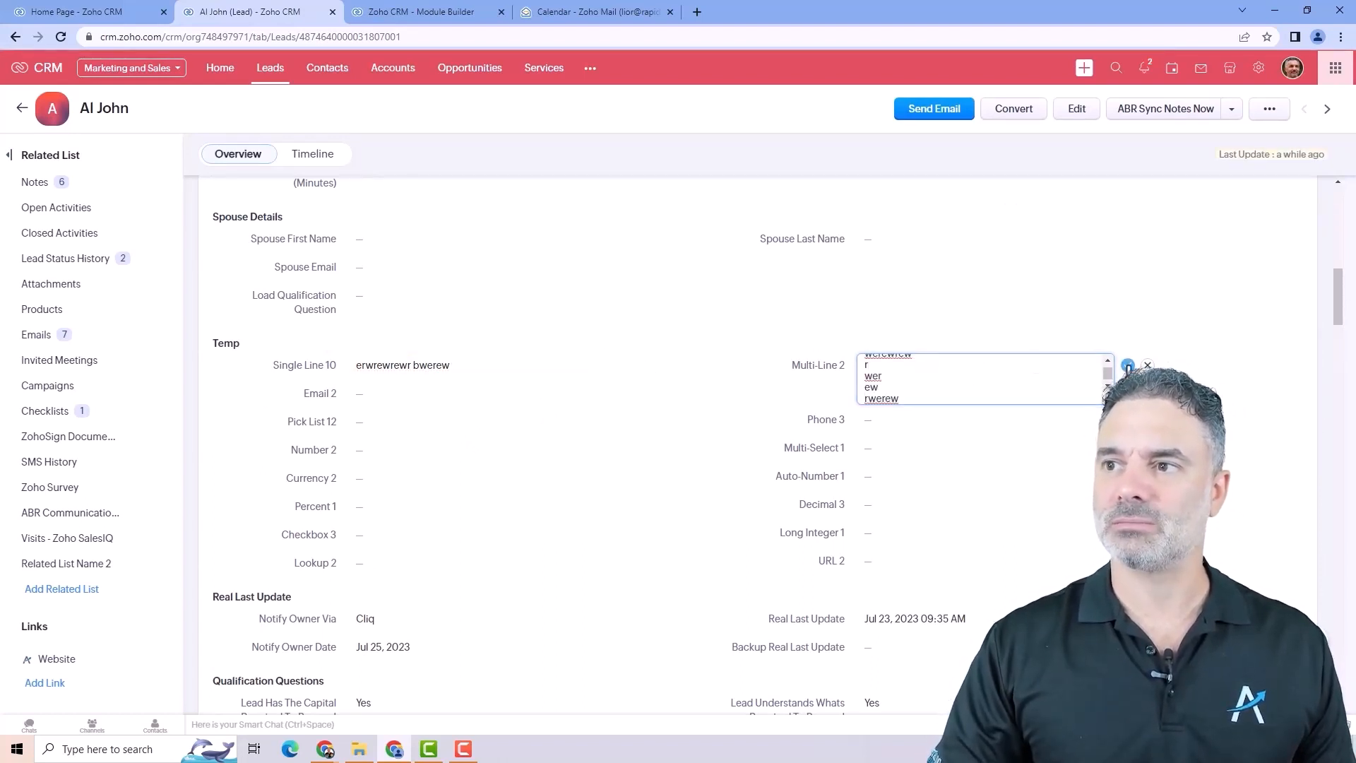
- Try to save Email 2 with text that lacks a domain, and complete it to a full email address
click(370, 395)
text(rewrserre)
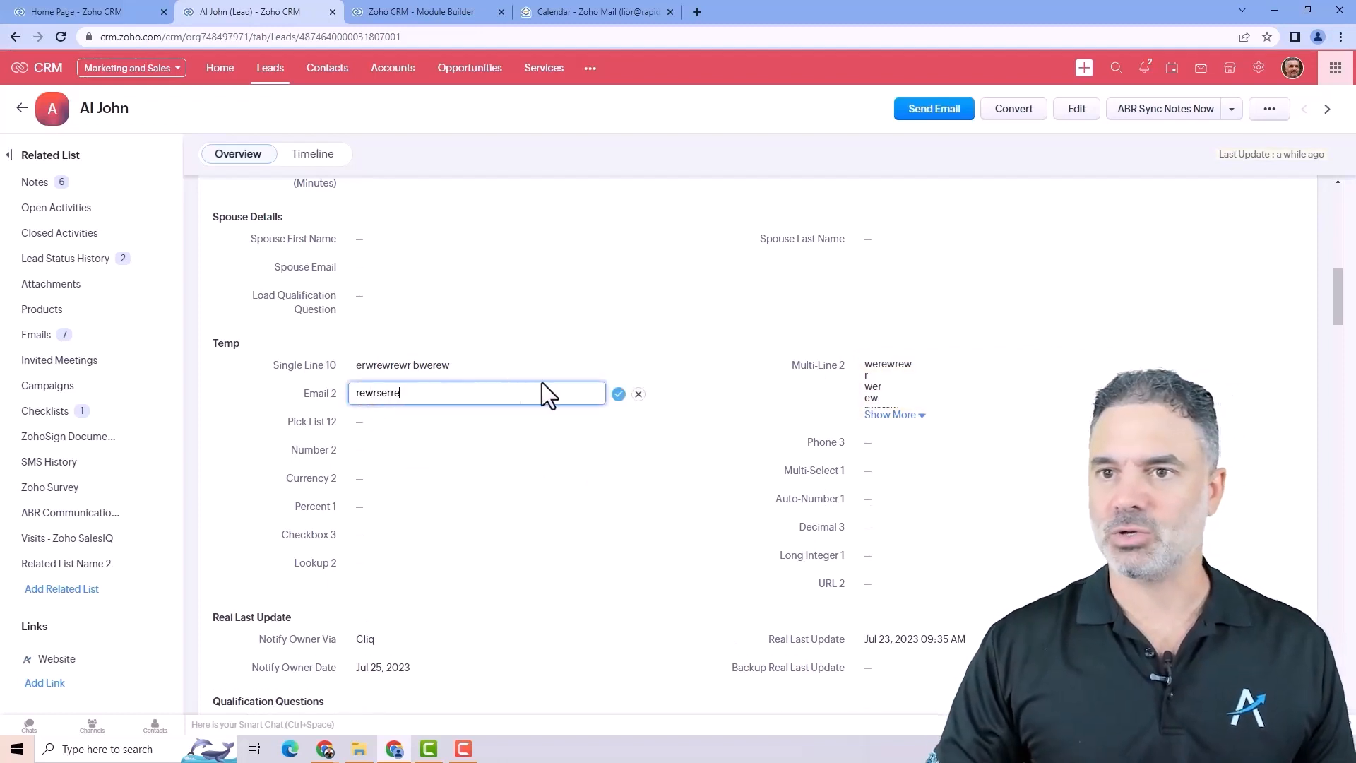
click(619, 394)
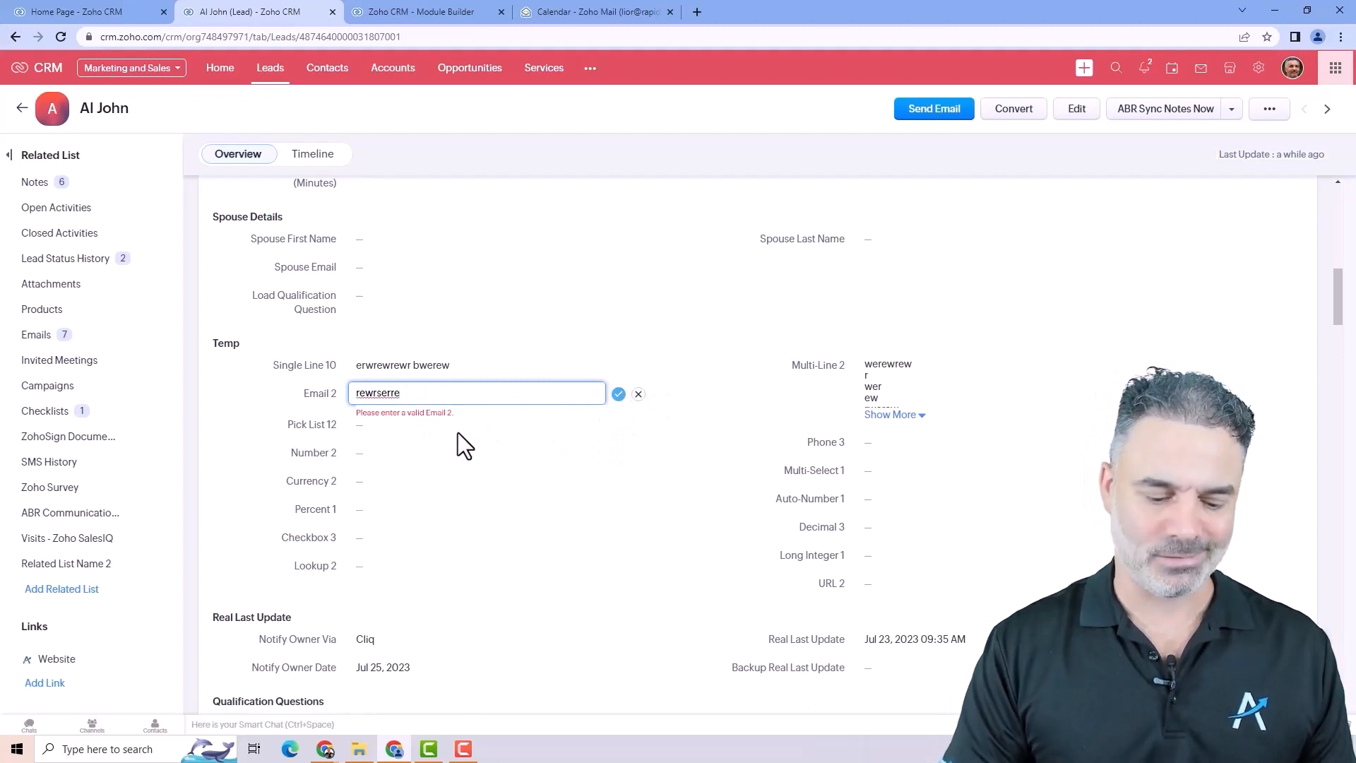
text(@sdf.dsfds)
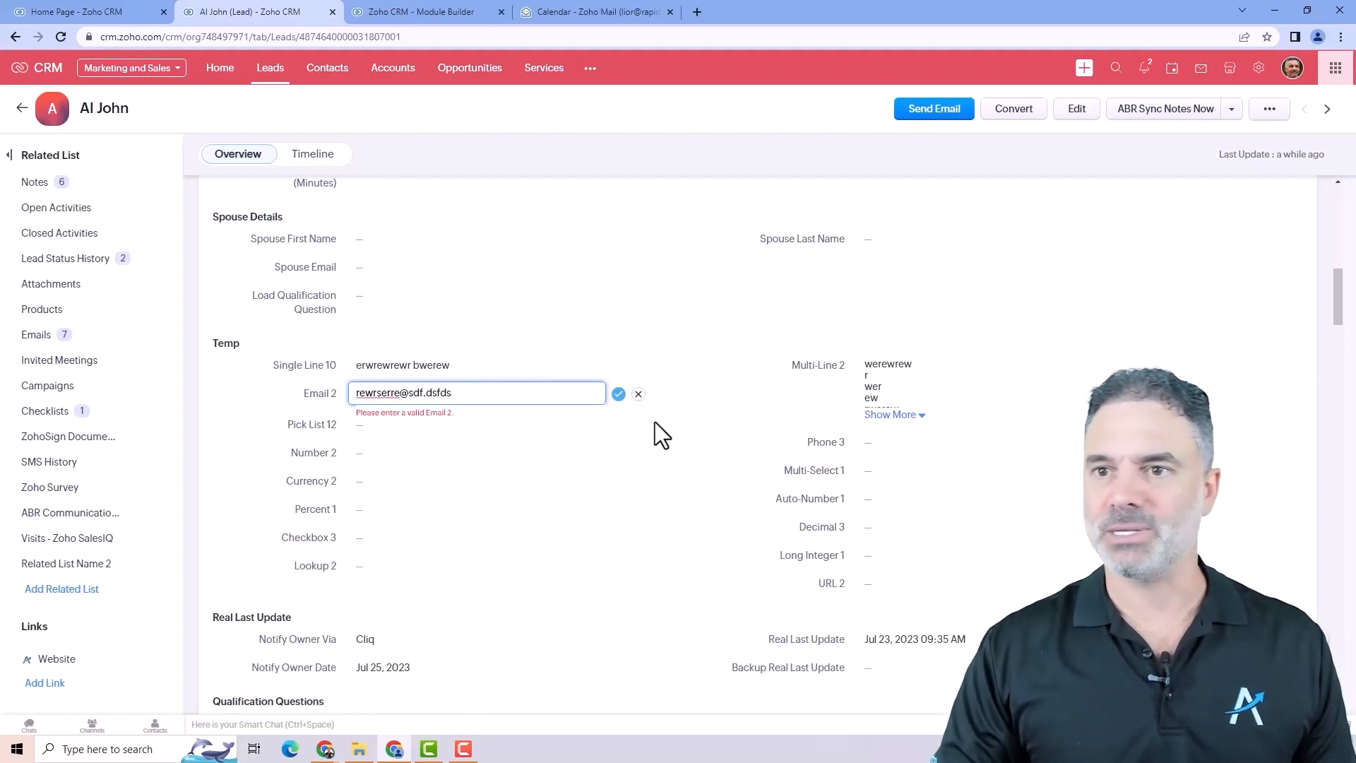
click(619, 394)
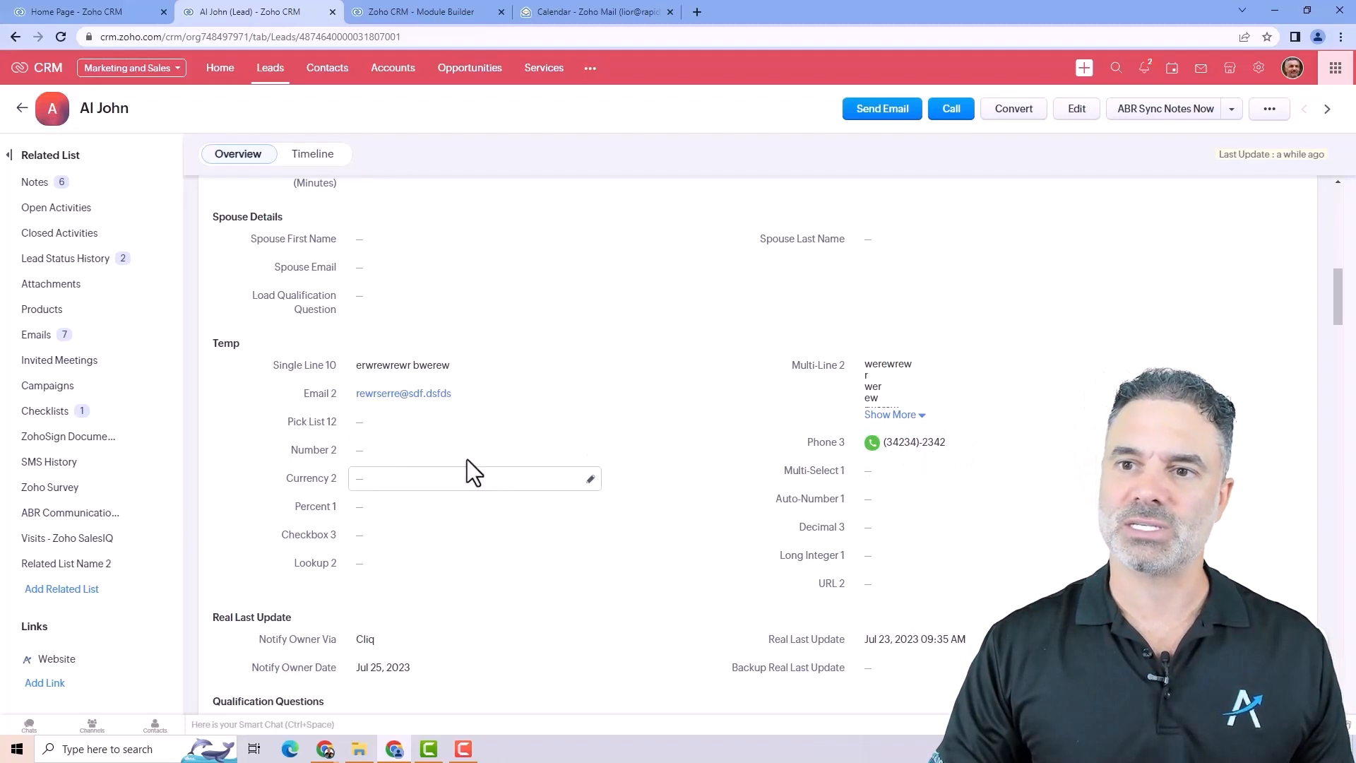
- Try Option 1 in Pick List 12, and save the field with Option 2 selected
click(391, 426)
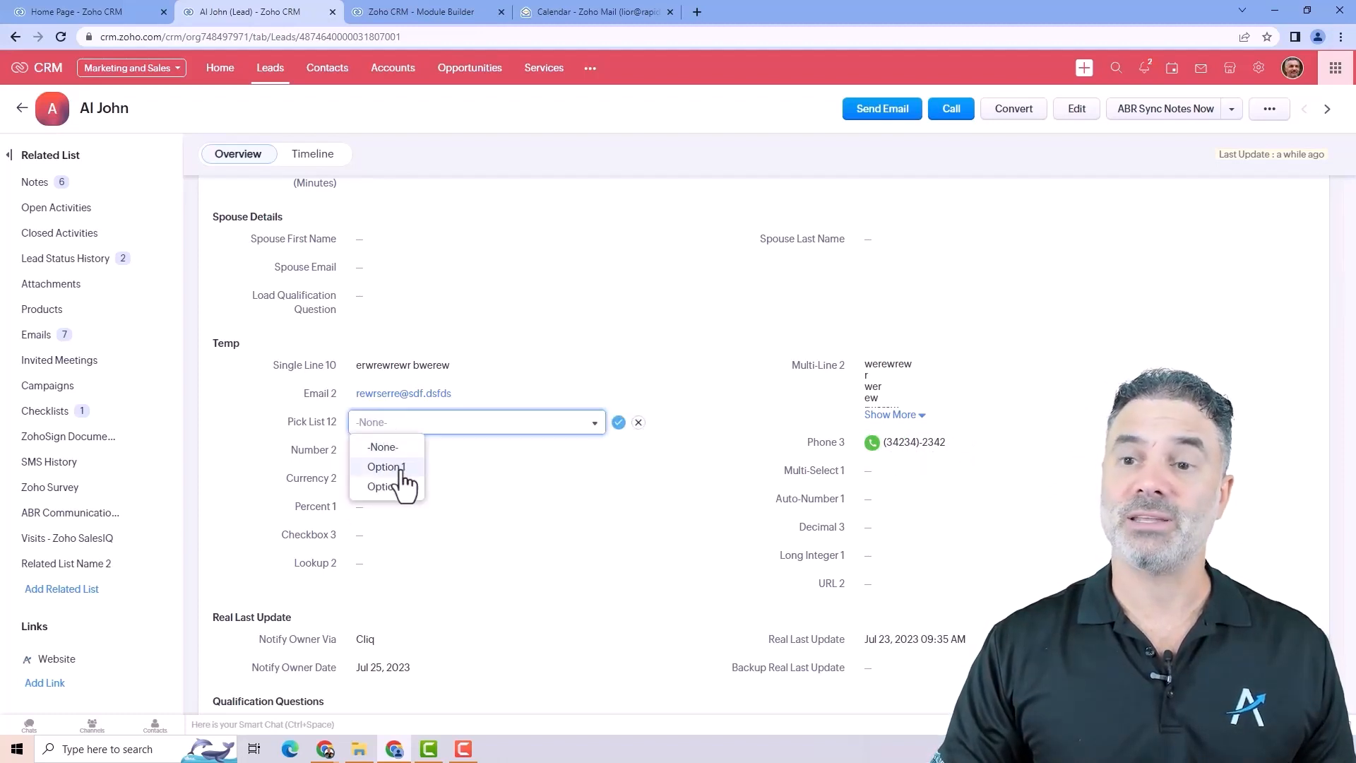
click(638, 422)
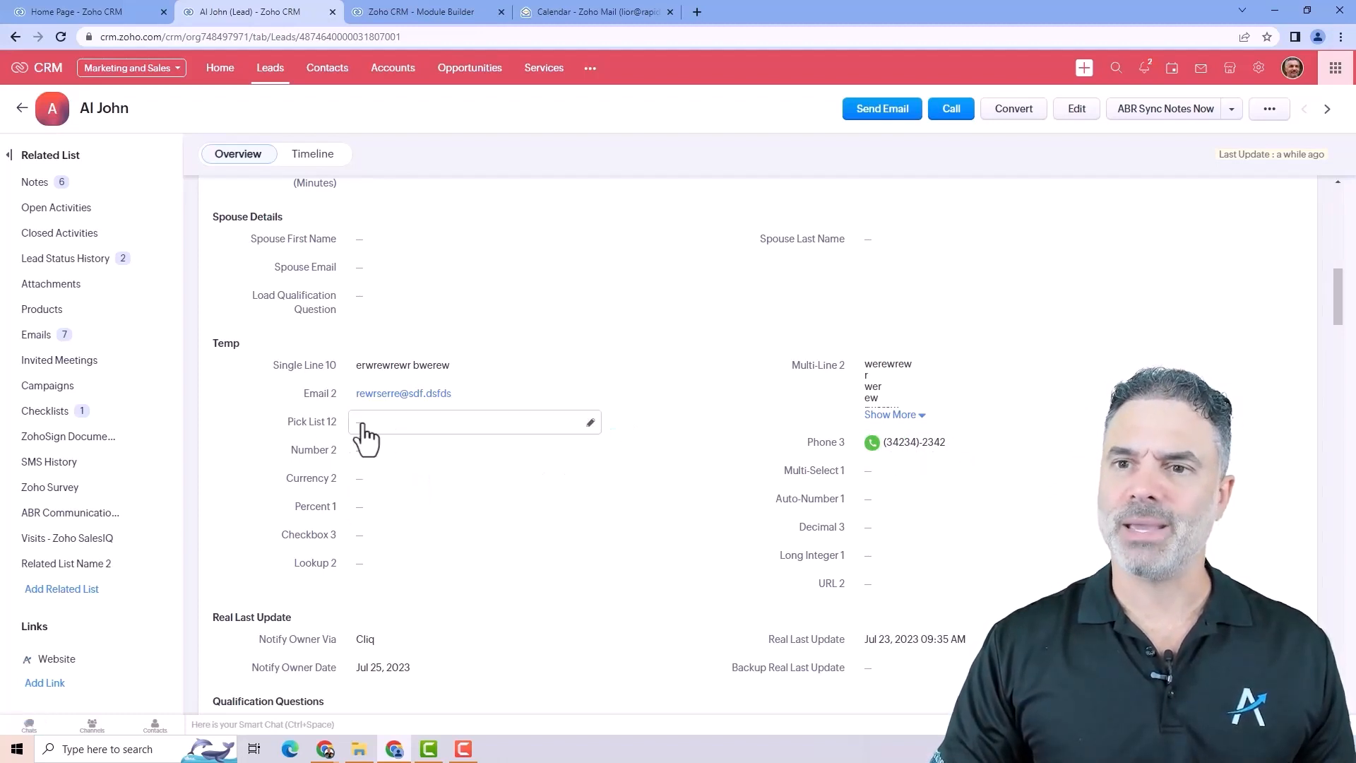
click(373, 428)
click(398, 468)
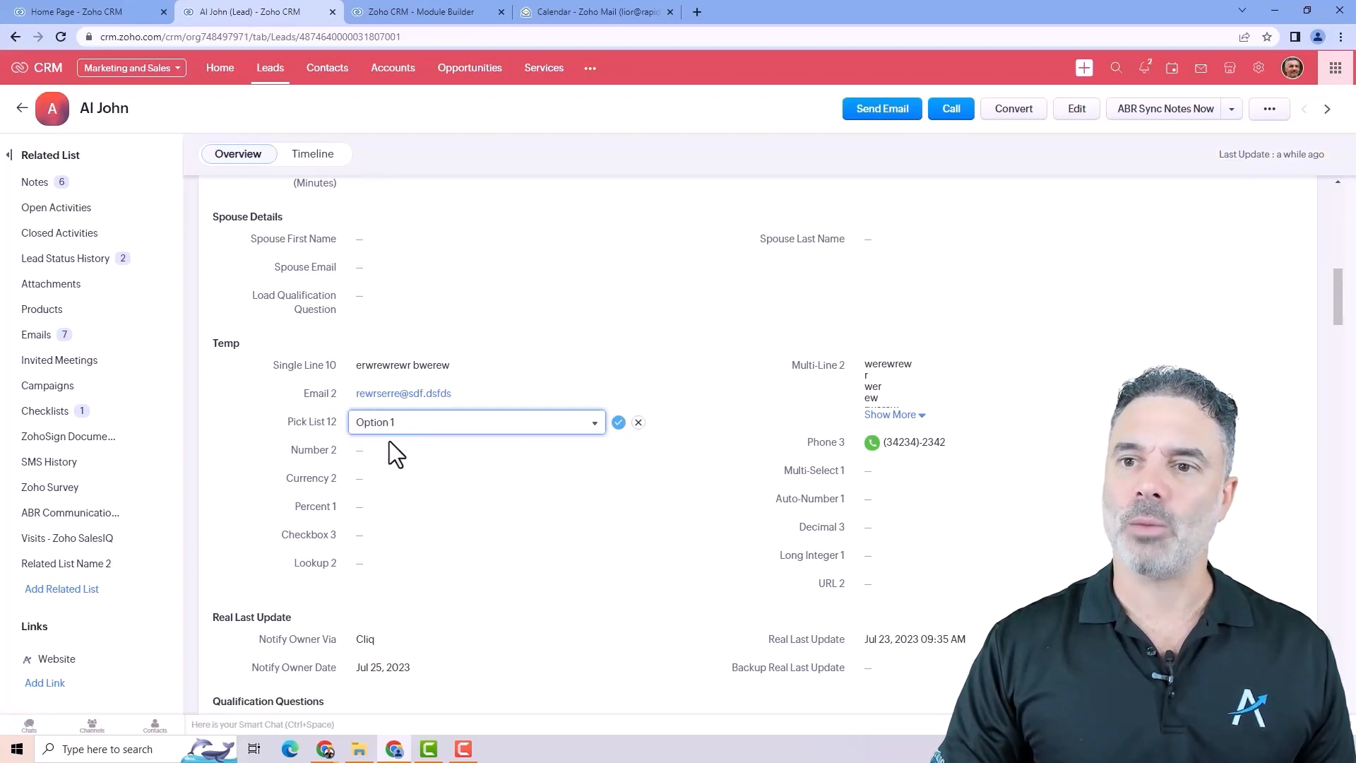
click(390, 428)
click(394, 487)
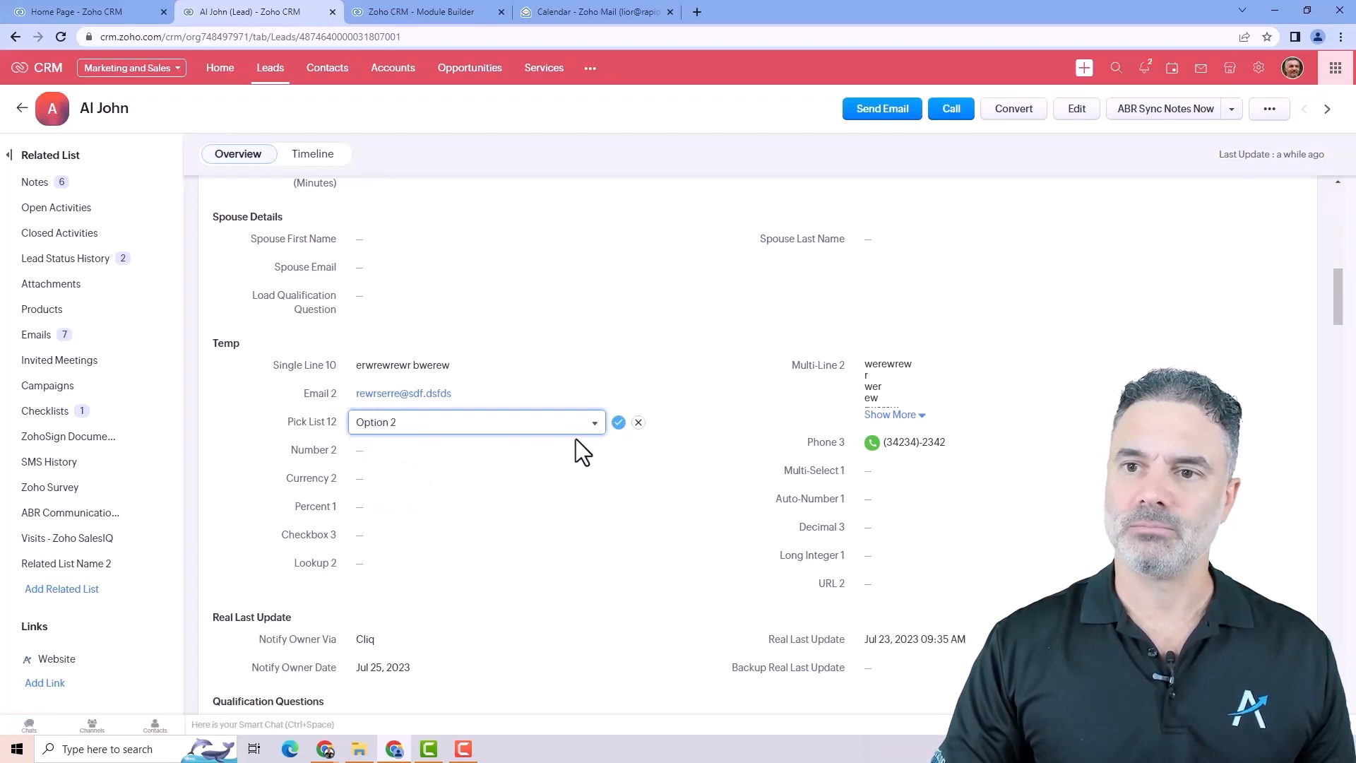
click(619, 423)
- Select both Option 1 and Option 2 in Multi-Select 1 and save the field
click(887, 480)
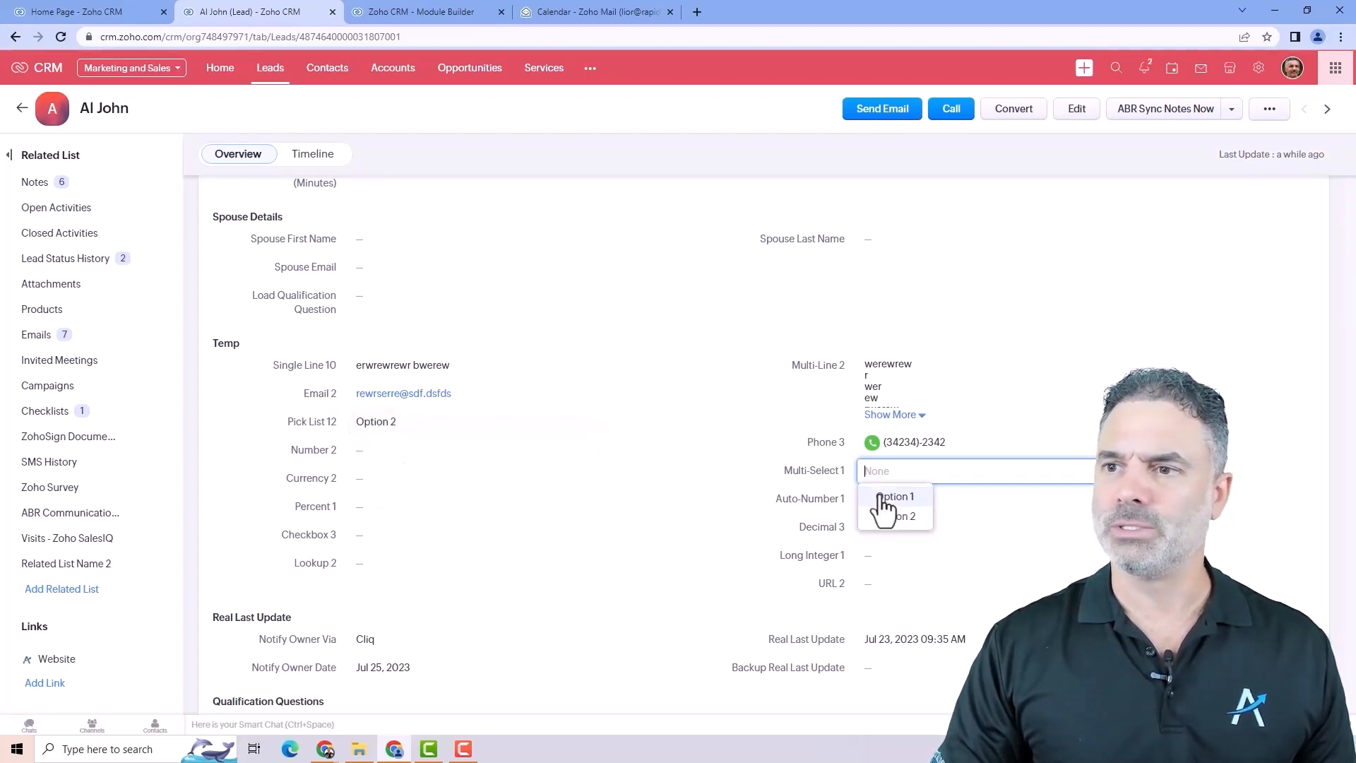
click(891, 499)
click(894, 500)
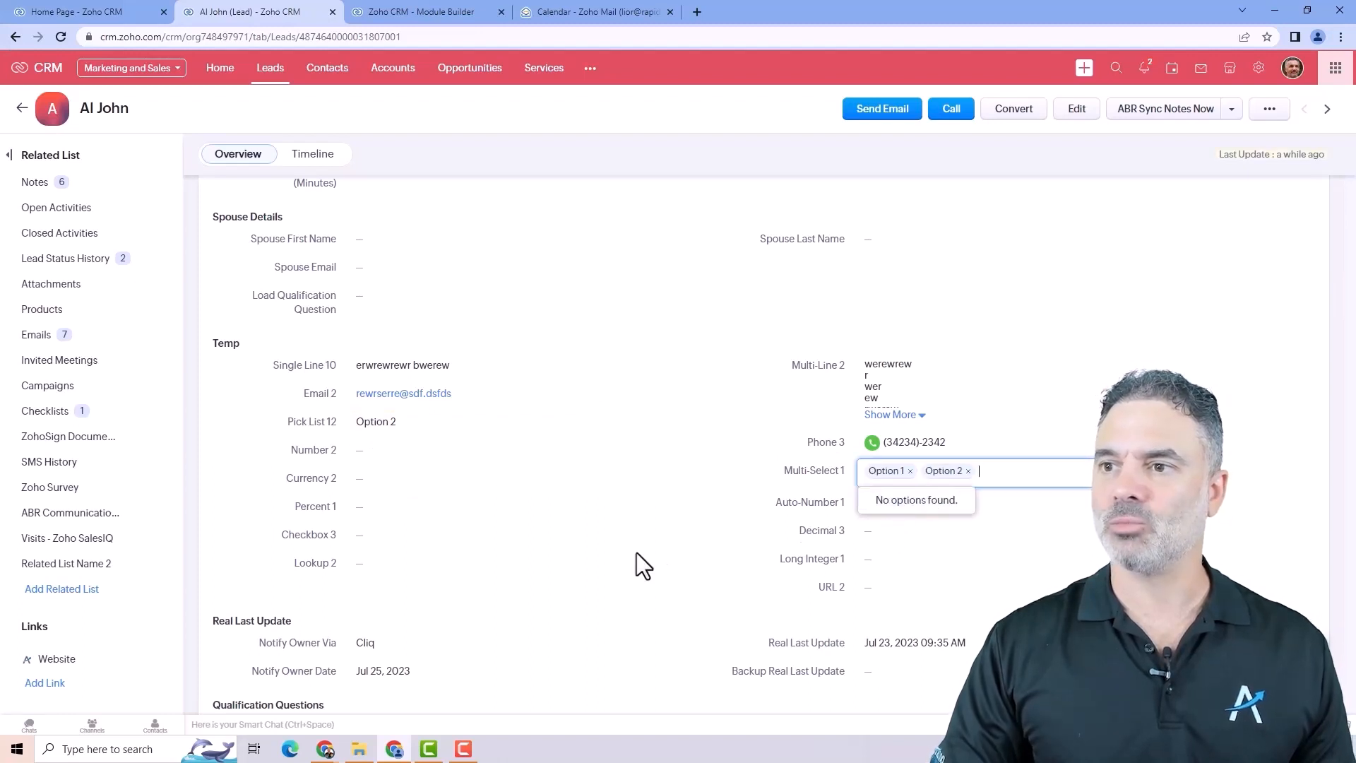
click(1127, 472)
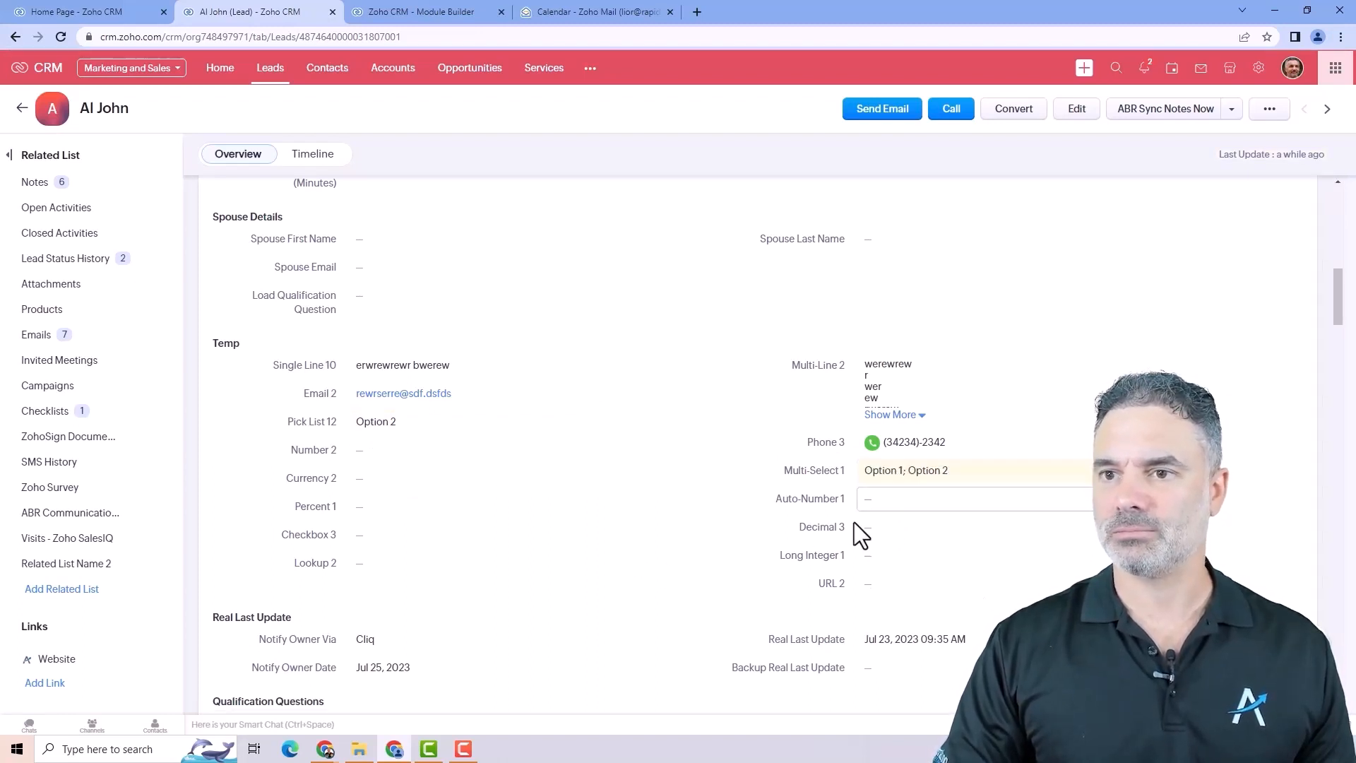
- Set Number 2 to 4543543 and Currency 2 to 43543534, saving each field
click(388, 481)
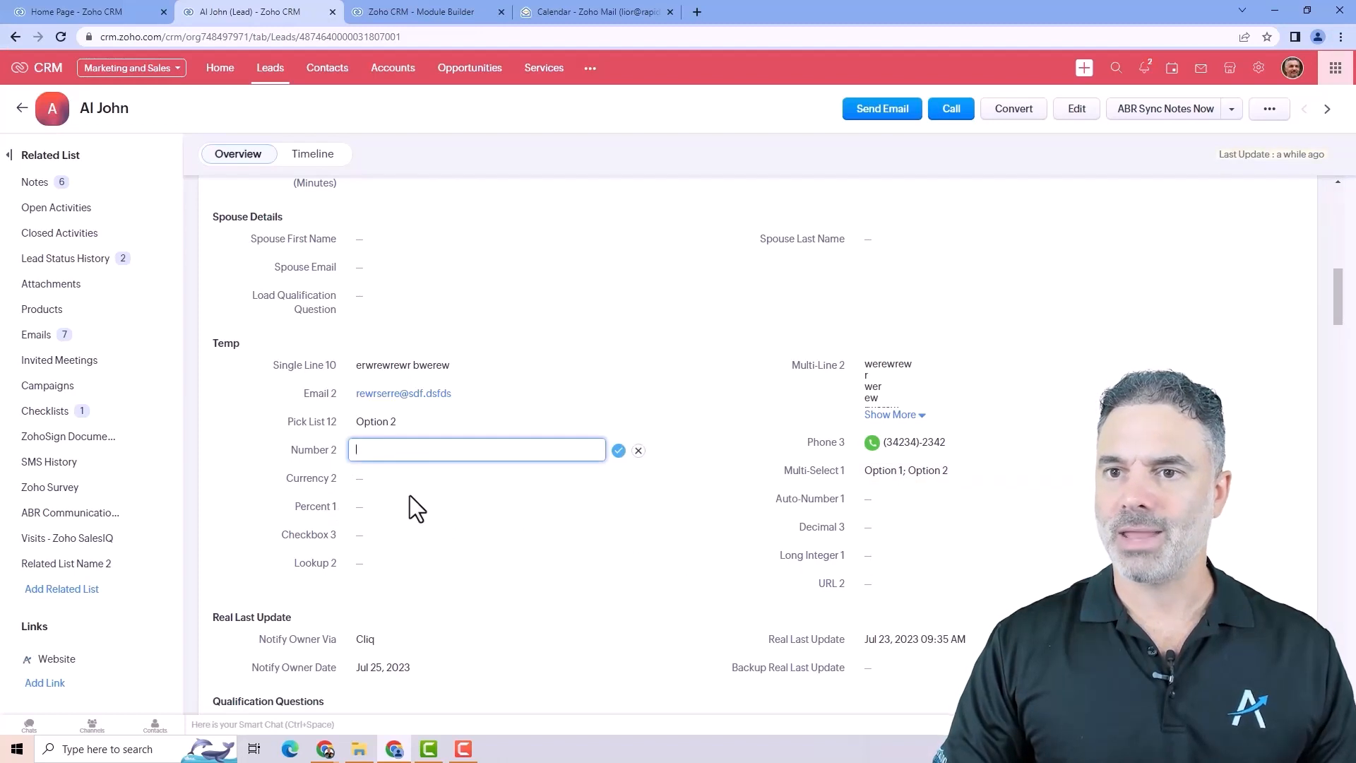
text(4543543)
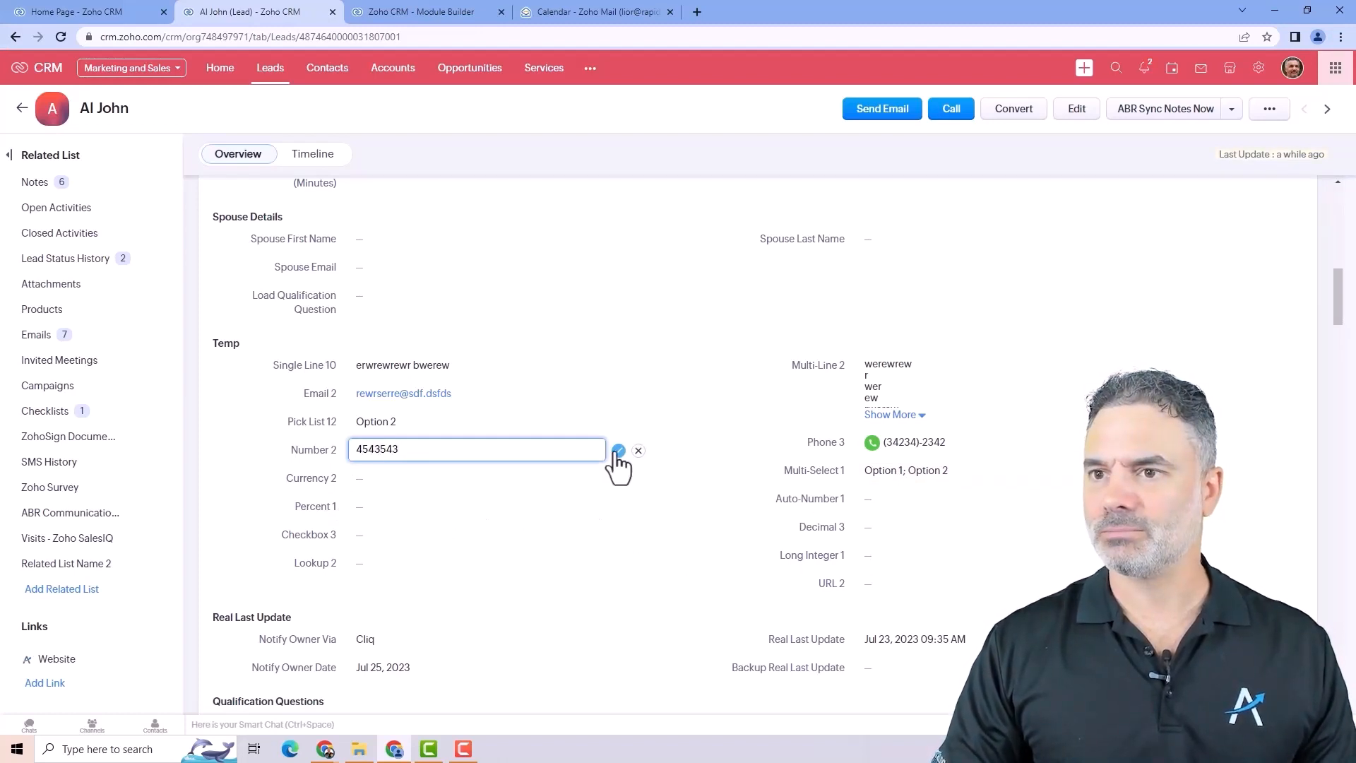
click(618, 452)
click(368, 483)
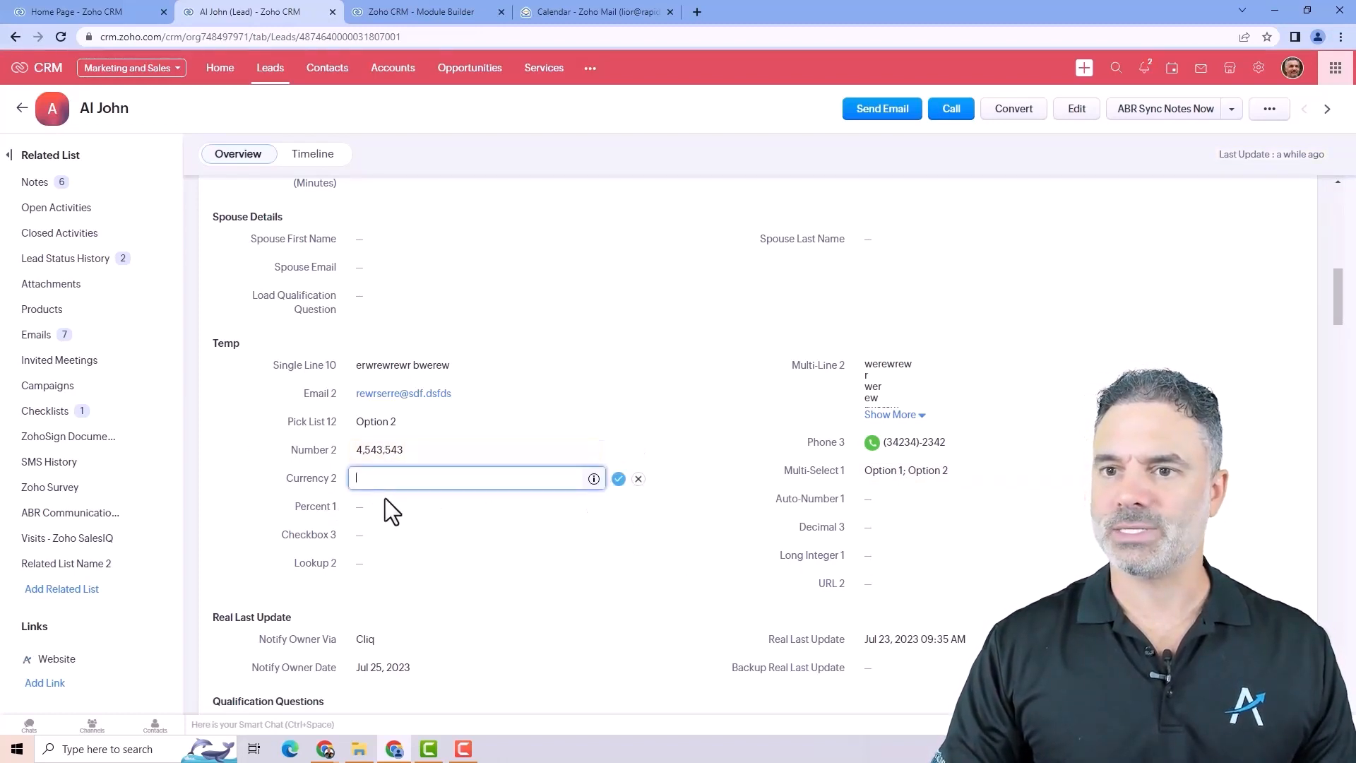
text(43543534)
click(618, 480)
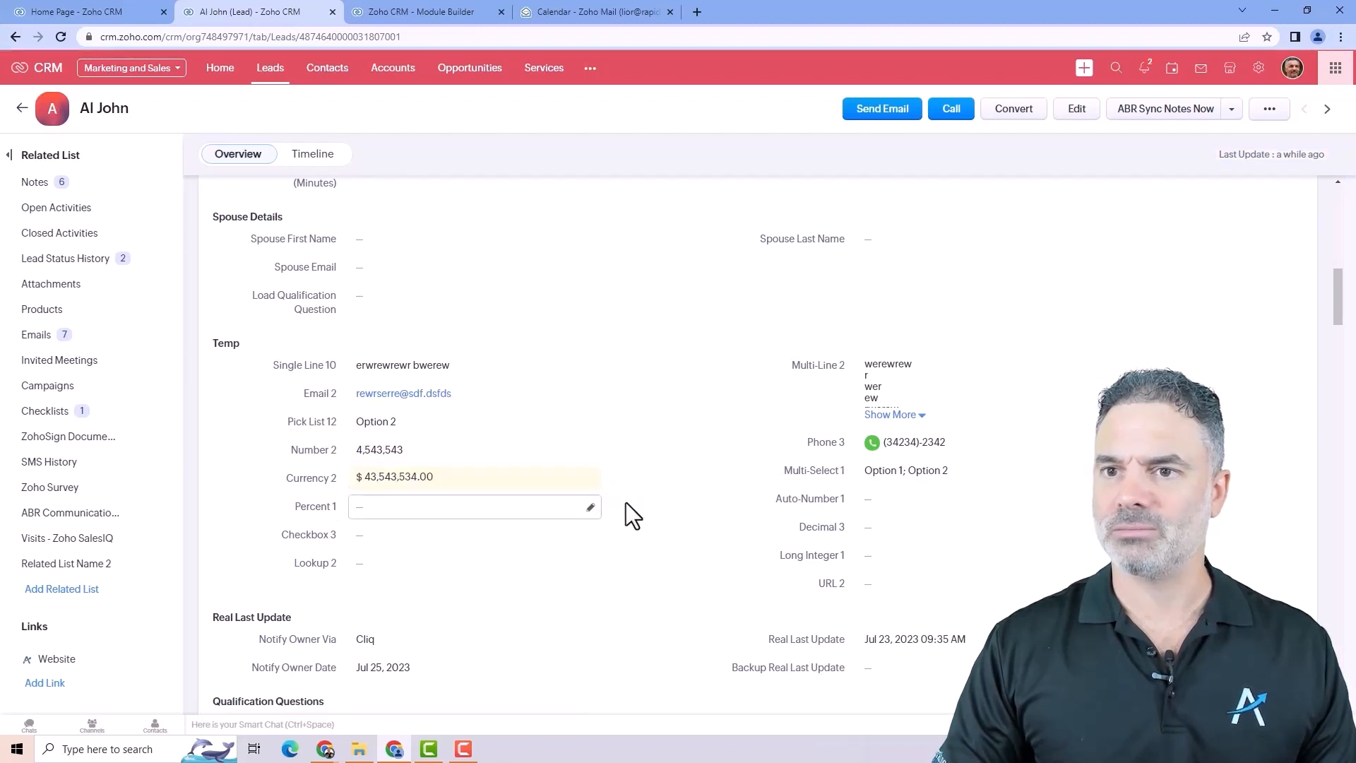
- Set Percent 1 to 55 and save it, and save Checkbox 3 unticked
click(398, 512)
text(55)
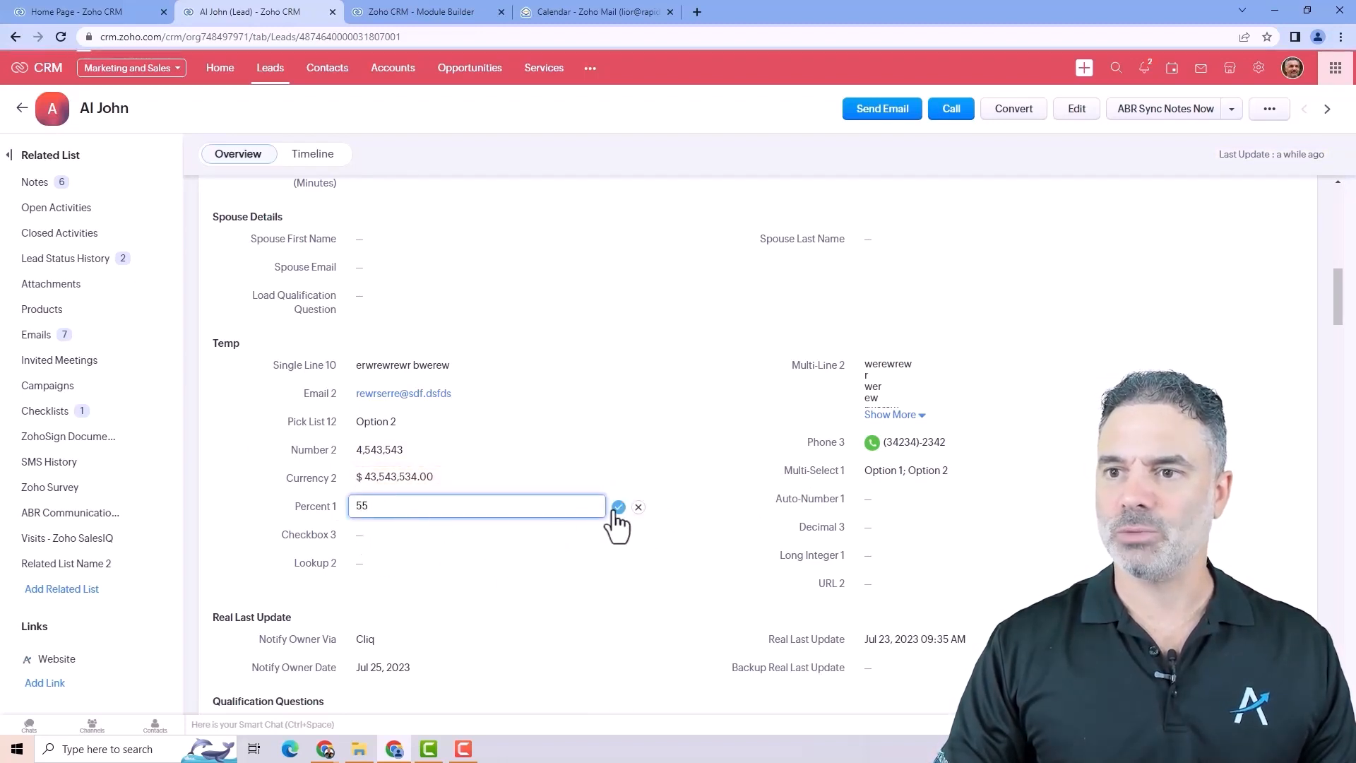
click(618, 507)
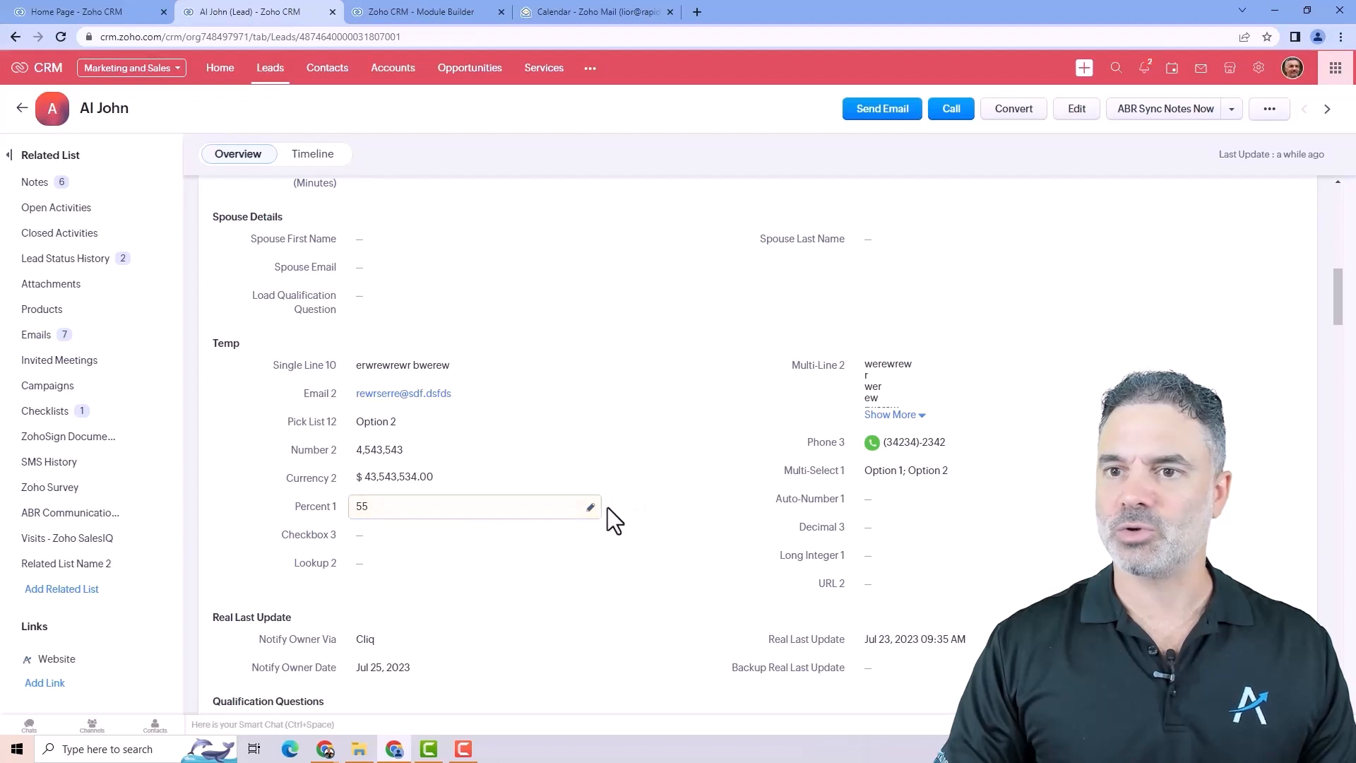
click(380, 542)
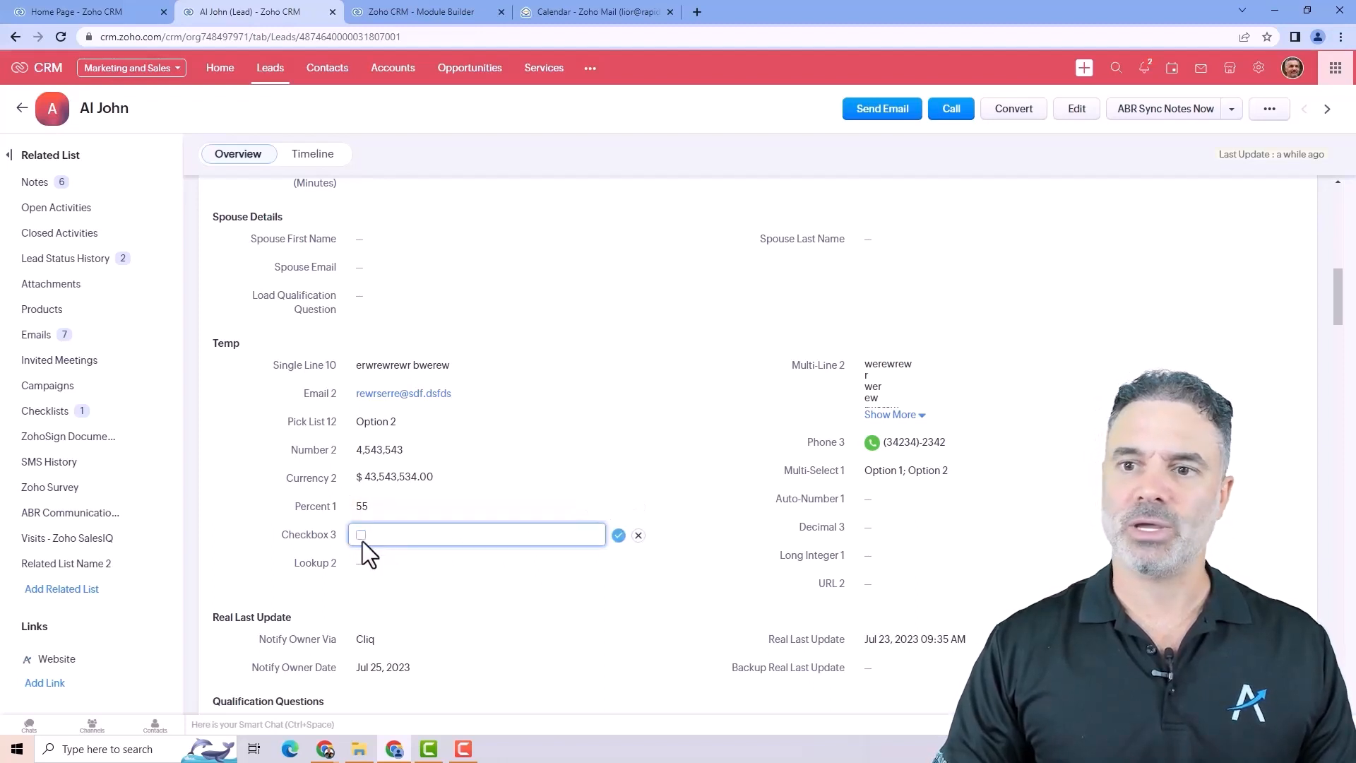
click(618, 535)
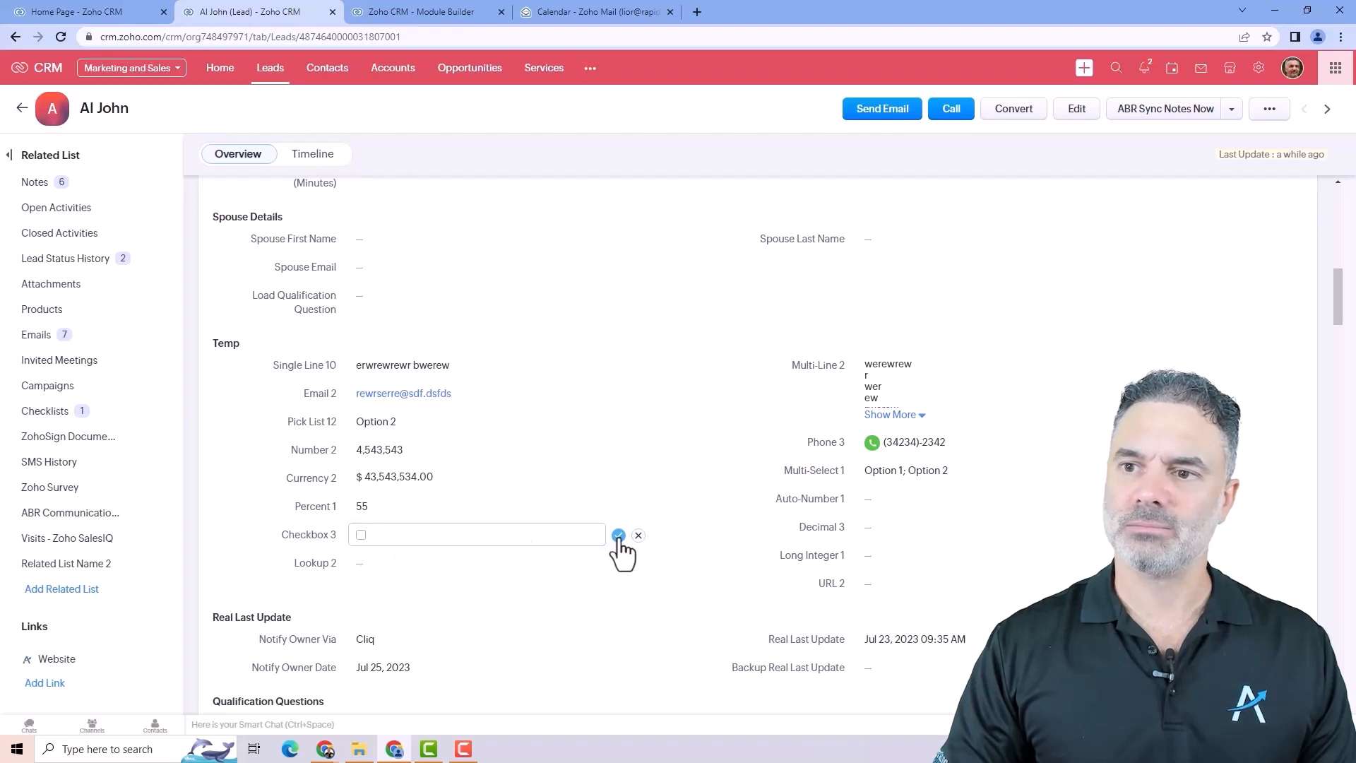
- Link Lookup 2 to this same lead's record and save the field
click(380, 569)
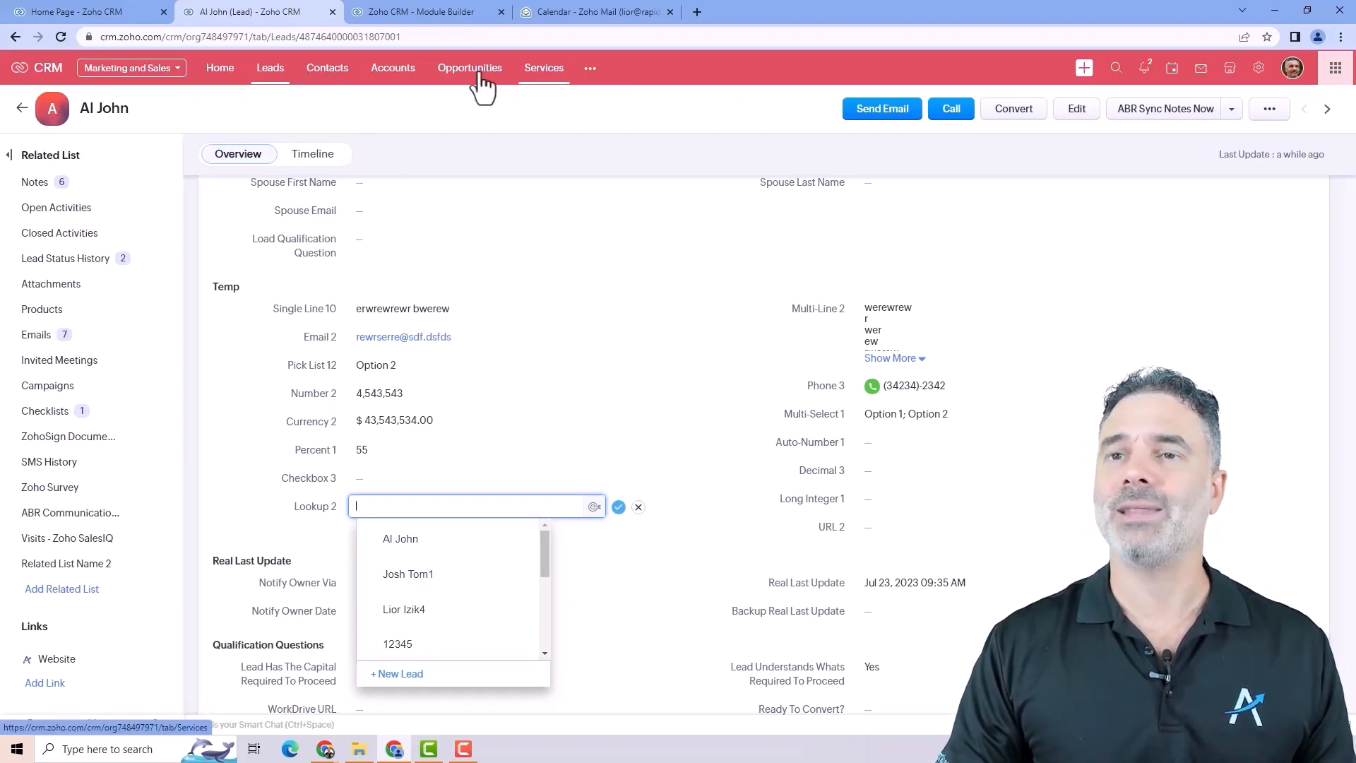
click(461, 547)
click(619, 507)
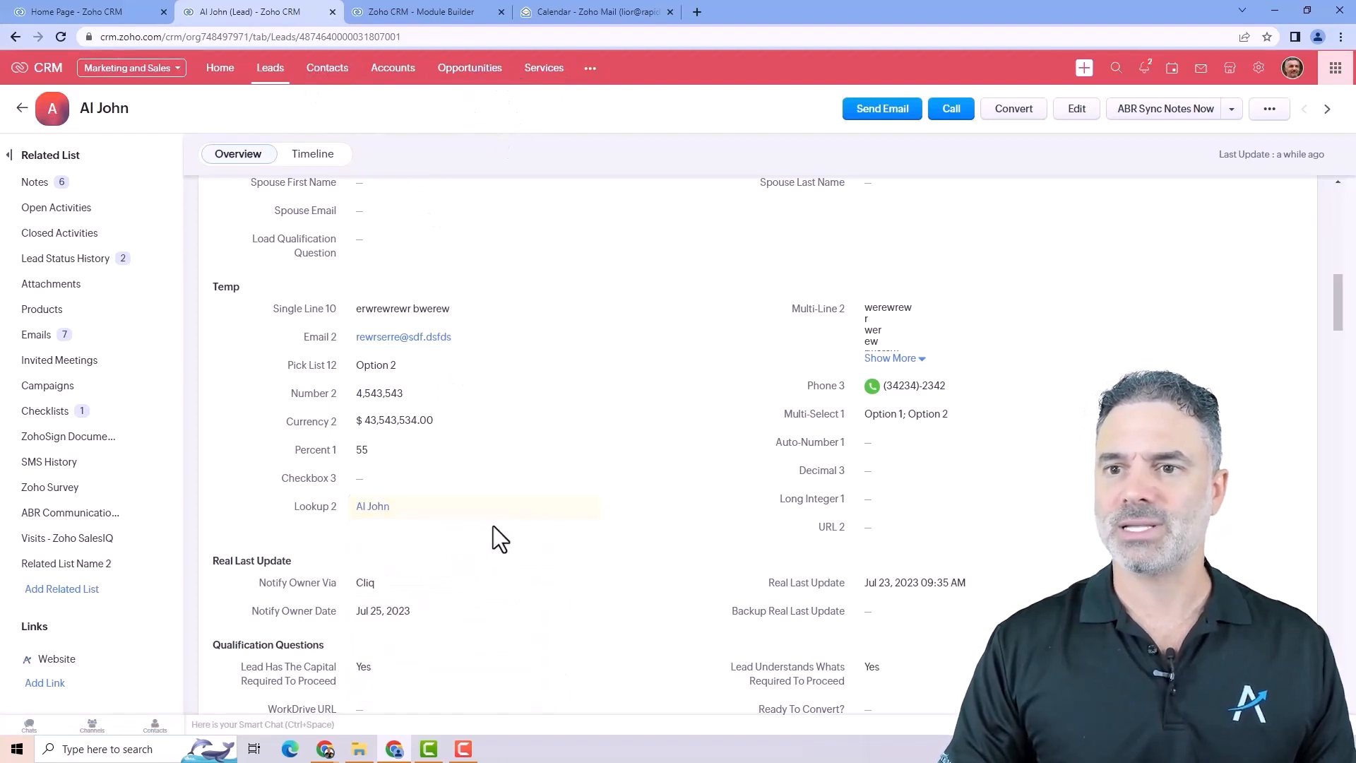
mouse_move(374, 509)
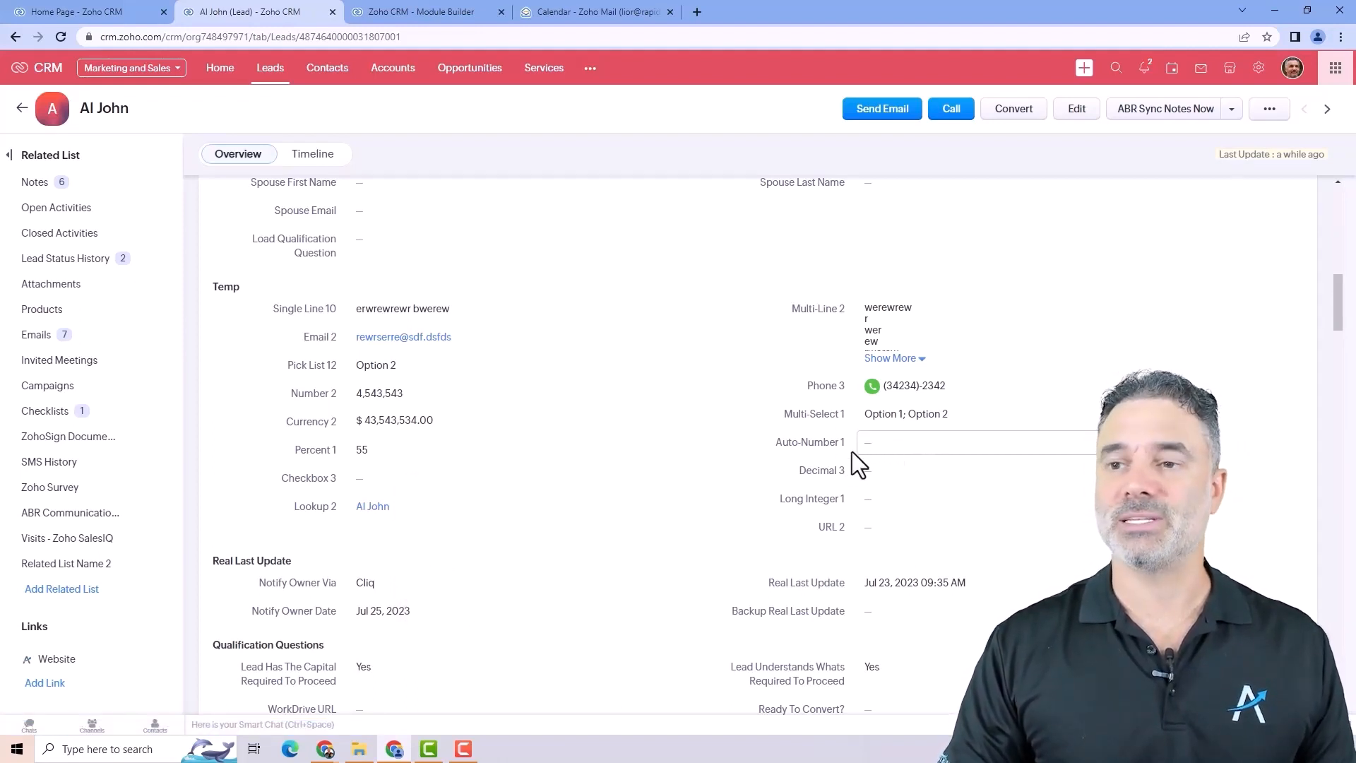
click(891, 480)
text(tr)
drag(893, 480, 773, 483)
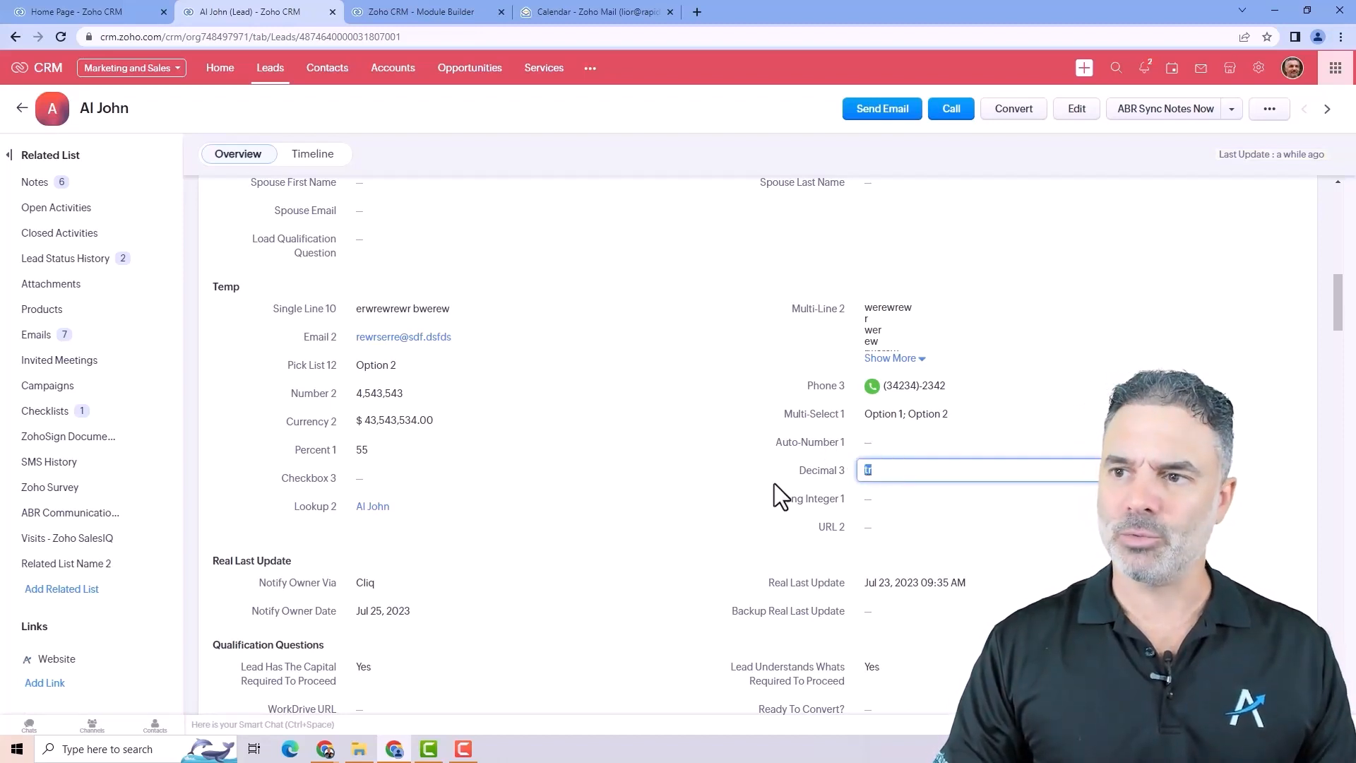
key(BackSpace)
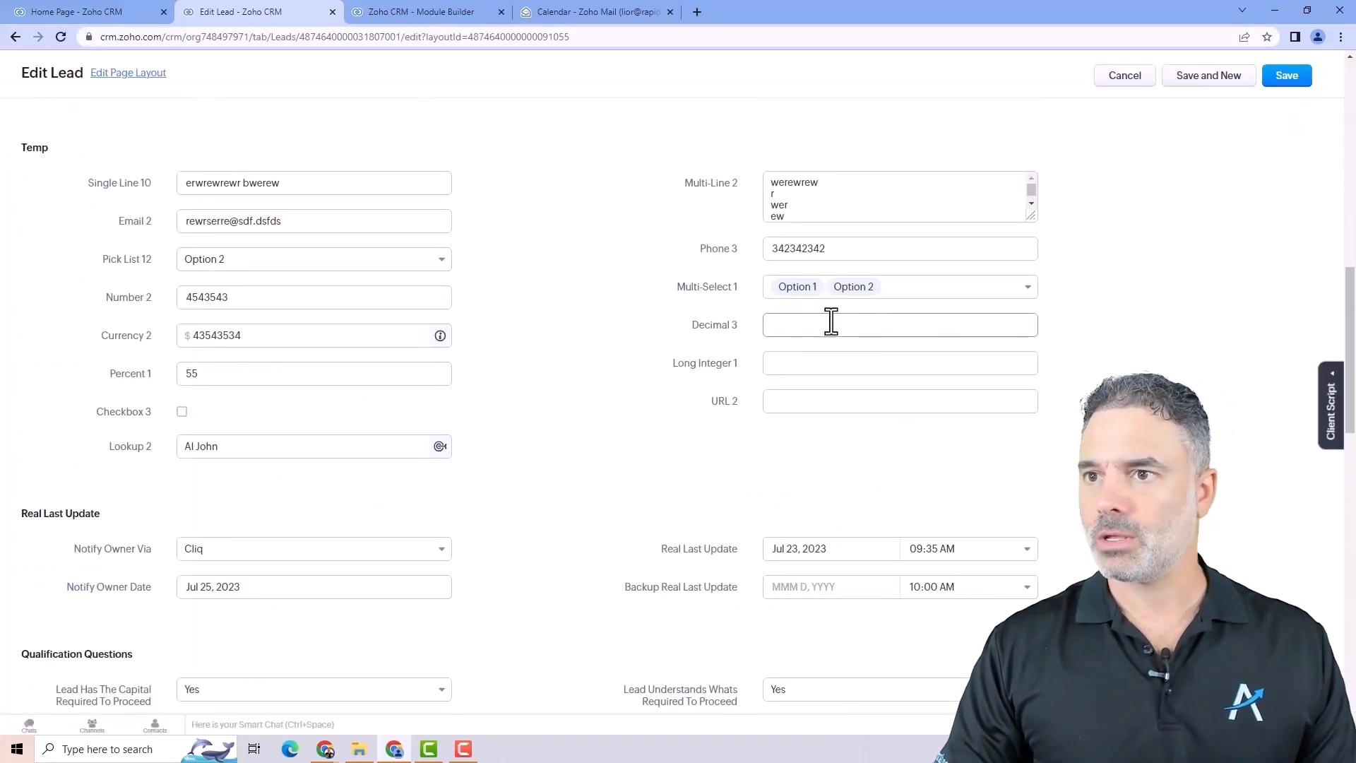
click(827, 326)
text(45654654)
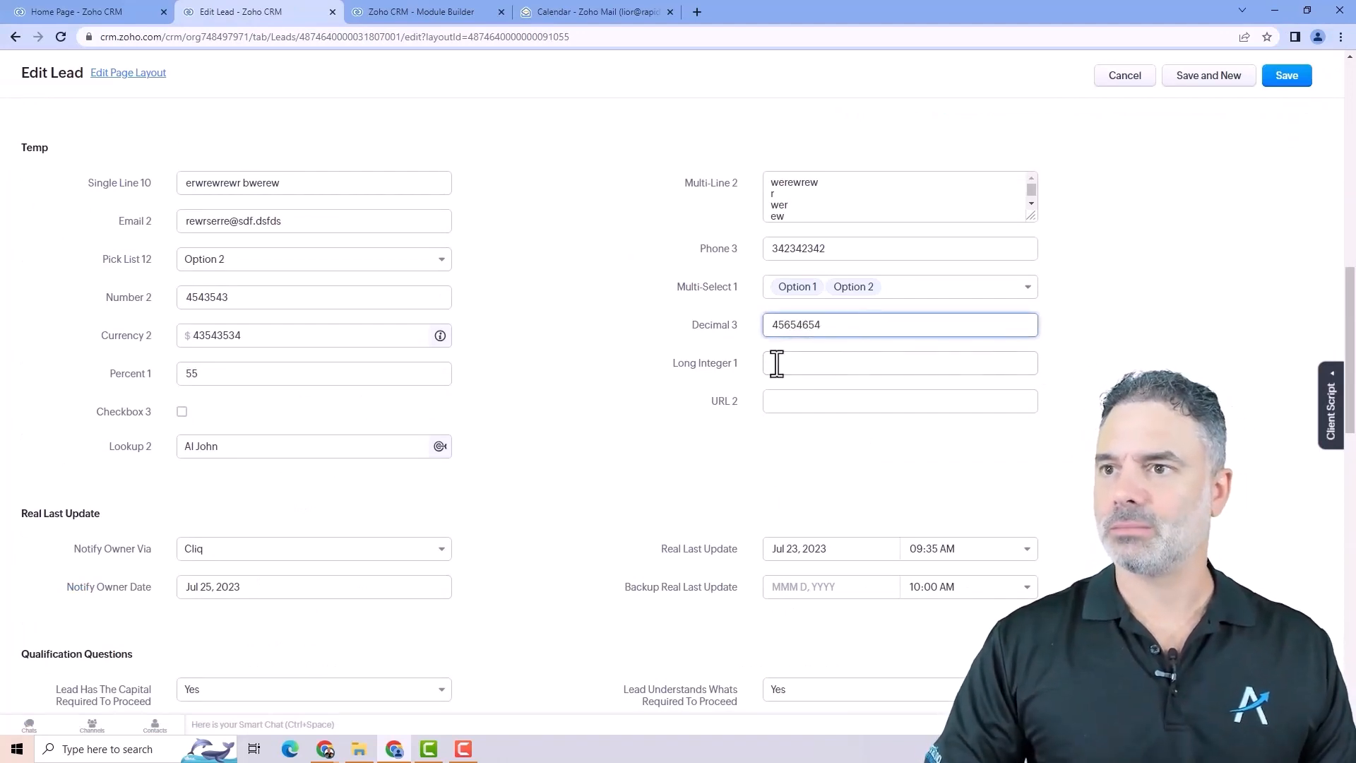
text(.666)
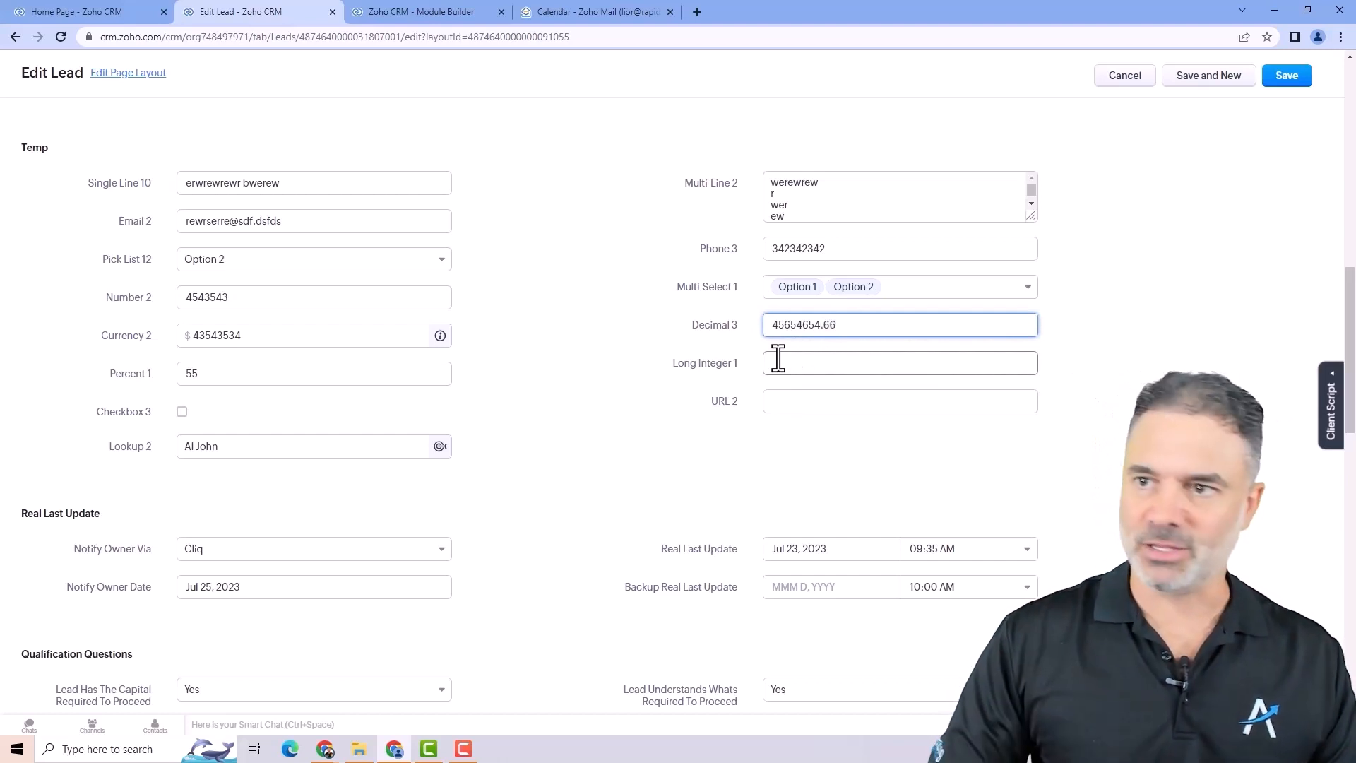
click(1239, 295)
click(808, 359)
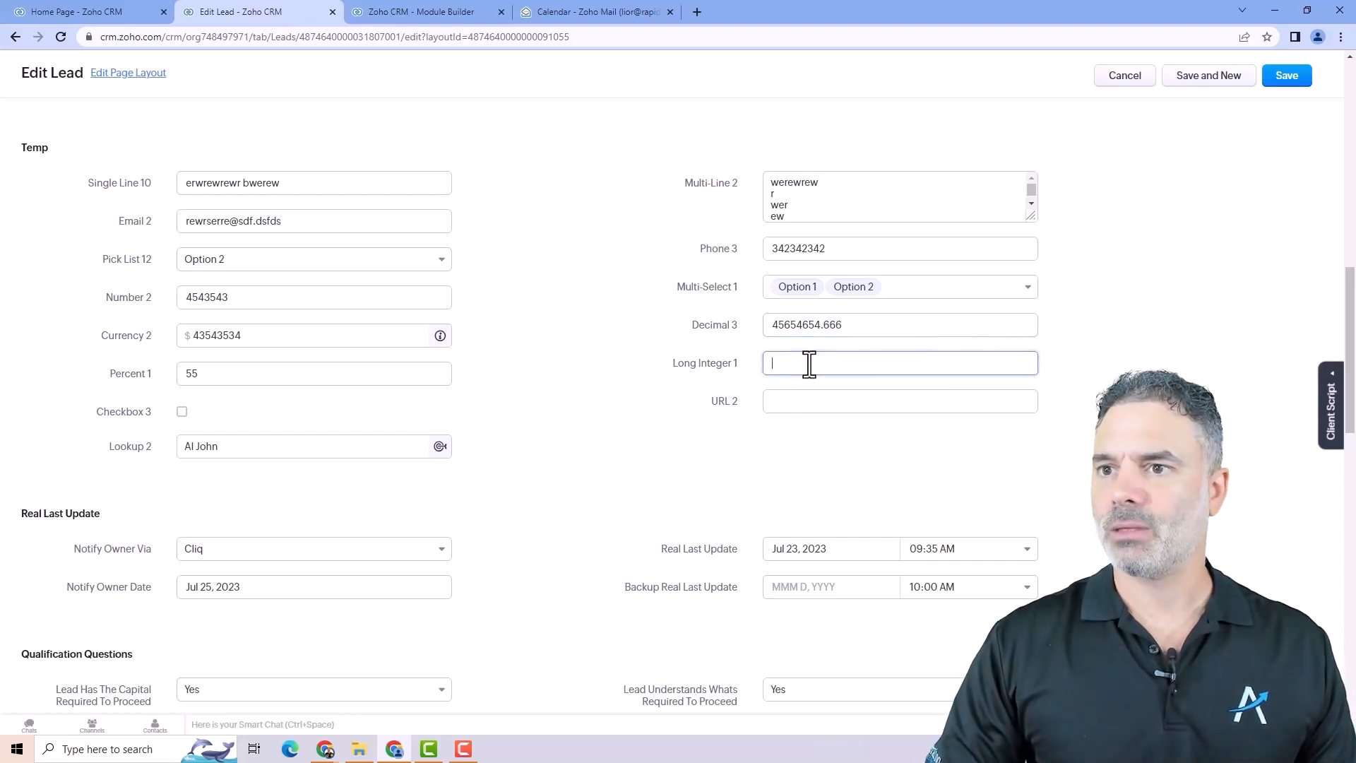
text(345435435345)
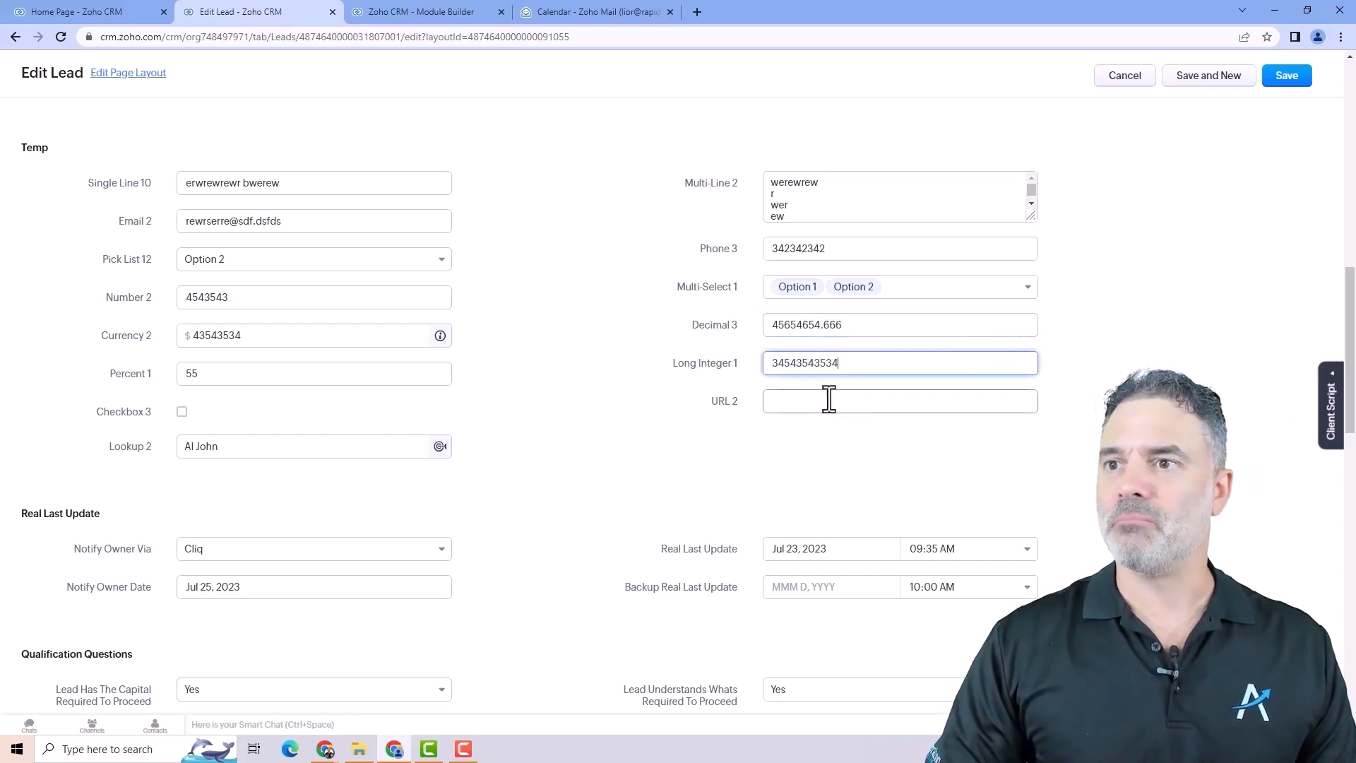
- Copy the current page's web address into URL 2 and try to save the lead
click(795, 404)
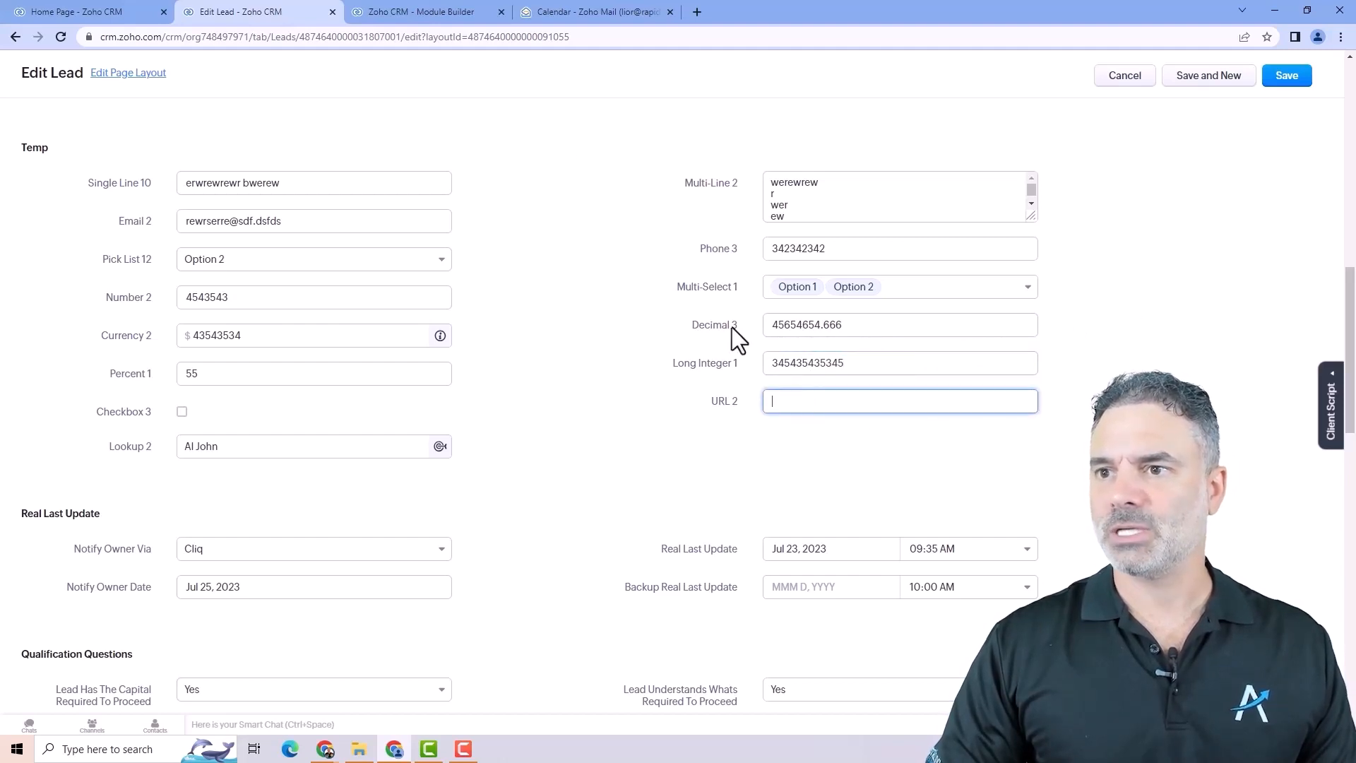
drag(226, 36, 28, 25)
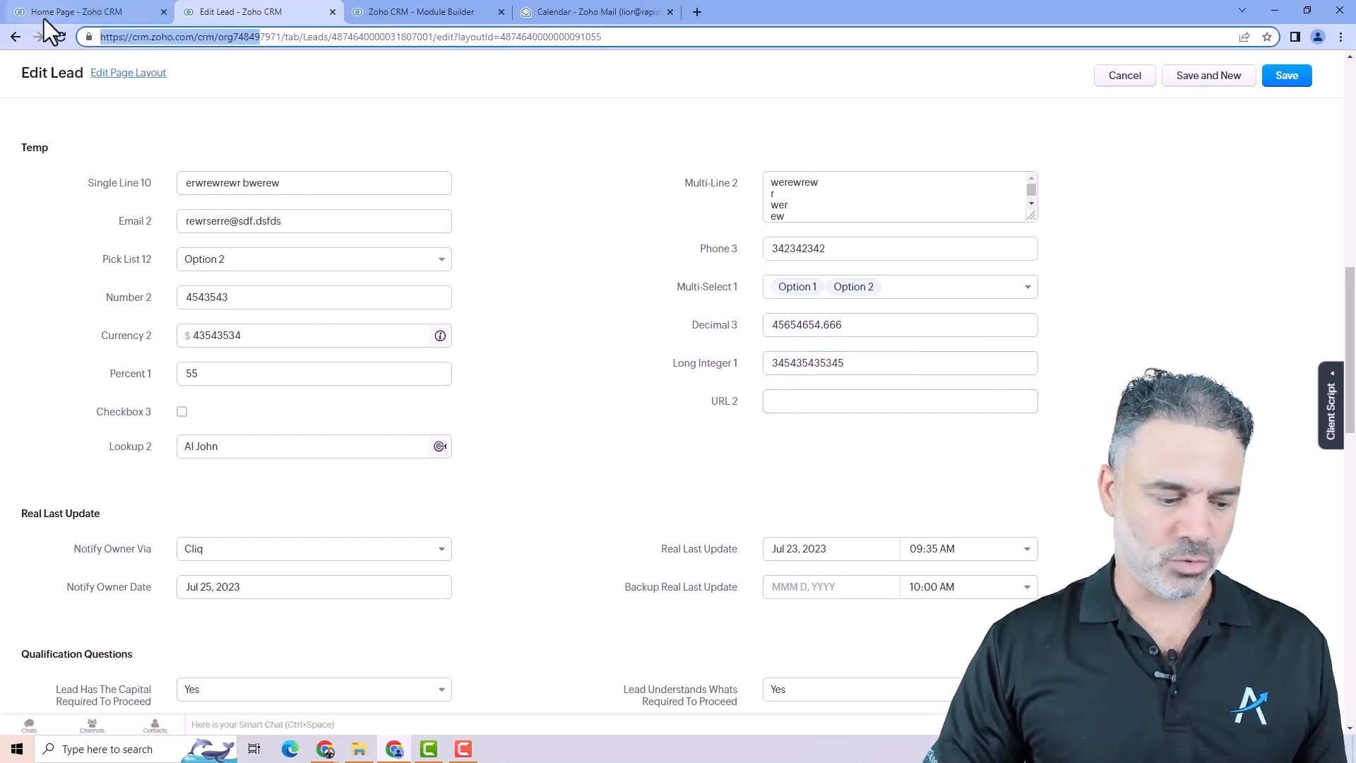
key(ctrl+a)
key(ctrl+c)
click(845, 402)
key(ctrl+v)
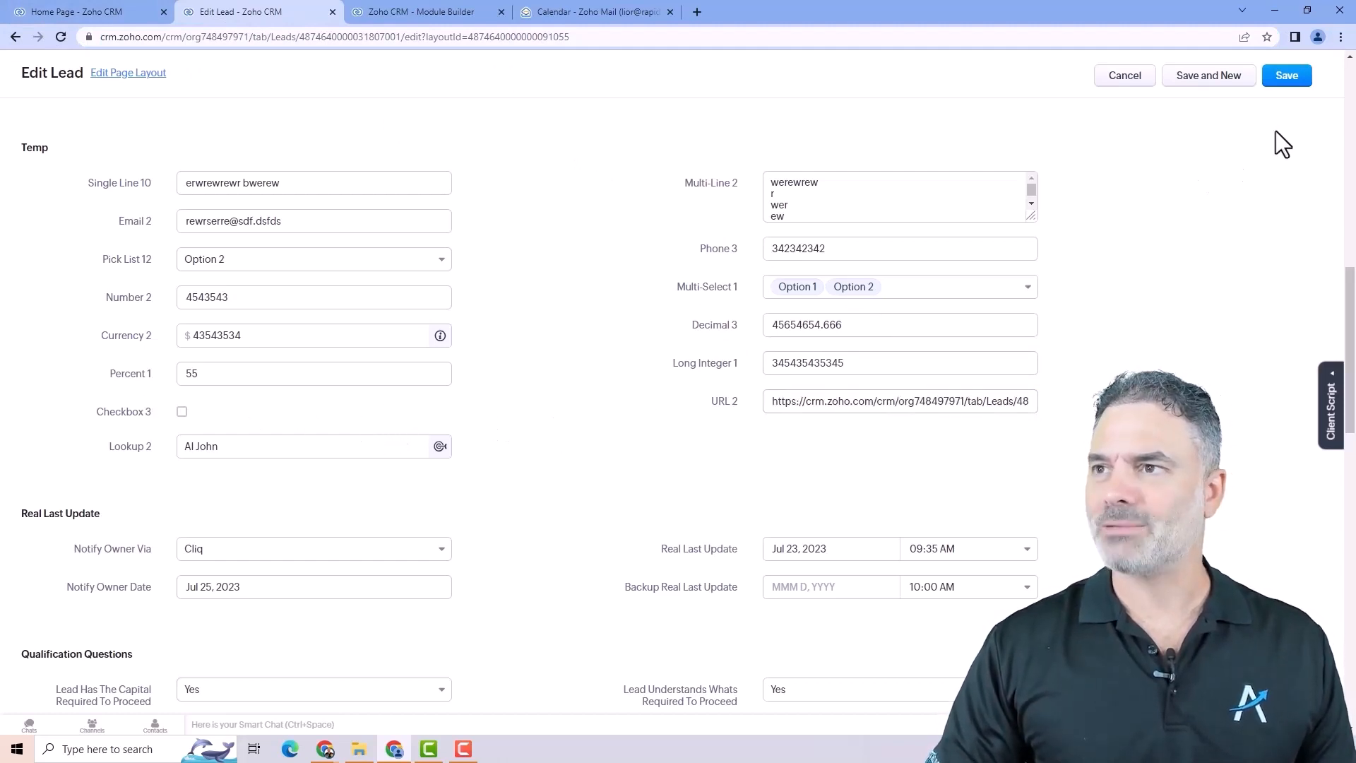
click(1287, 76)
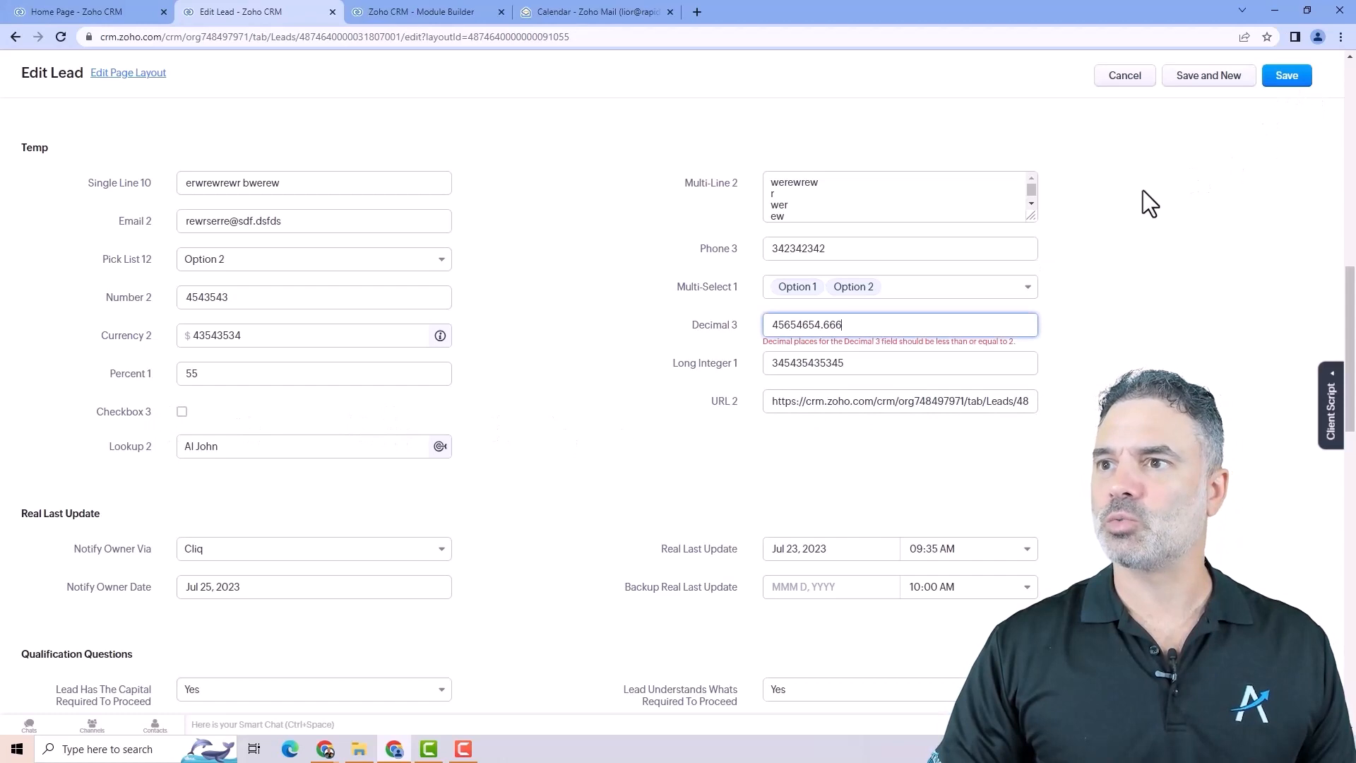
- Shorten Decimal 3 to 45654654.66 and save the lead
drag(1004, 344, 825, 333)
click(862, 326)
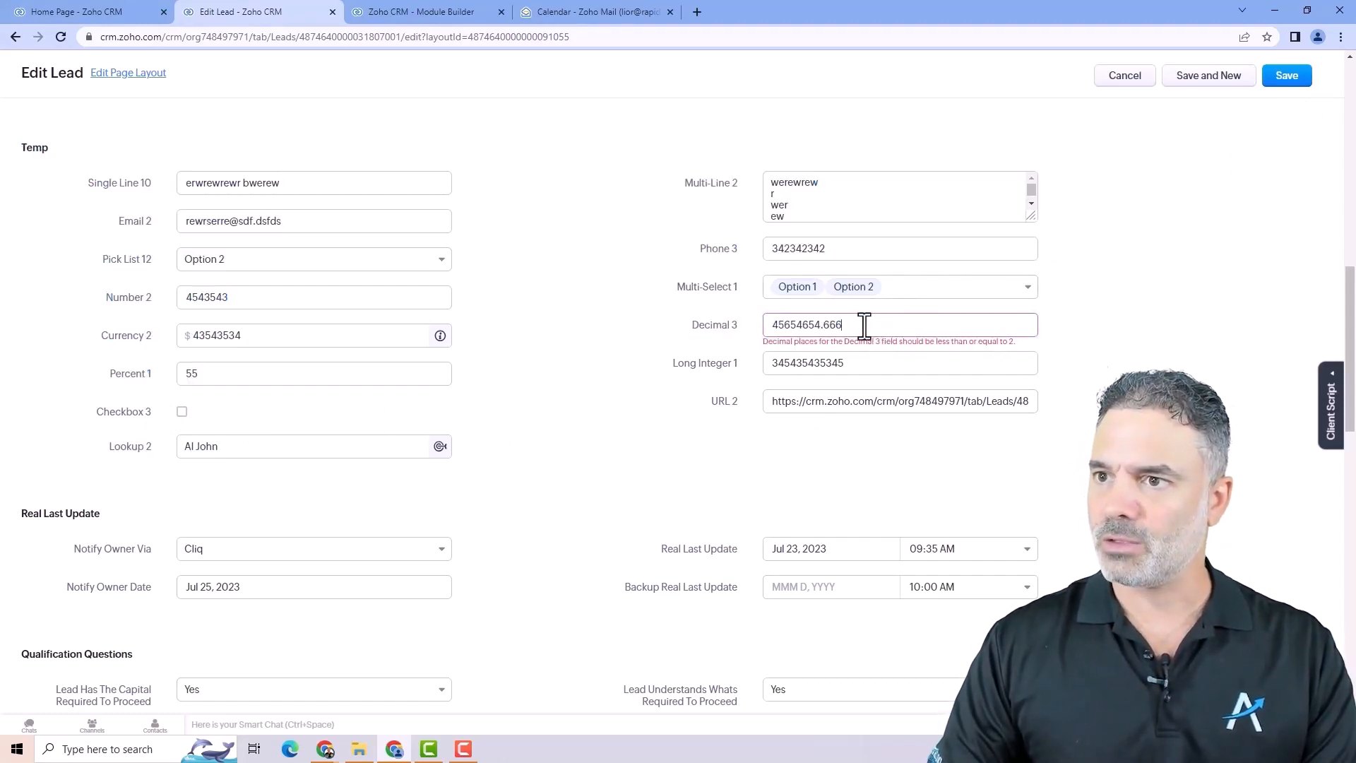
key(BackSpace)
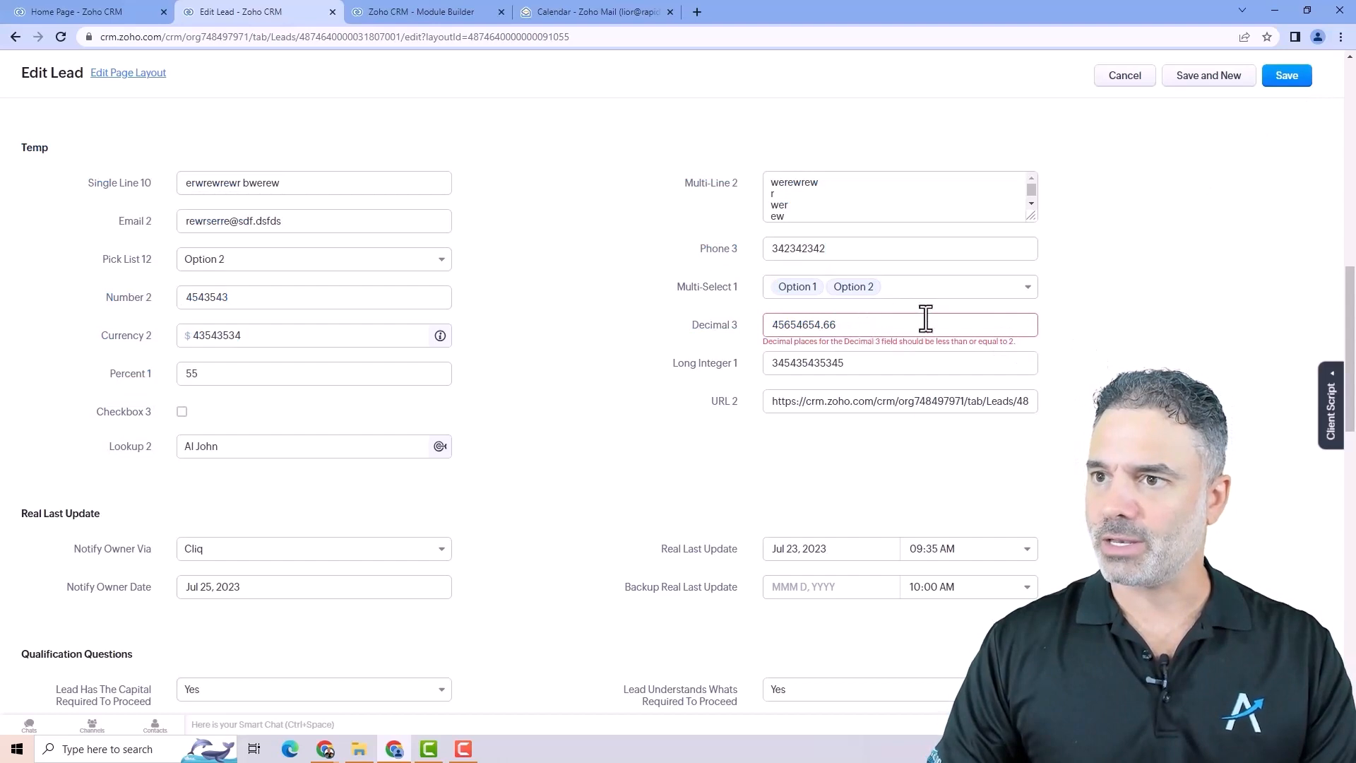
click(1295, 78)
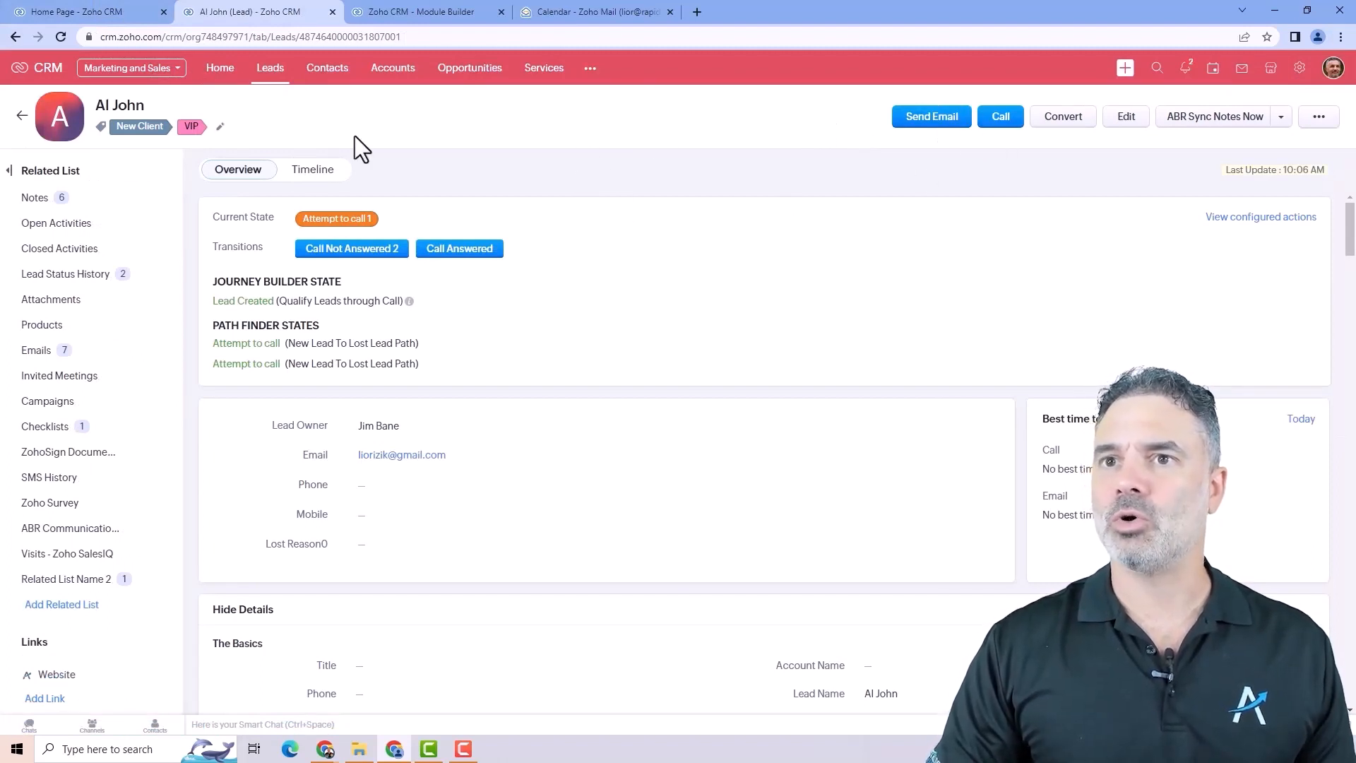
- Open the Leads Standard page layout from the lead's edit form, and leave the layout editor without changes
click(1125, 117)
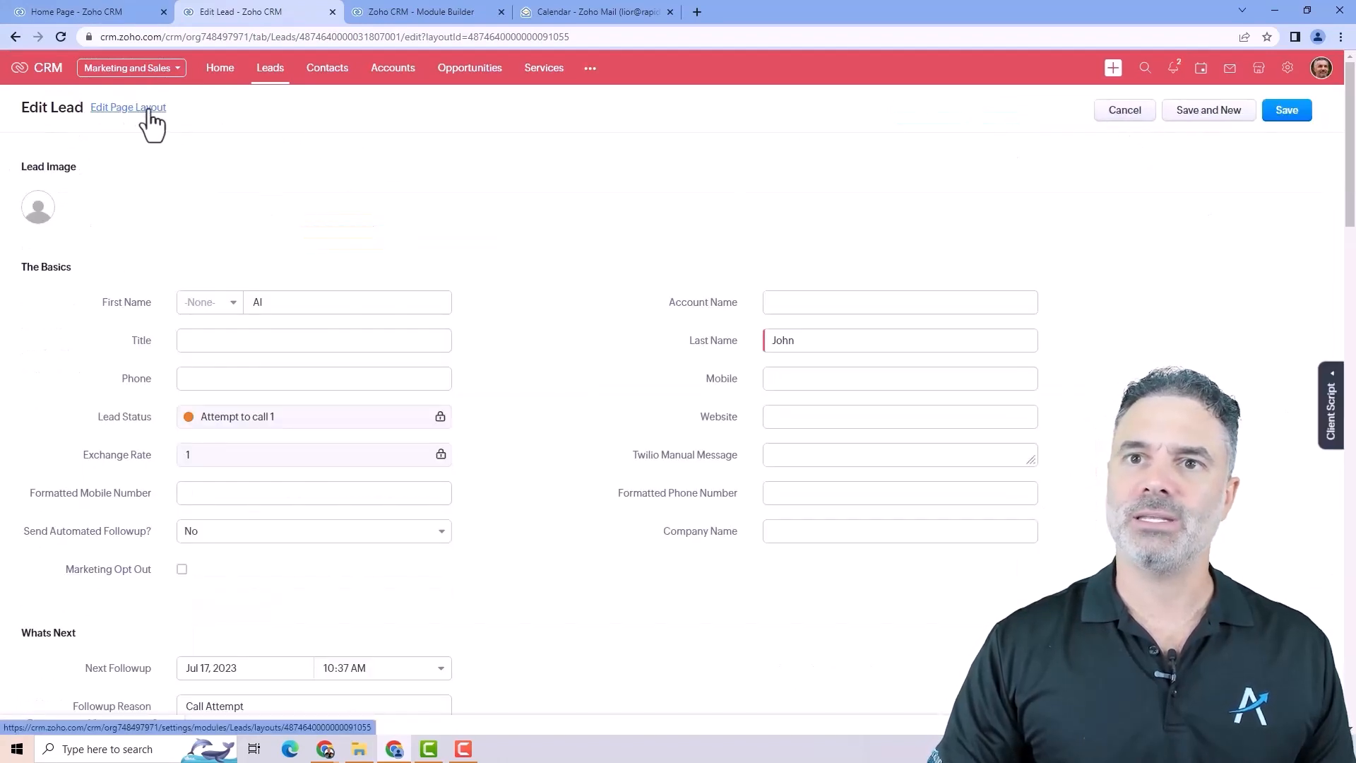
click(138, 109)
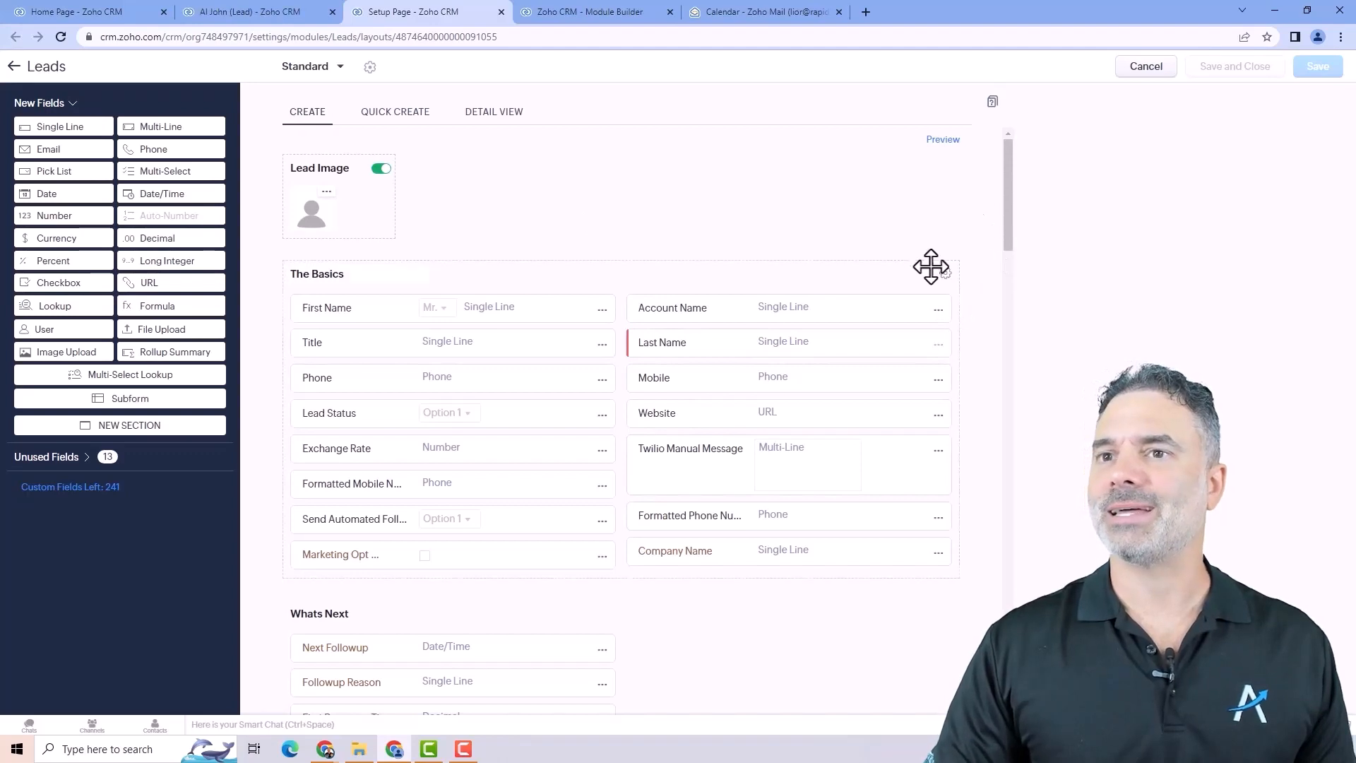
drag(1010, 213, 1014, 172)
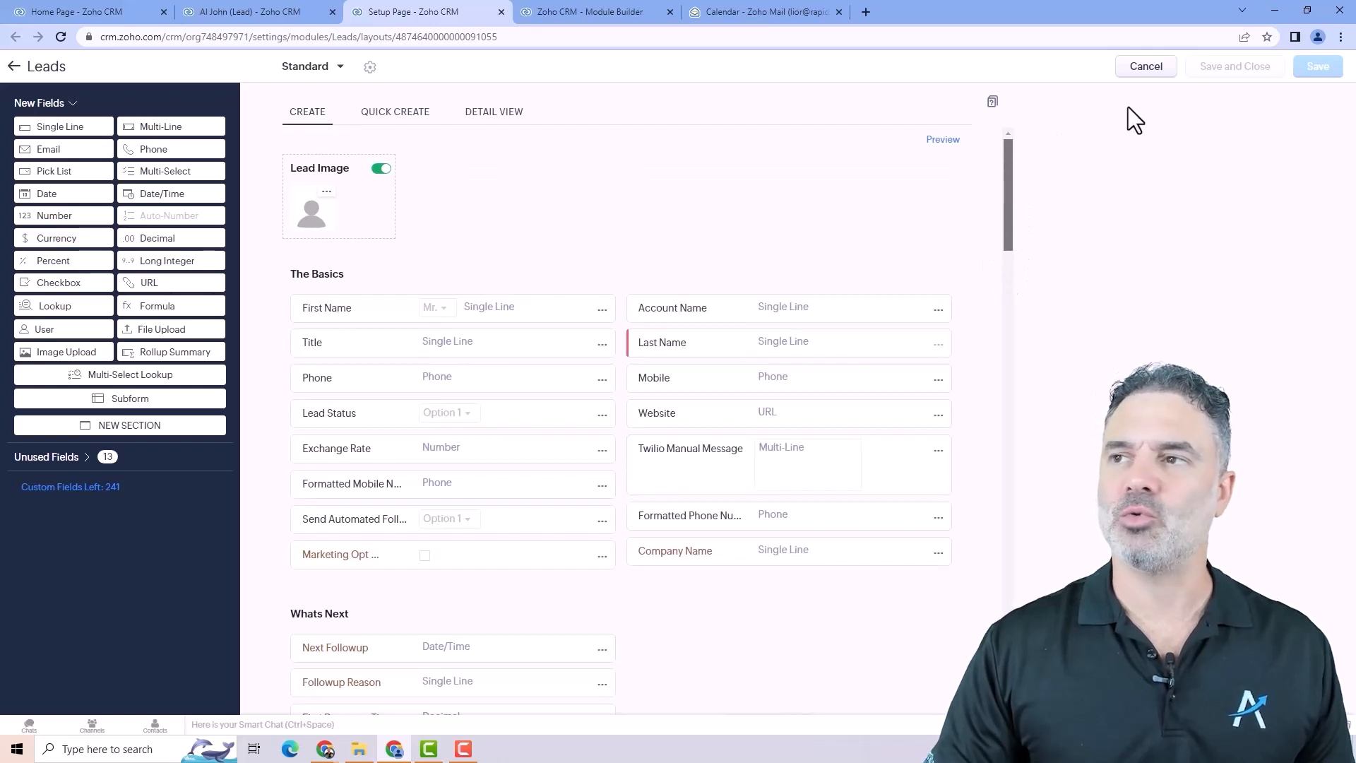
click(1136, 69)
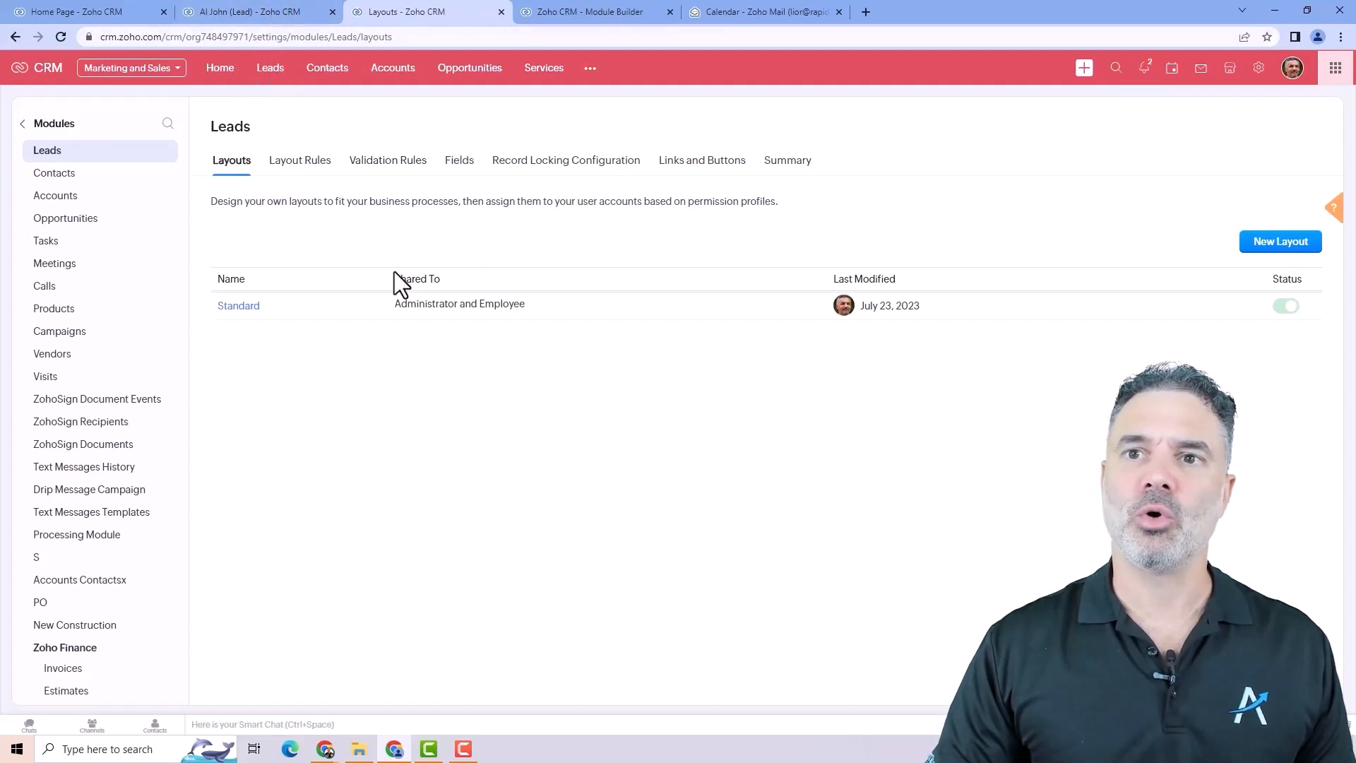
- Return to the Leads list, reopen the first lead listed and look through its detail sections
click(268, 74)
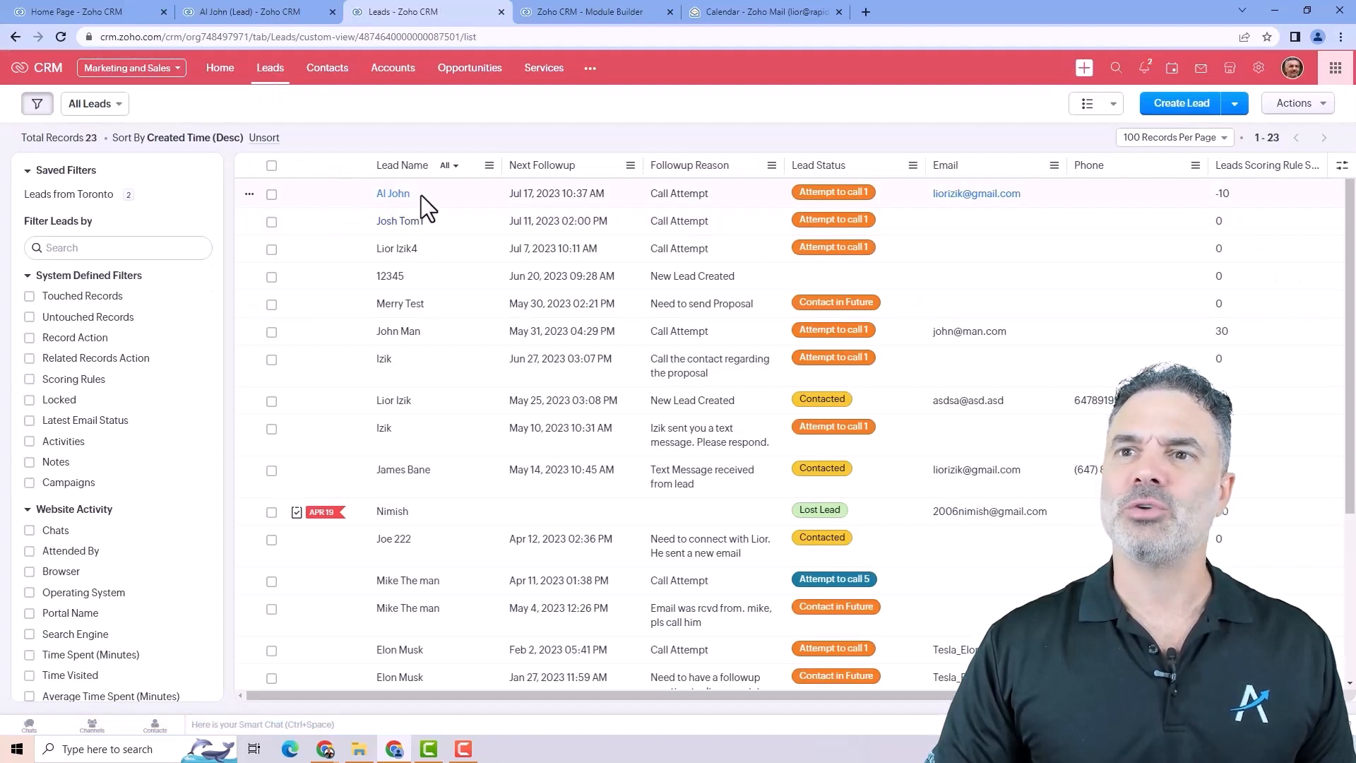
click(423, 195)
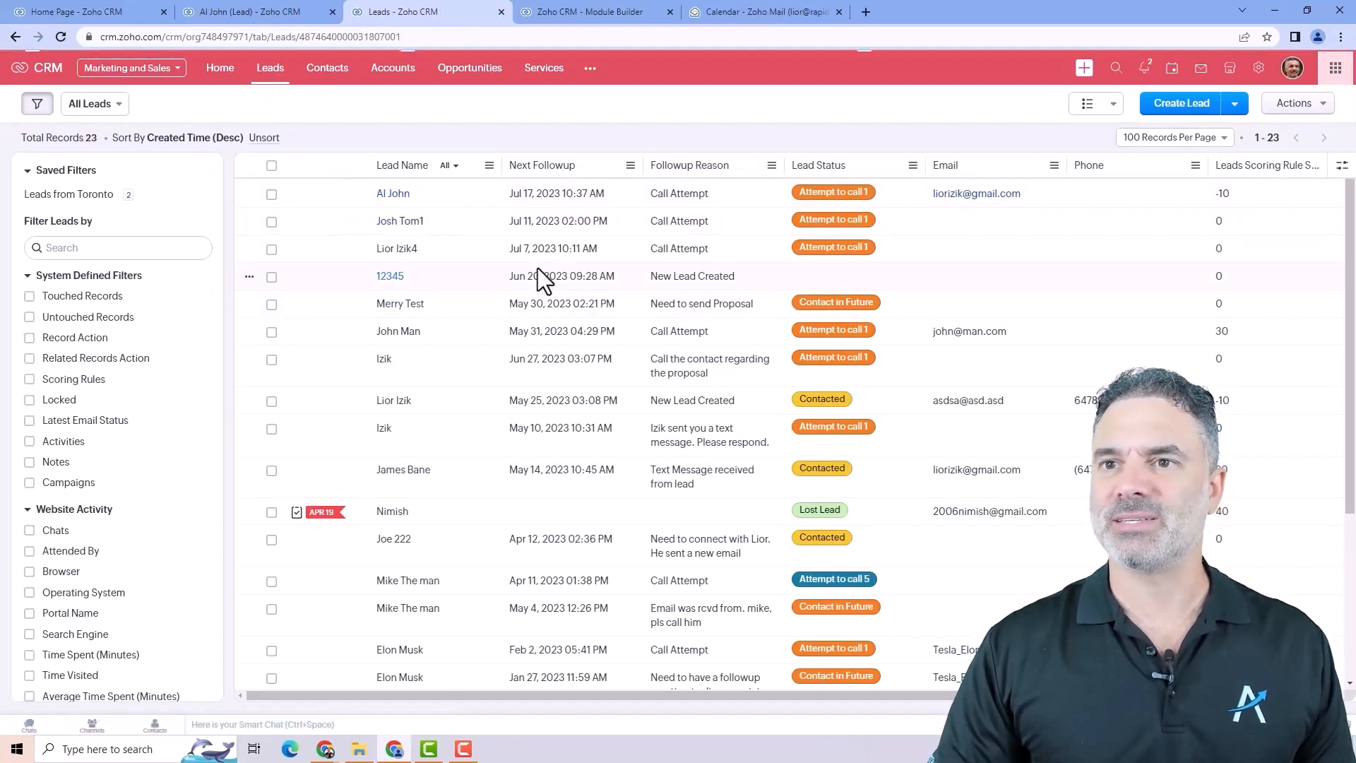
scroll(838, 460, down, 8)
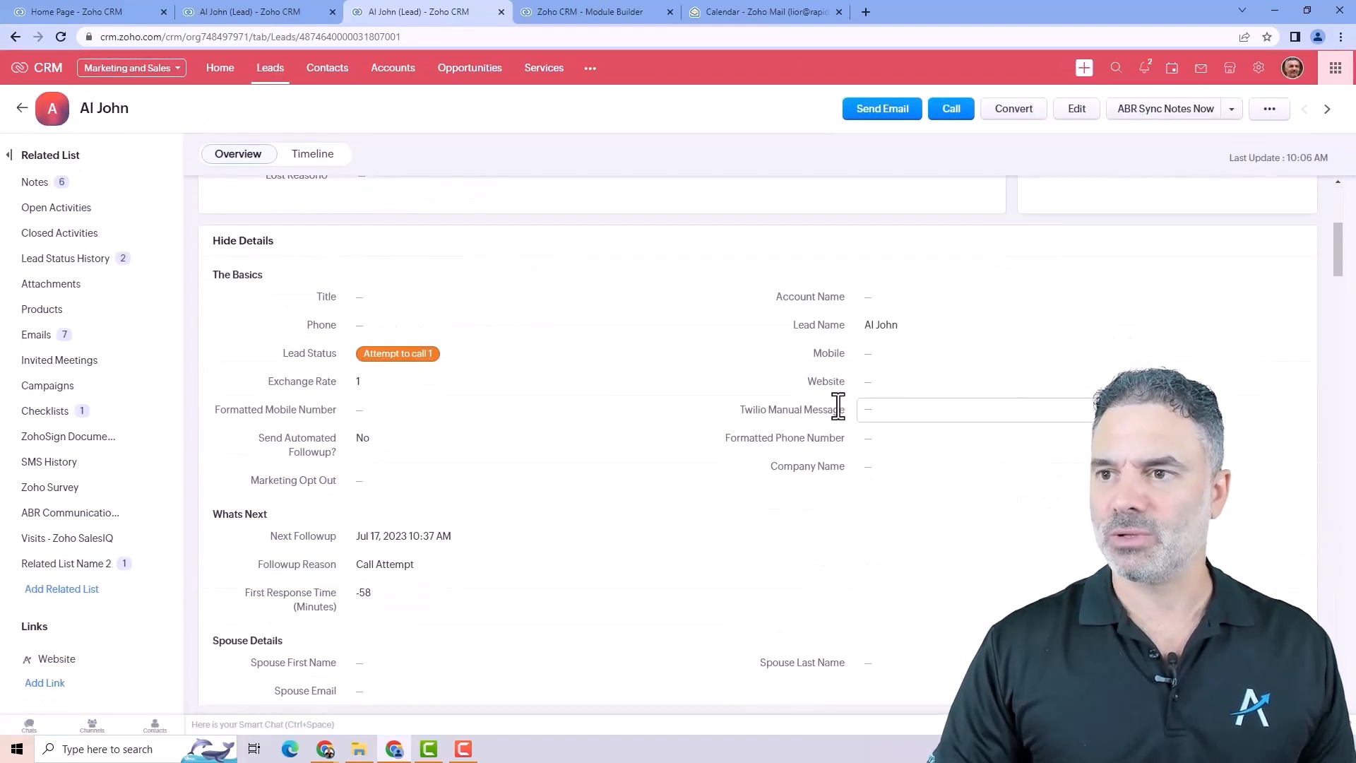
scroll(816, 339, up, 2)
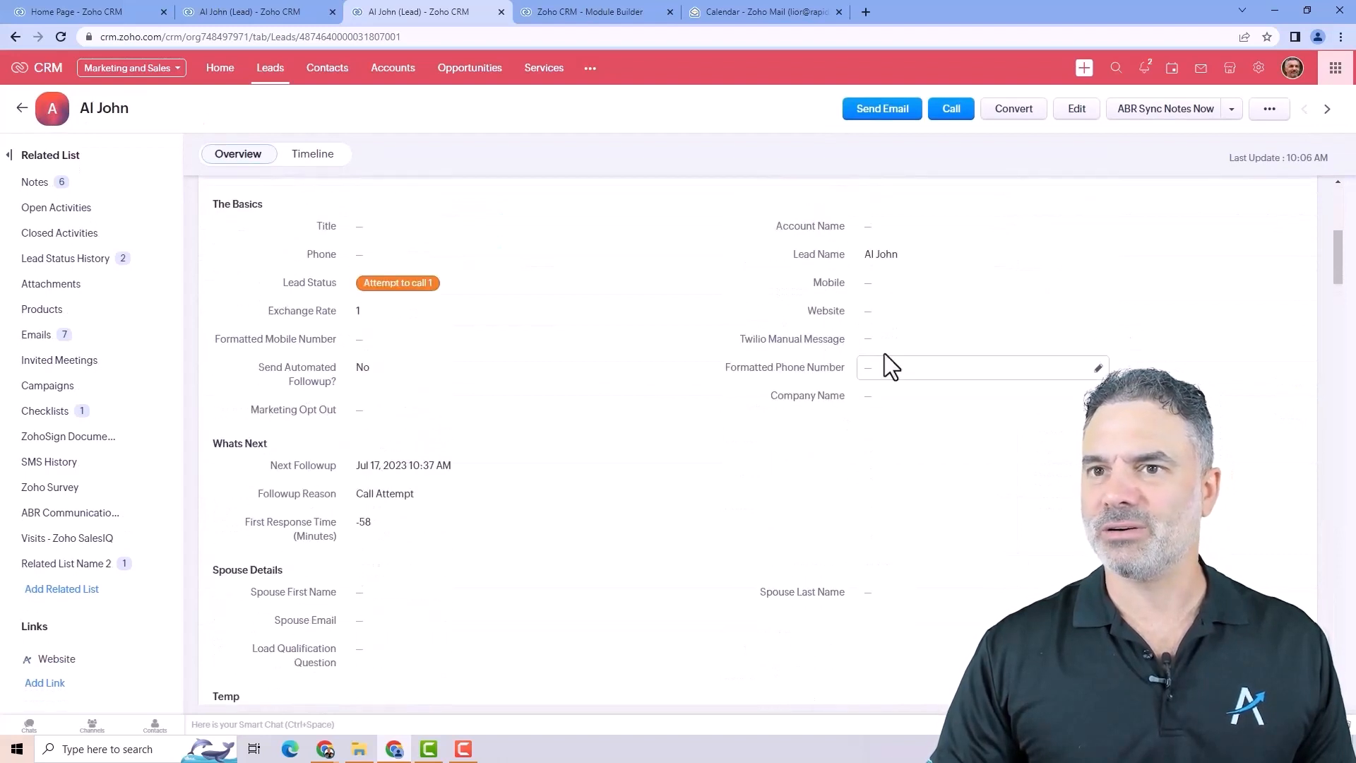